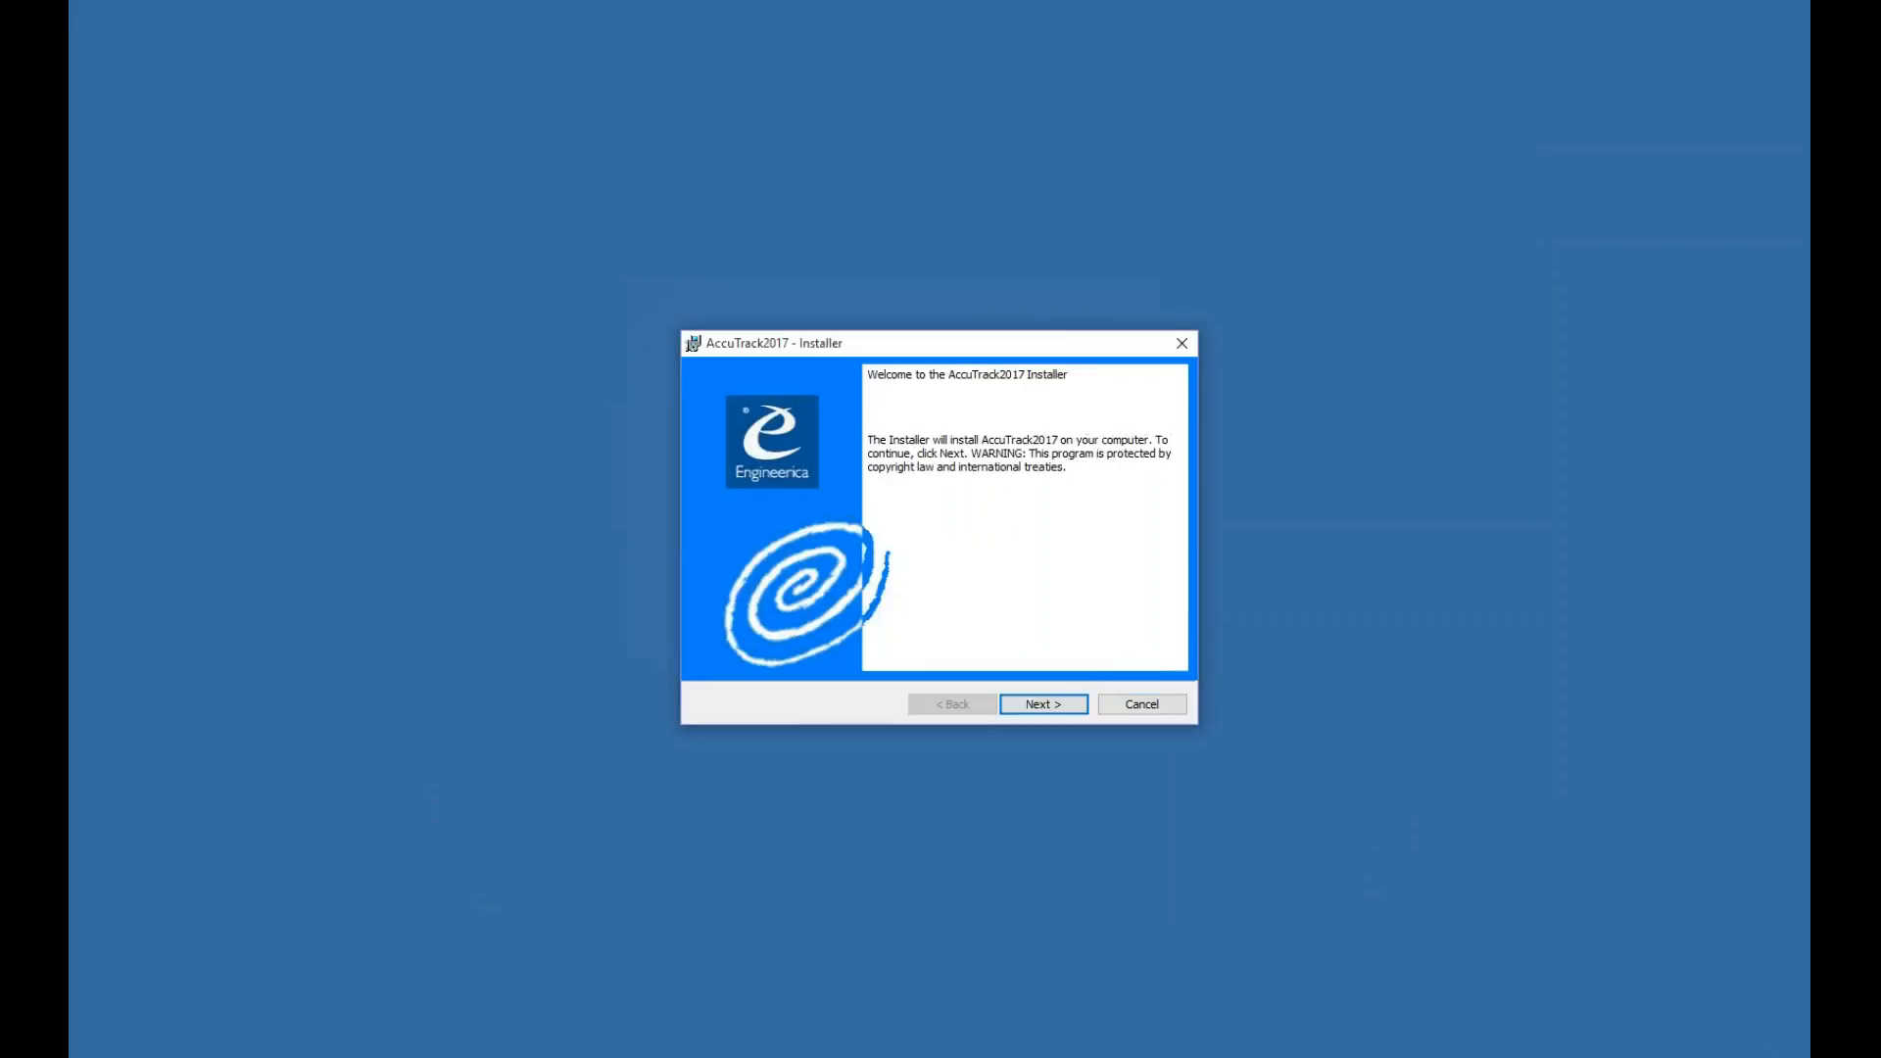
Start the AccuTrack2017 installation and accept the terms of the license agreement
click(1031, 709)
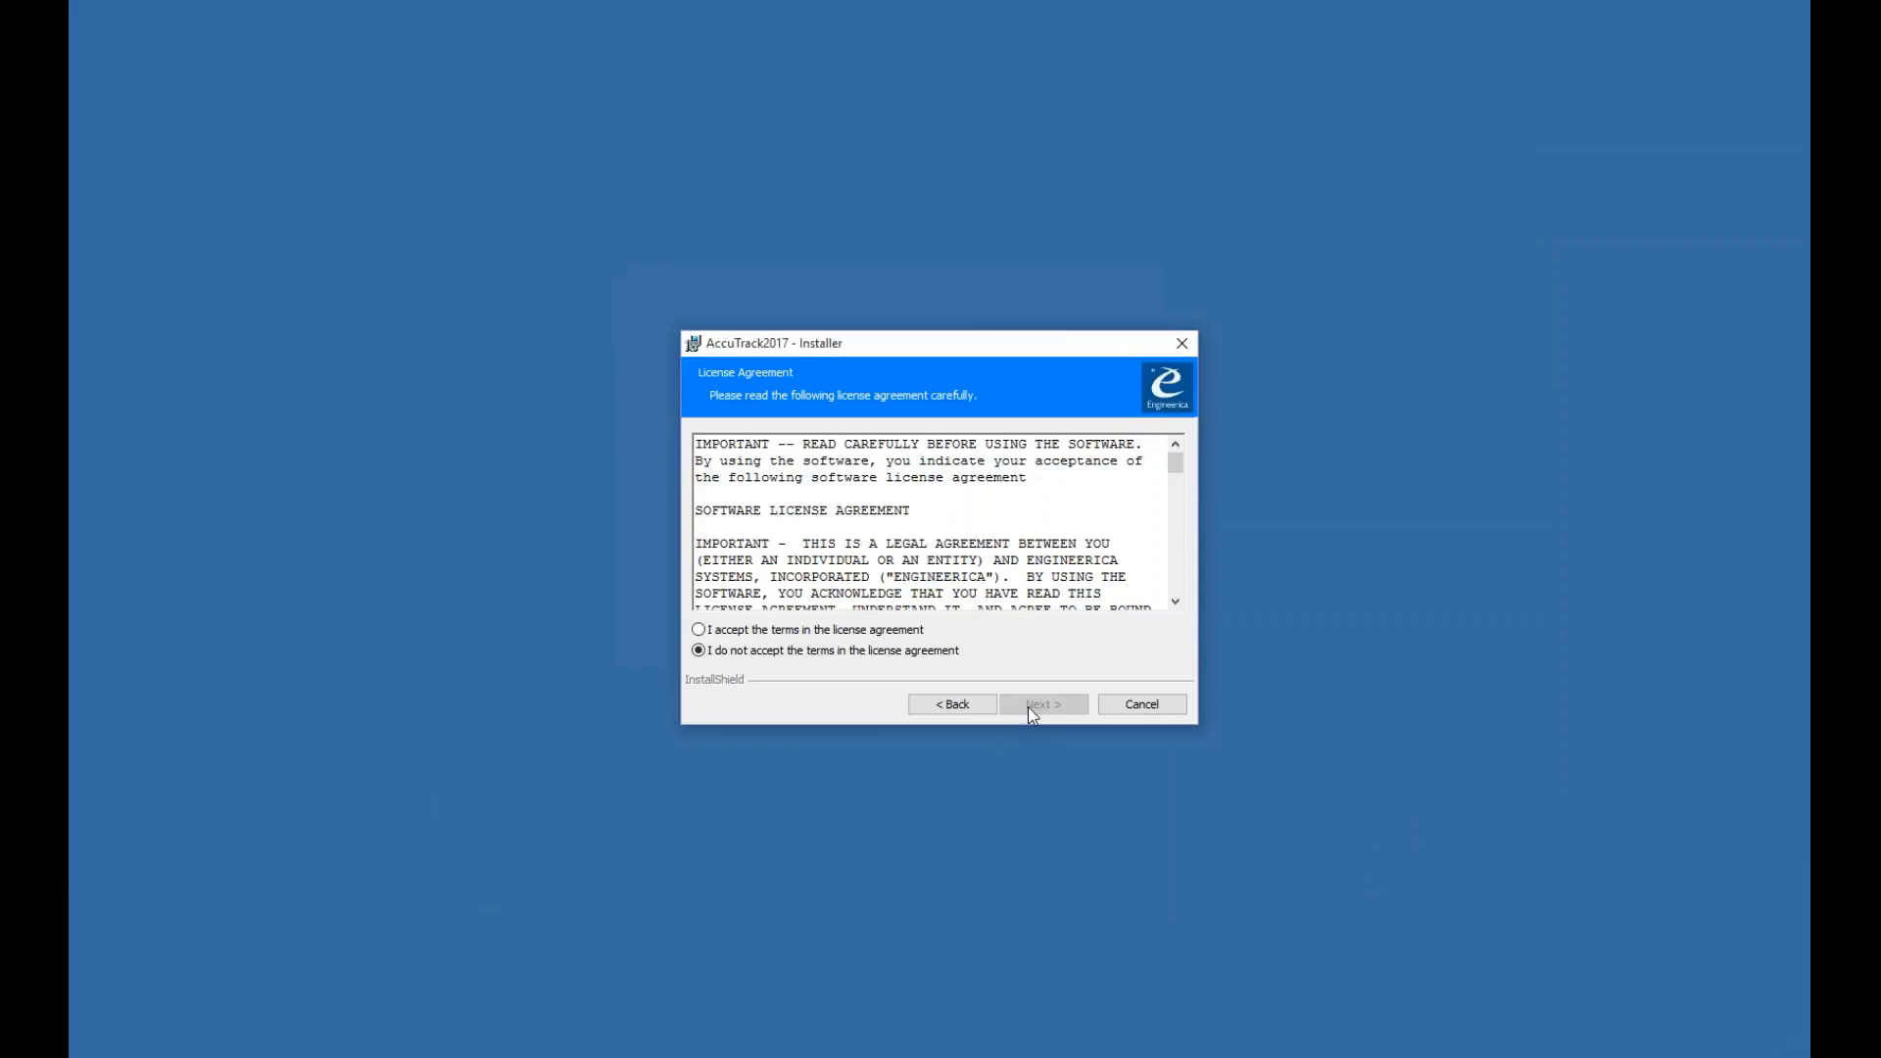
drag(1176, 461, 1176, 584)
click(863, 632)
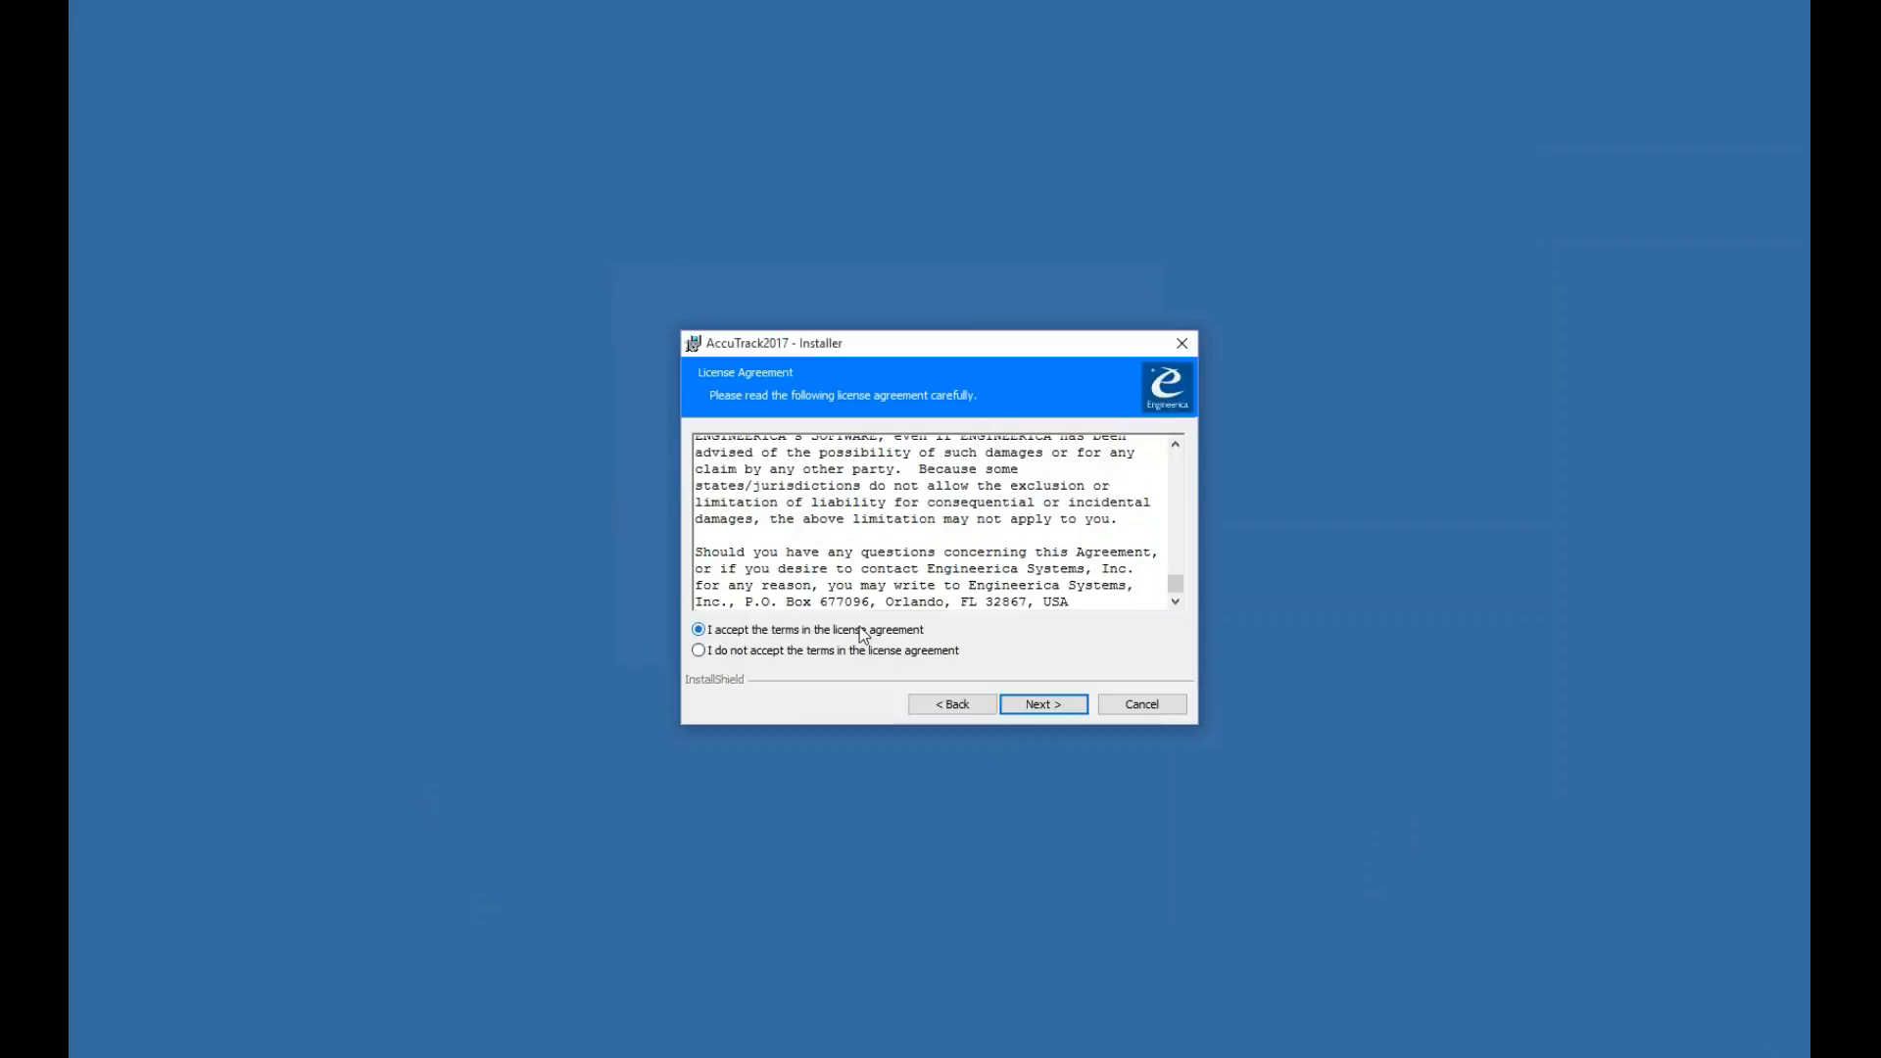
click(1043, 704)
Install AccuTrack2017 for all users with the existing customer information and default destination folder, and finish with the program set to launch
key(End)
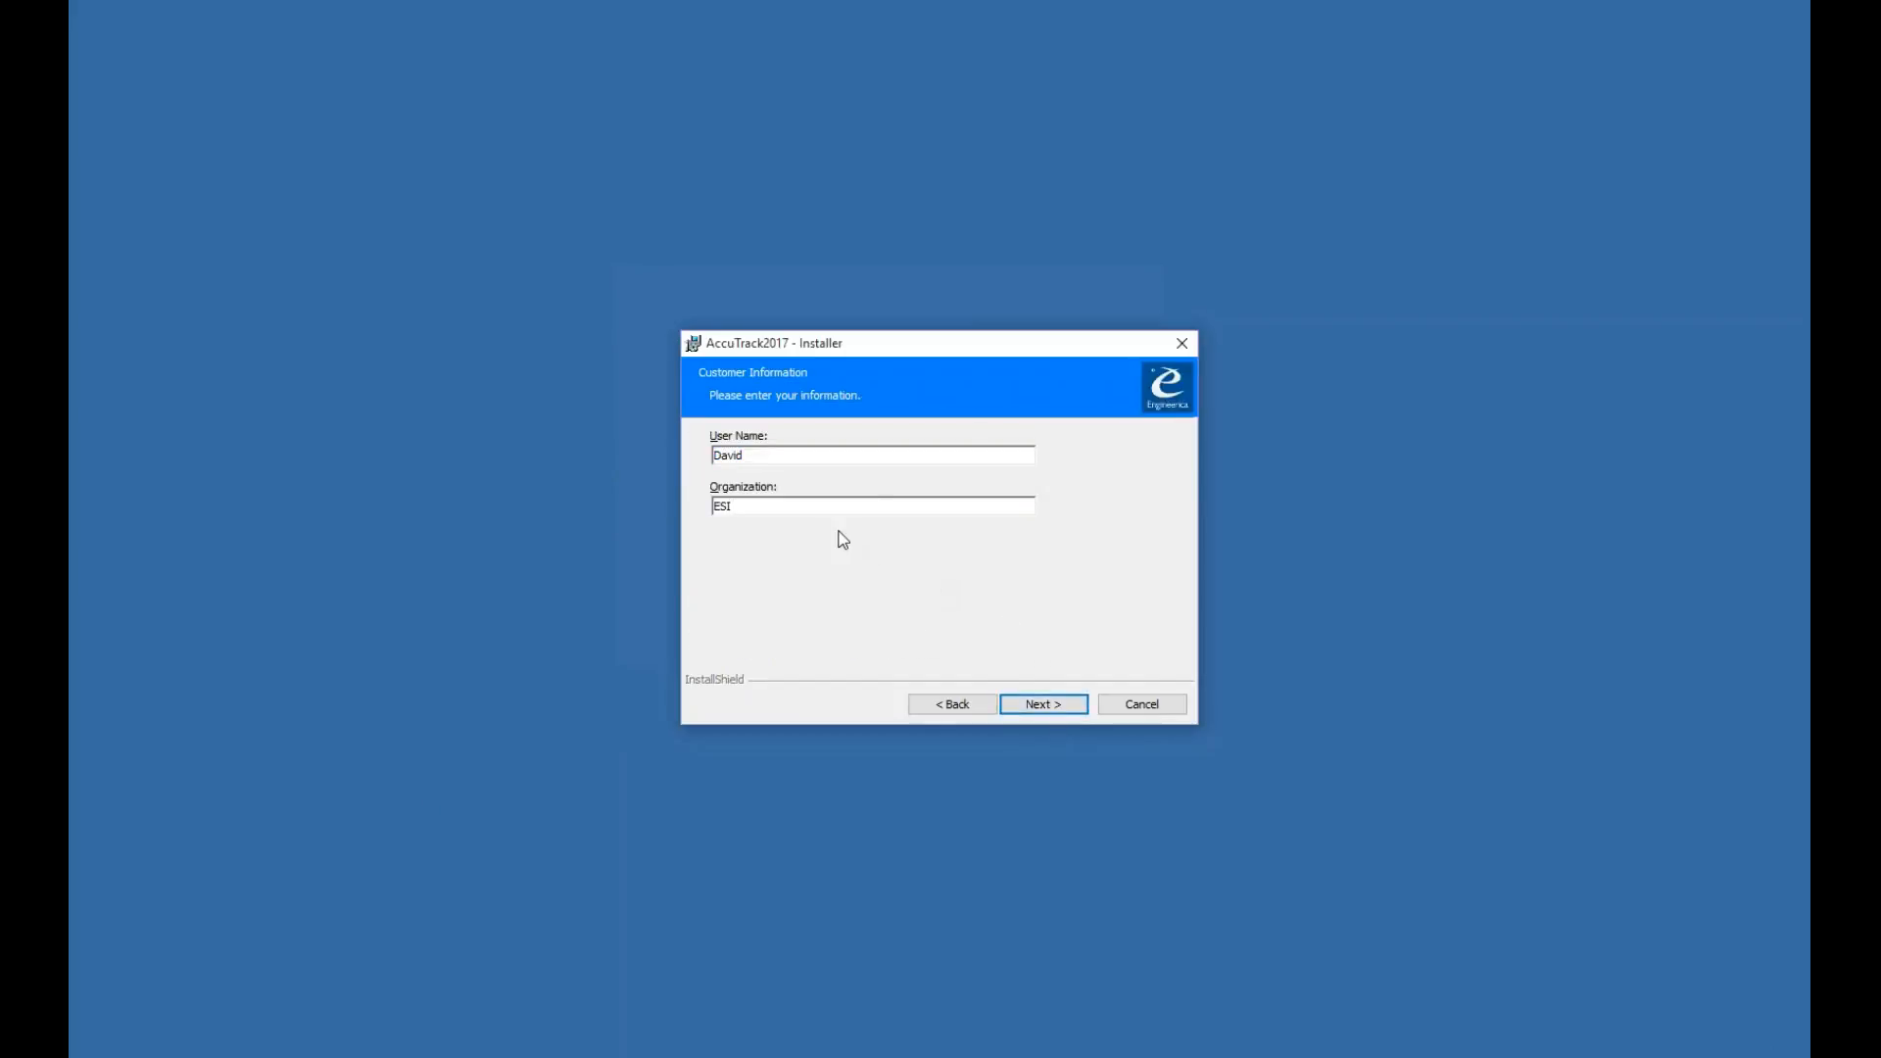
click(1038, 706)
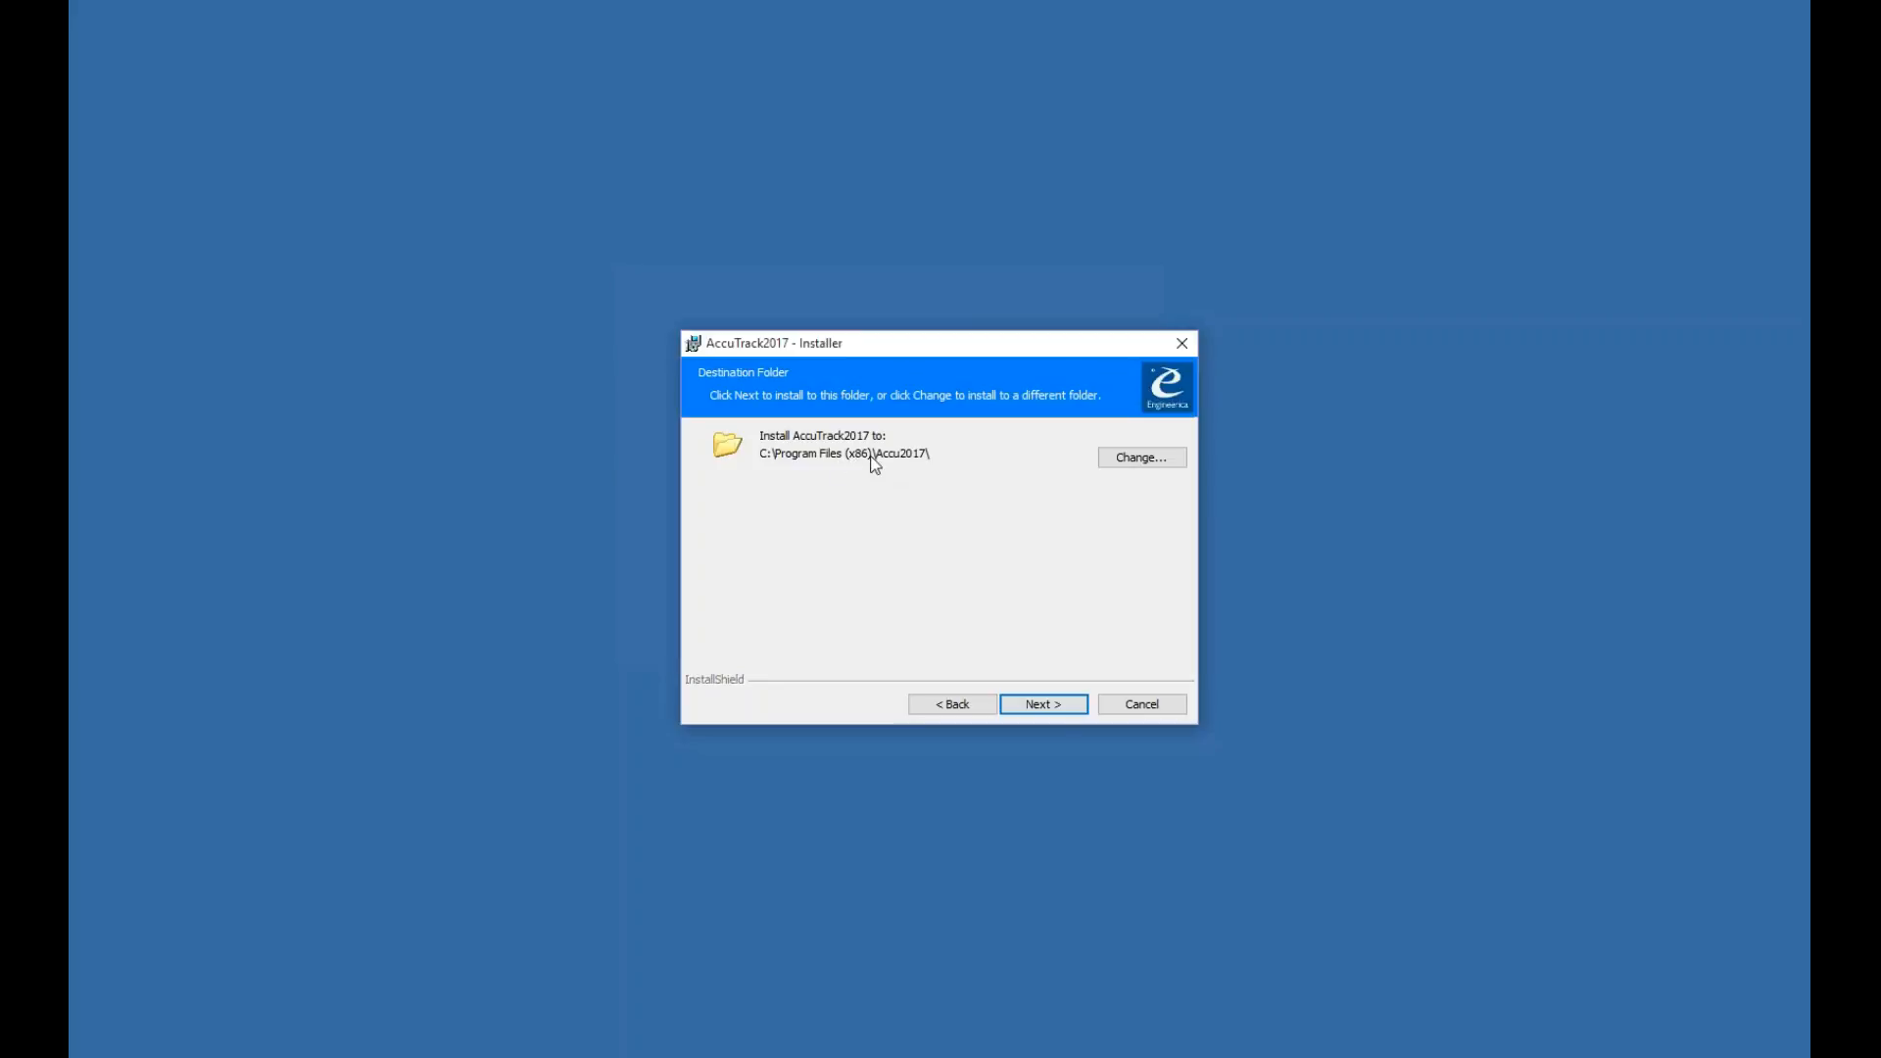
click(1042, 703)
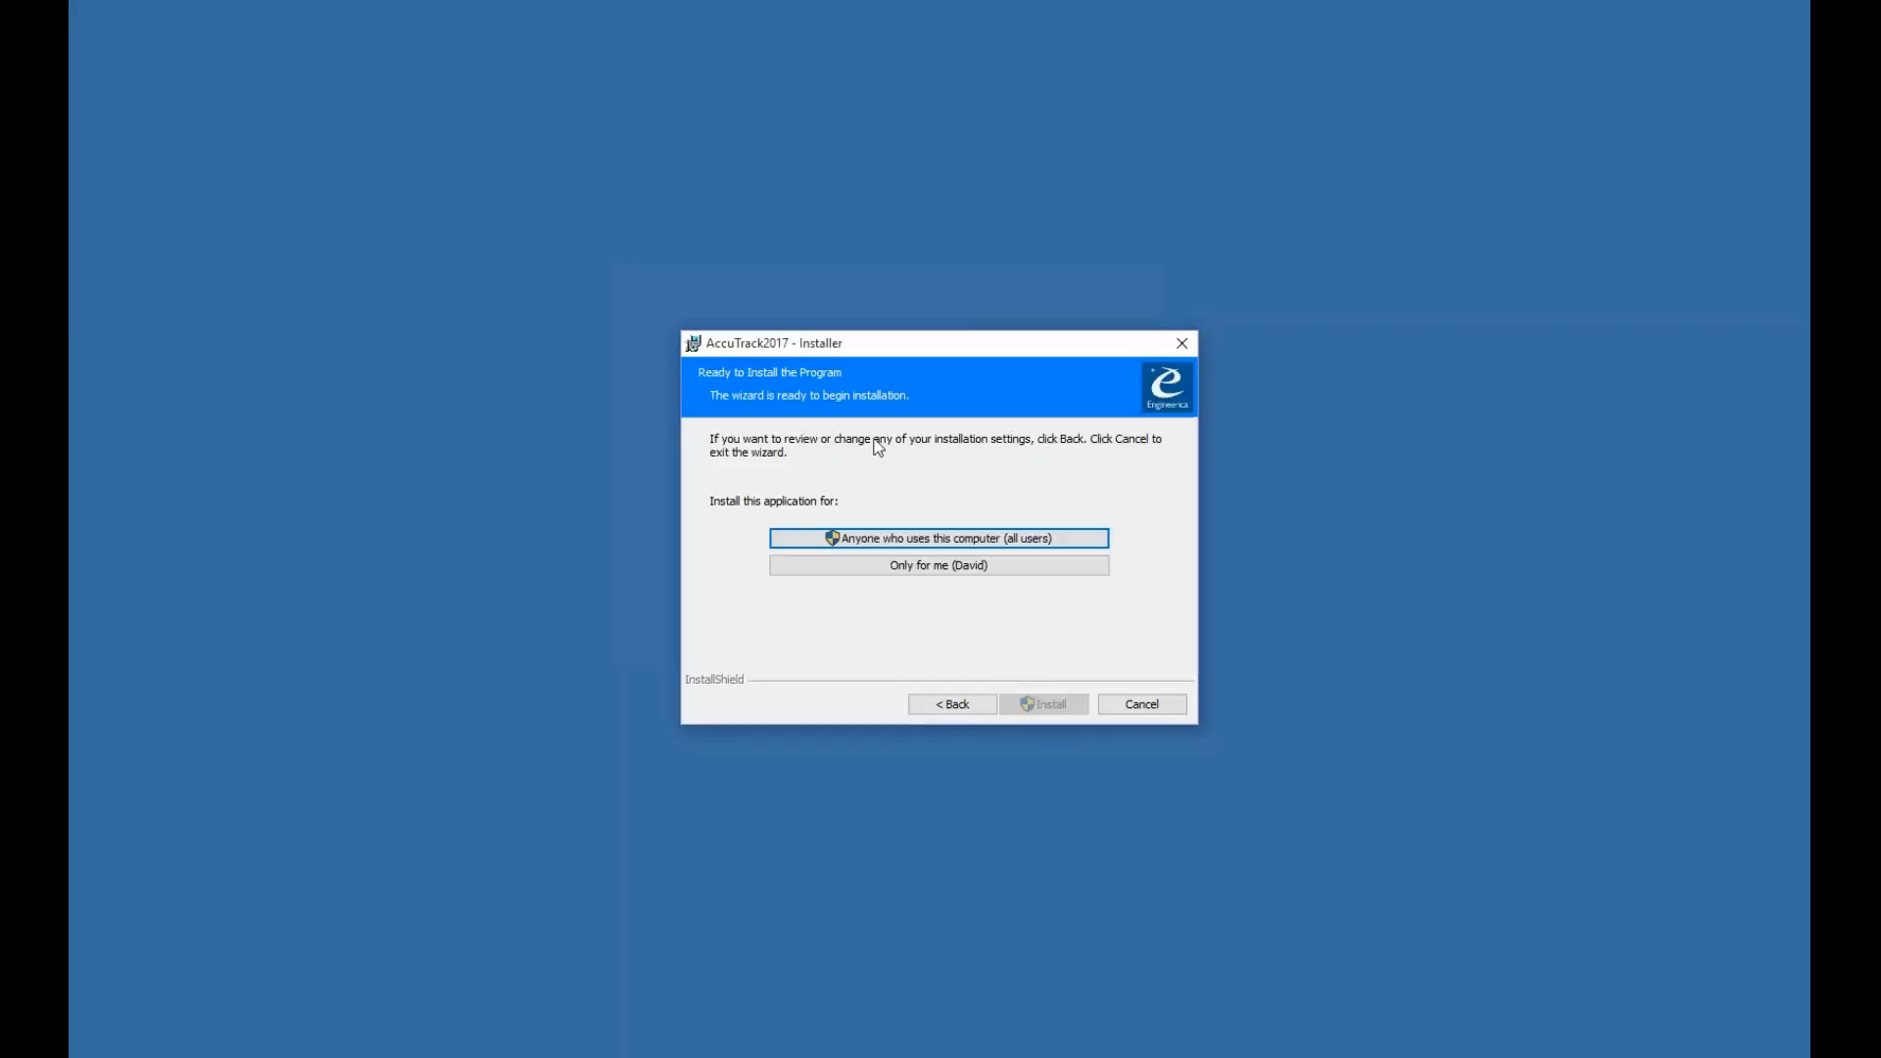
click(879, 540)
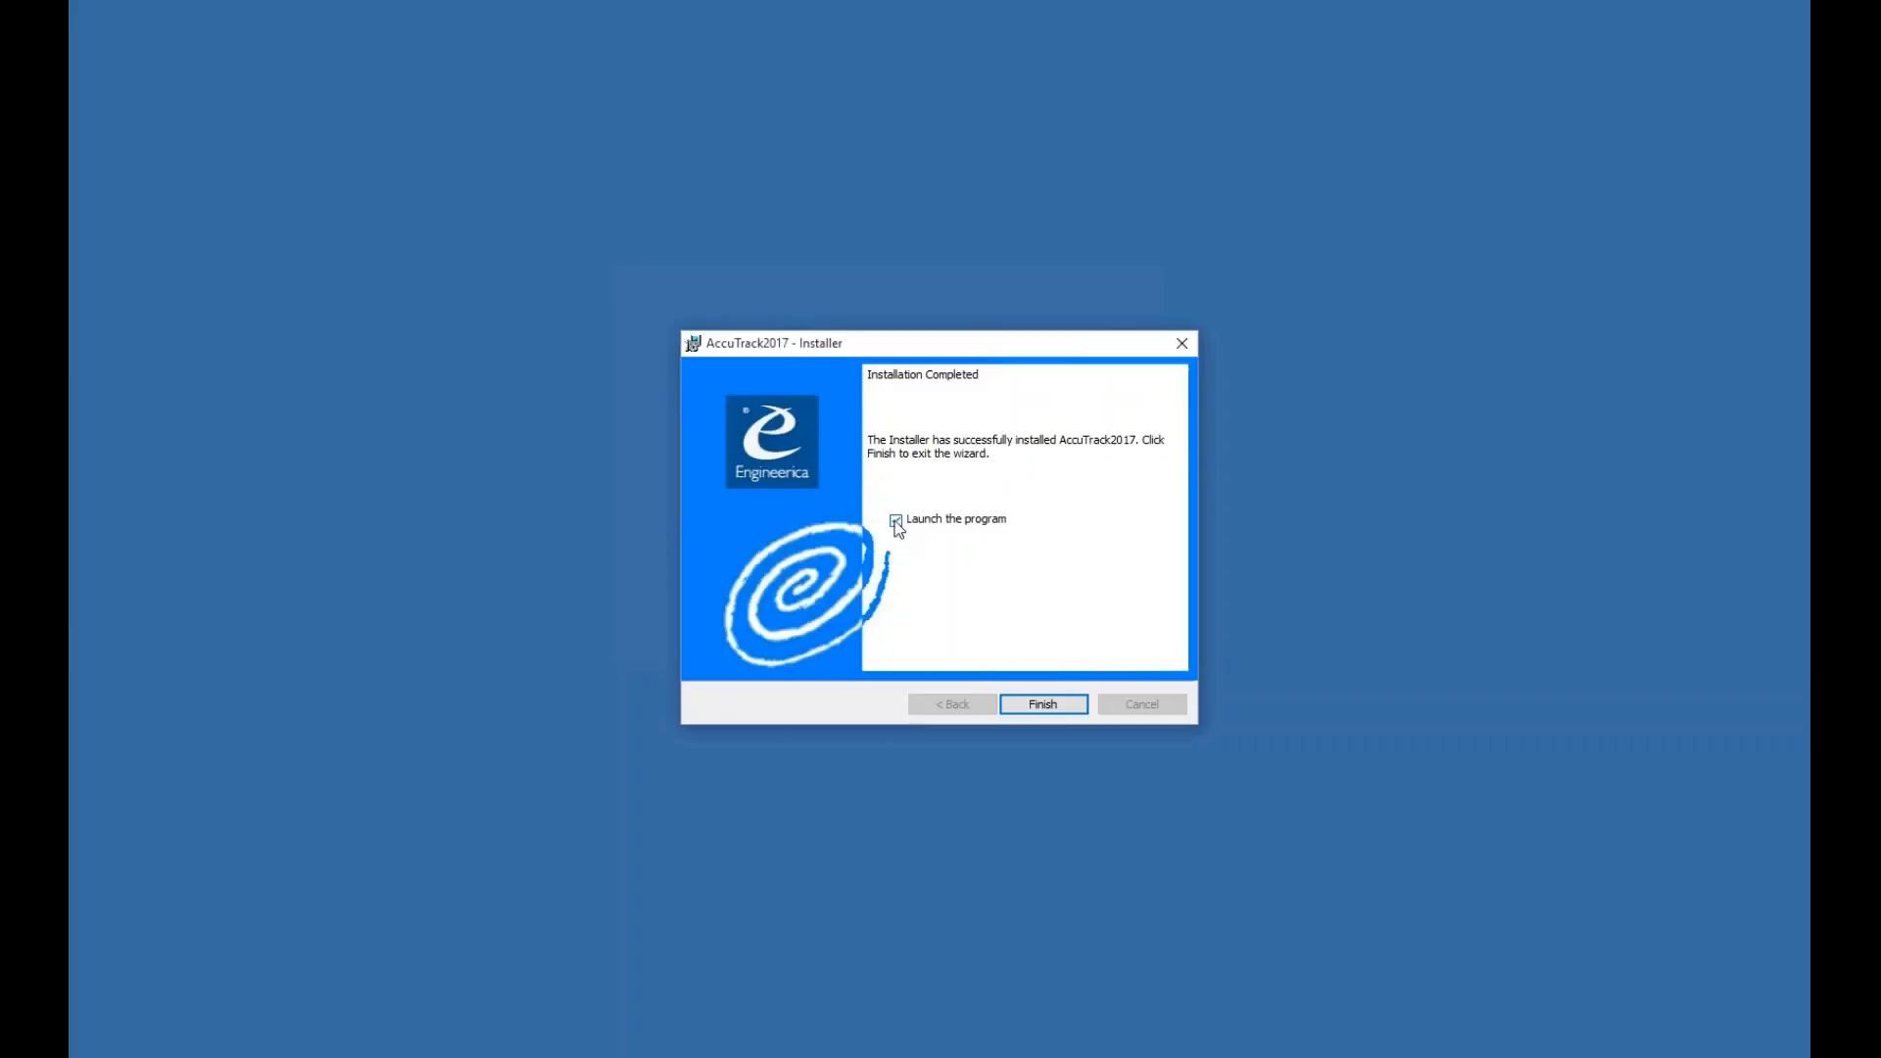
click(1042, 705)
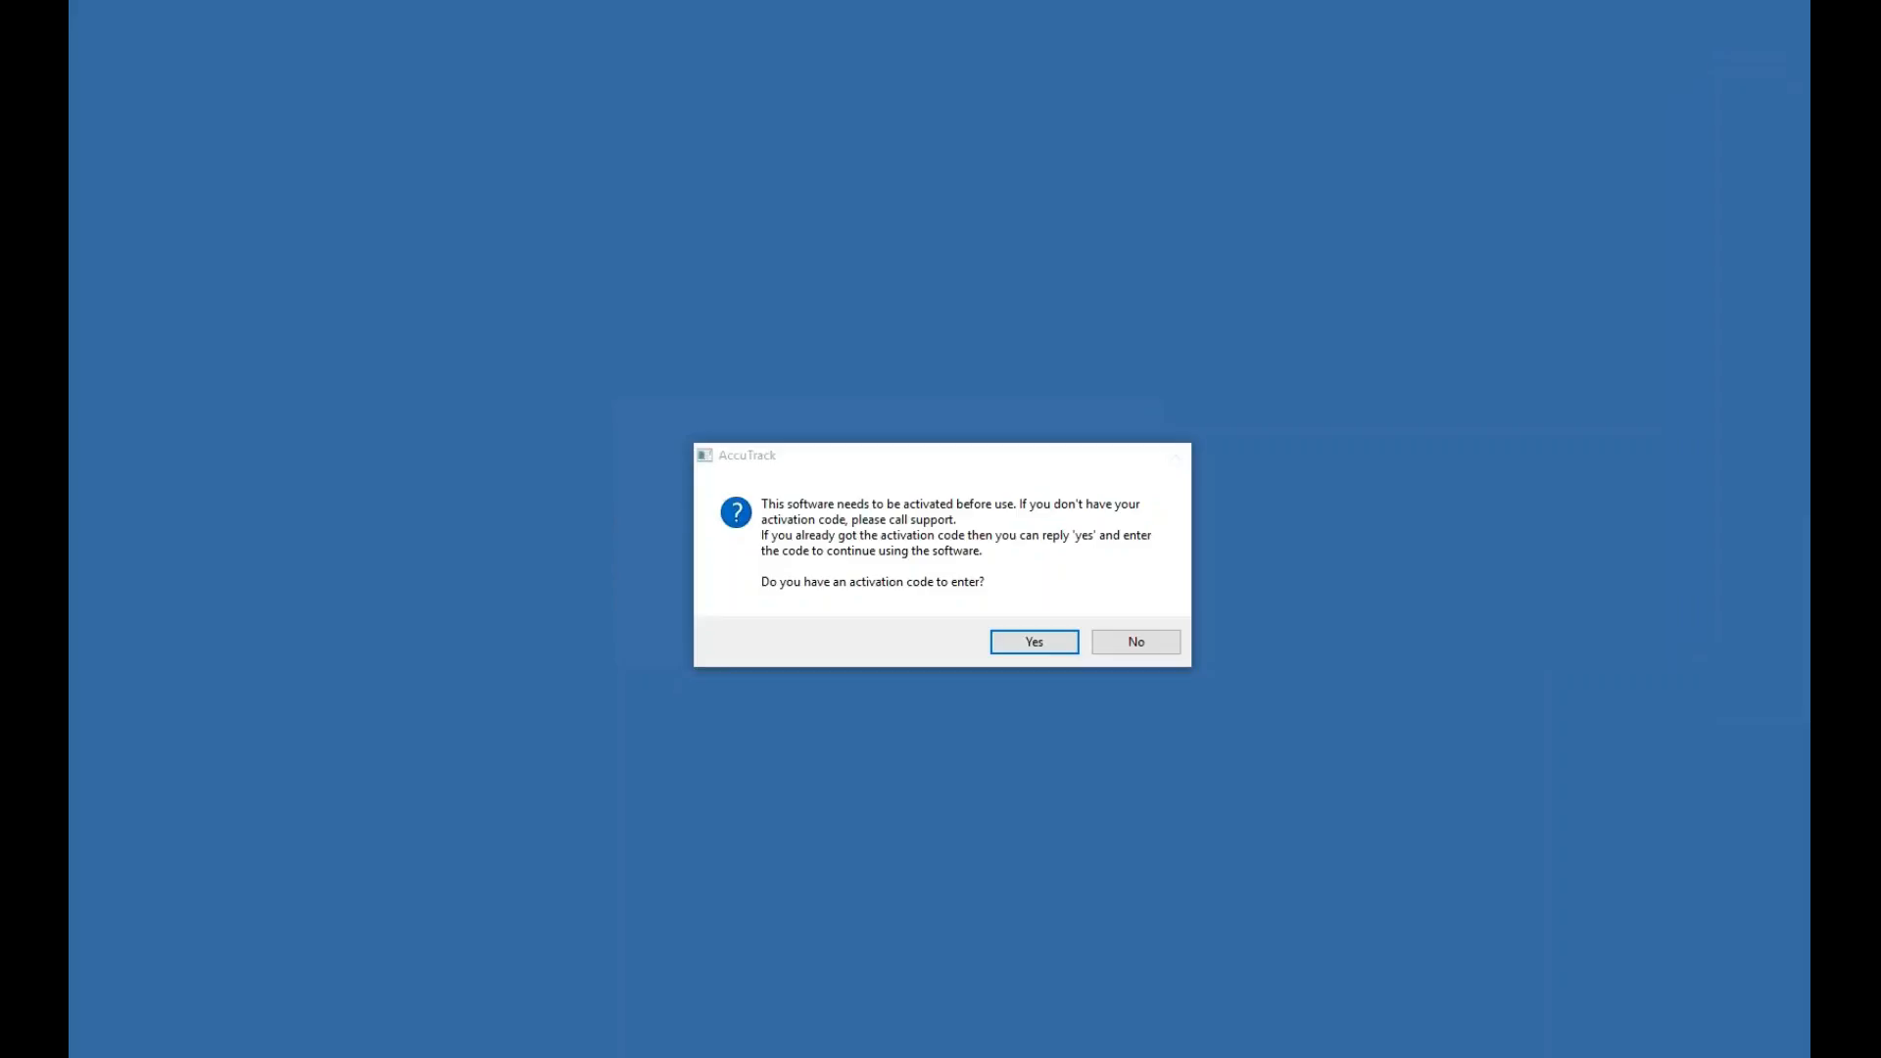
Activate AccuTrack by pasting the activation code, and dismiss the startup tip
click(1049, 647)
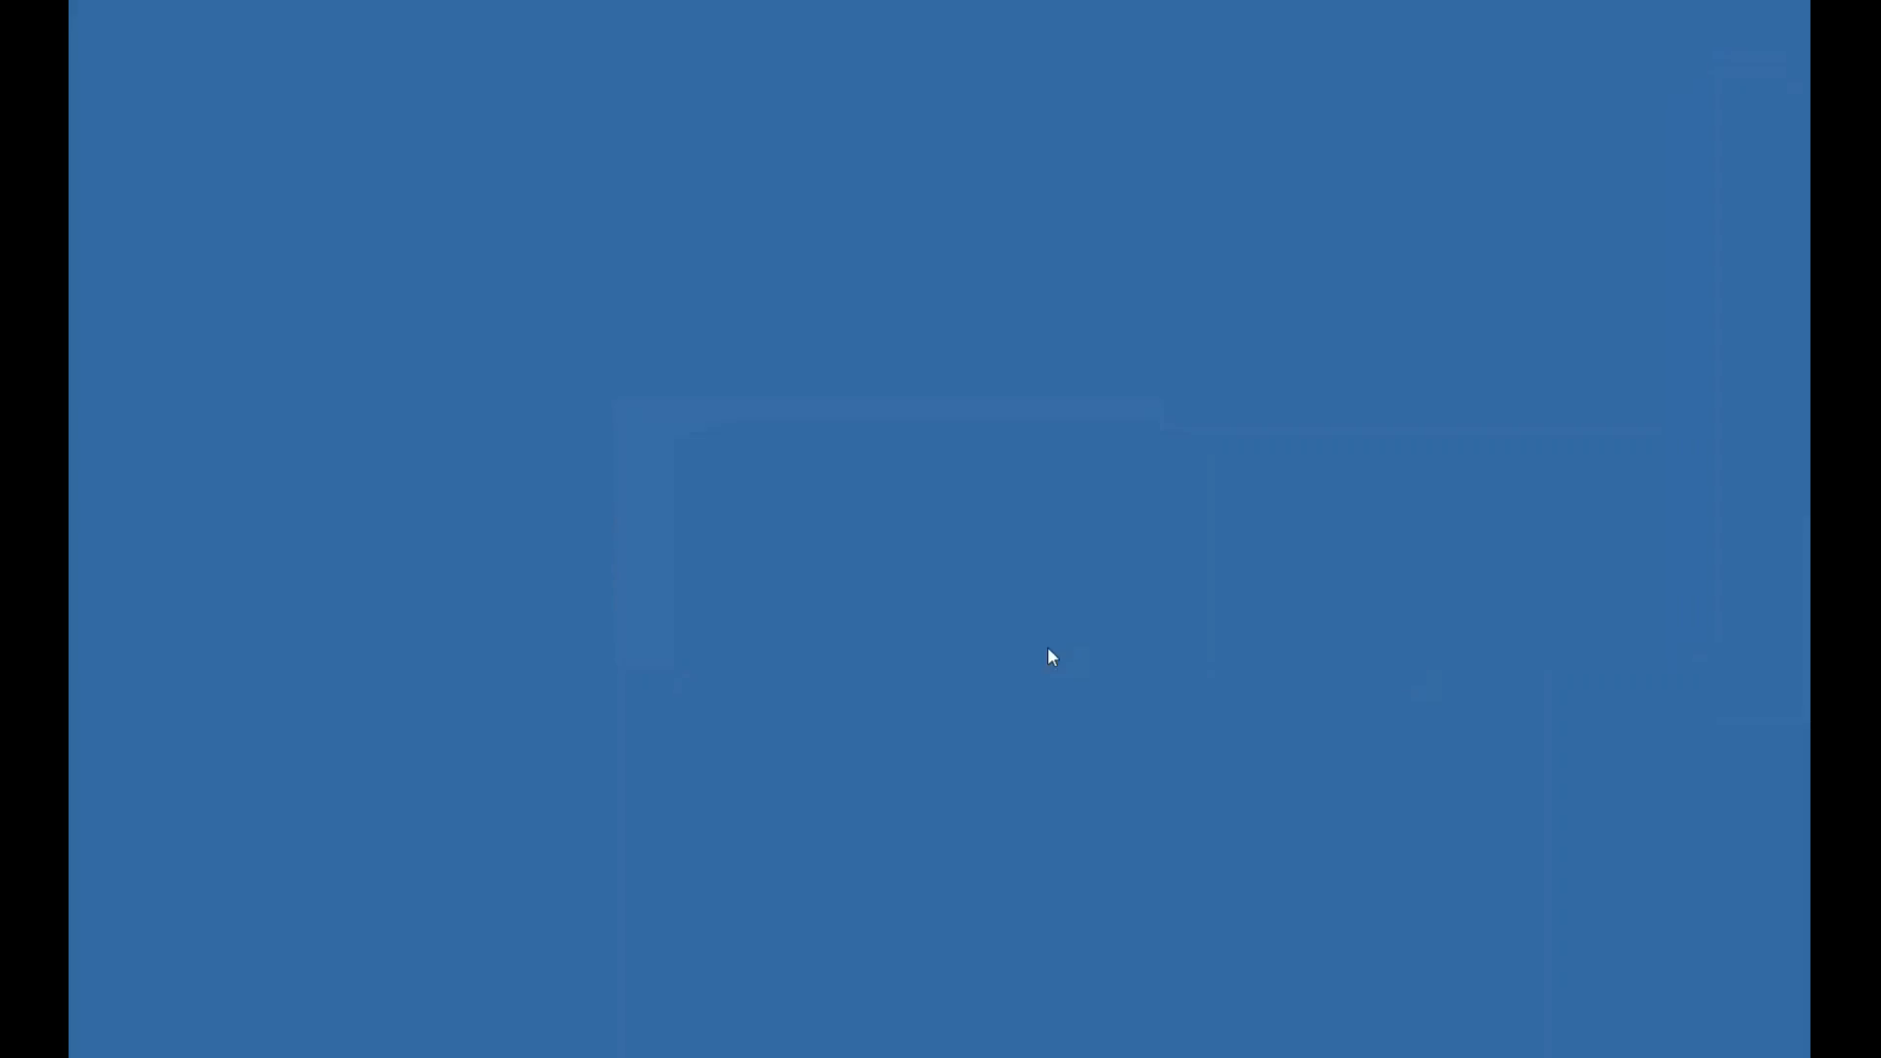
key(ctrl+v)
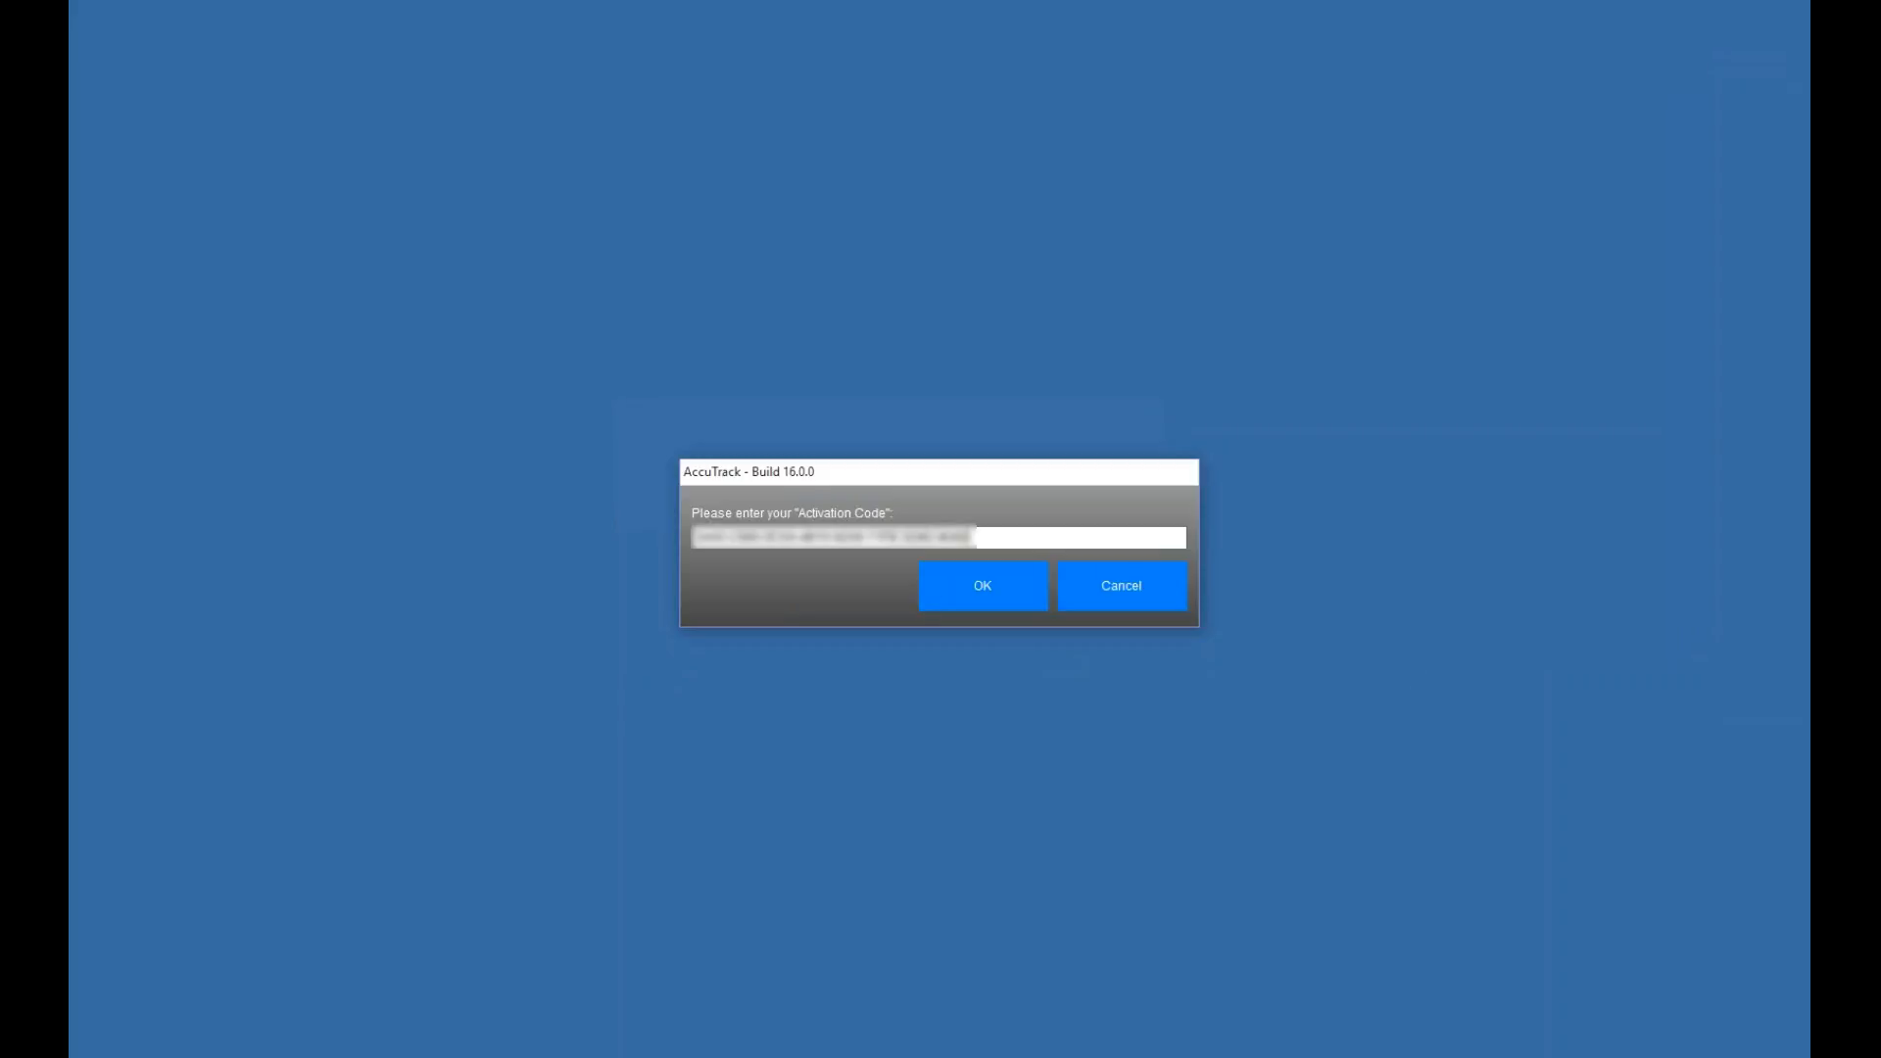
key(Return)
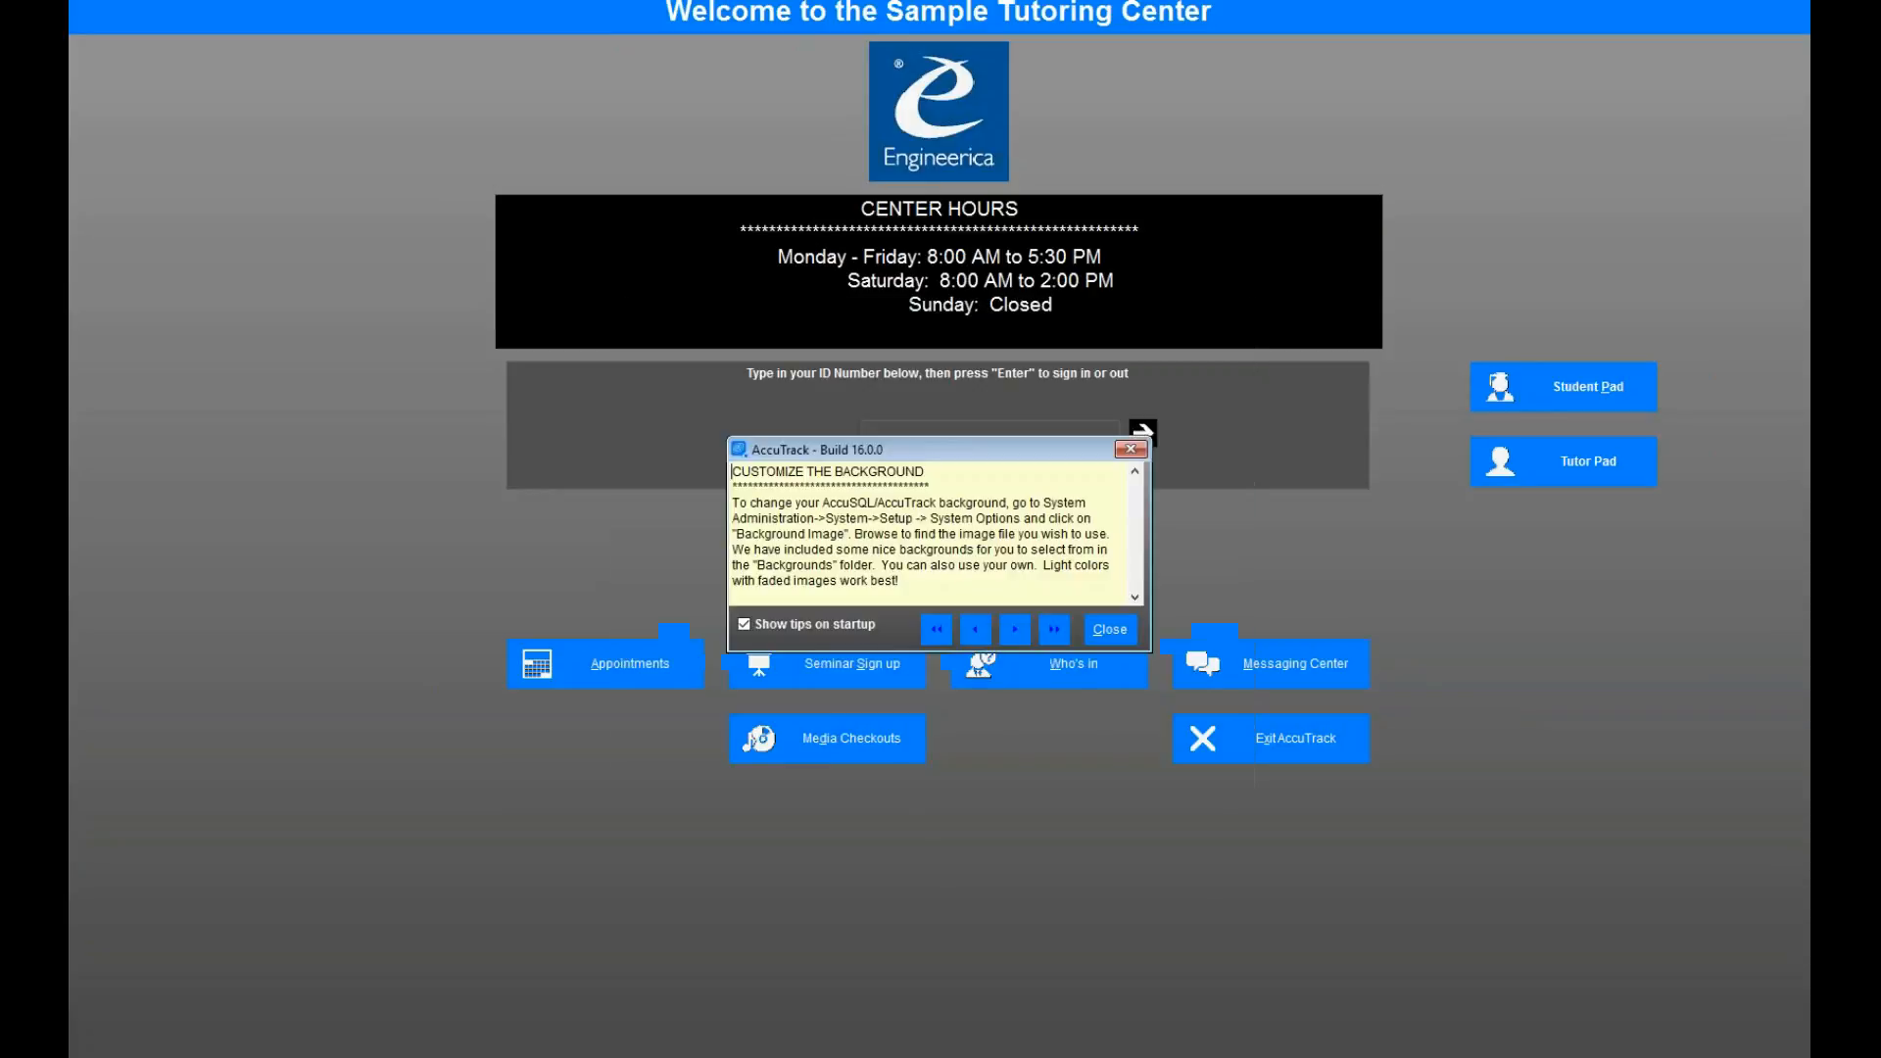
click(1110, 629)
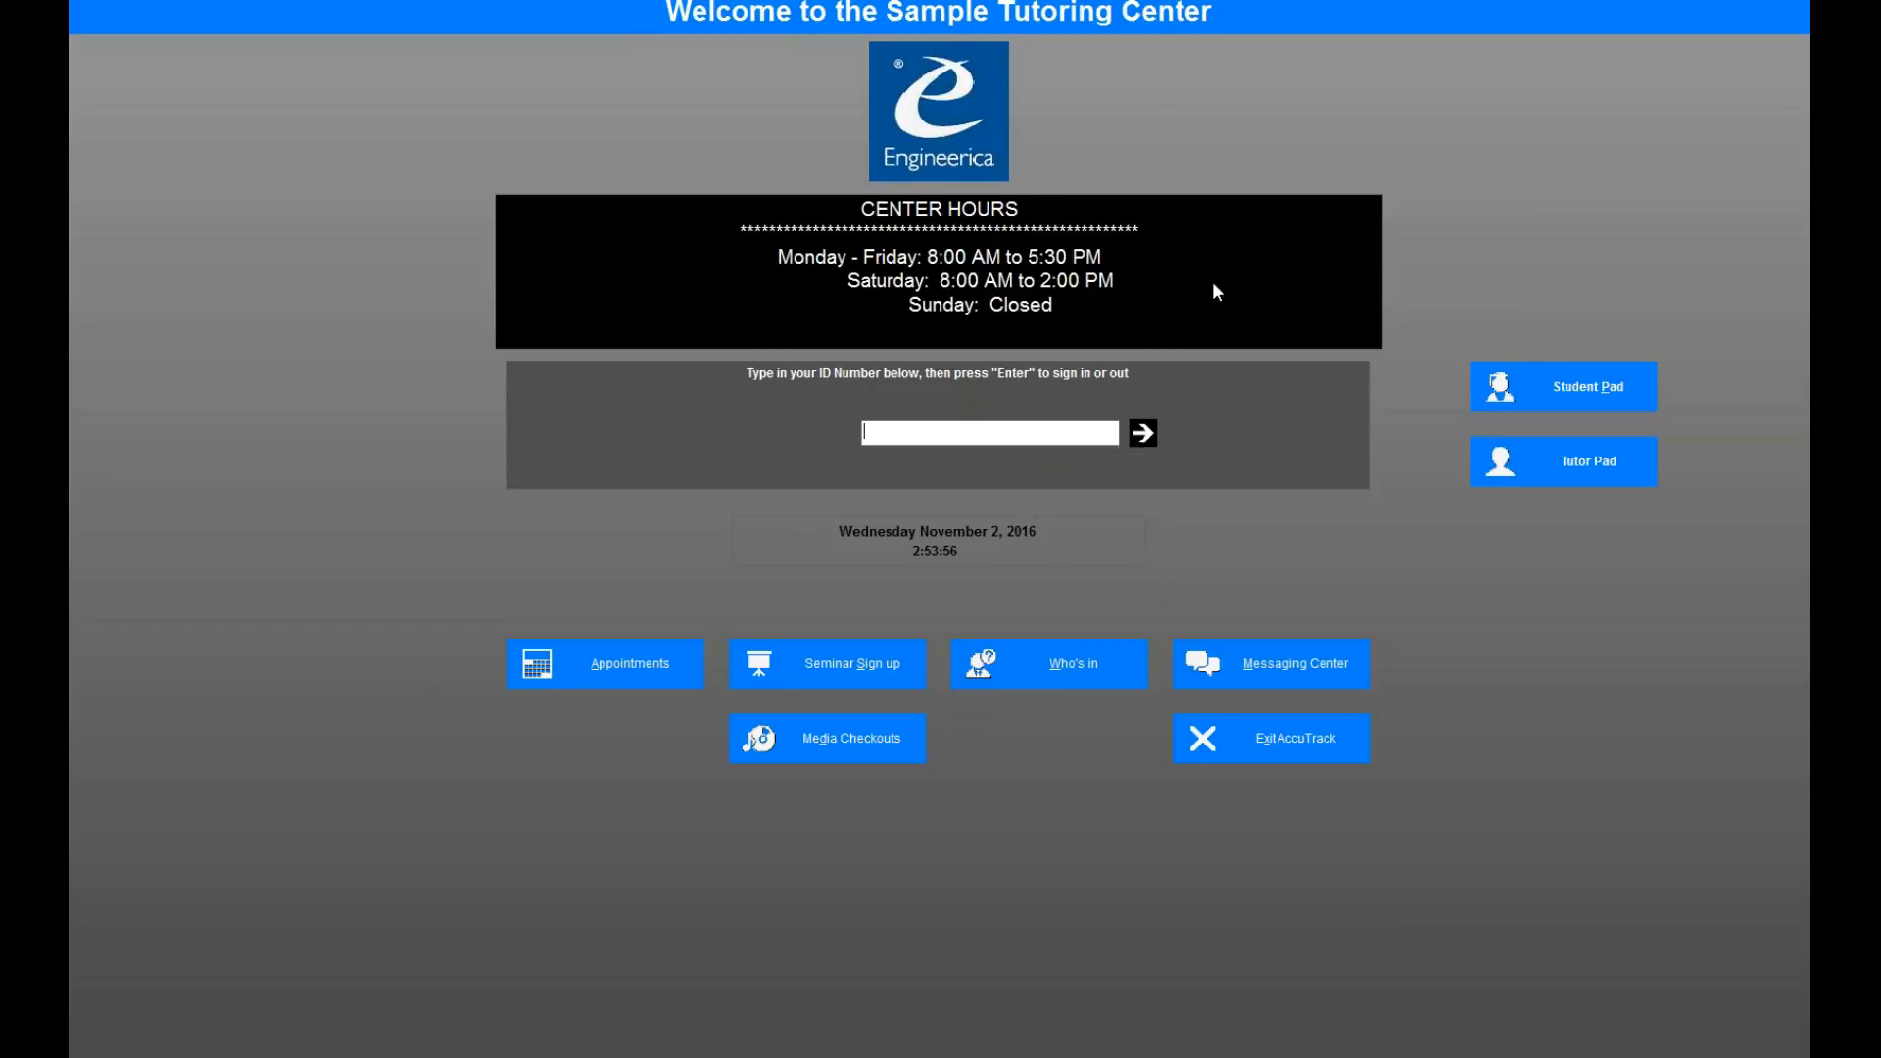
Sign in to System Administration with the administrator ID and password, and acknowledge the default-credentials warning
text(********)
key(Return)
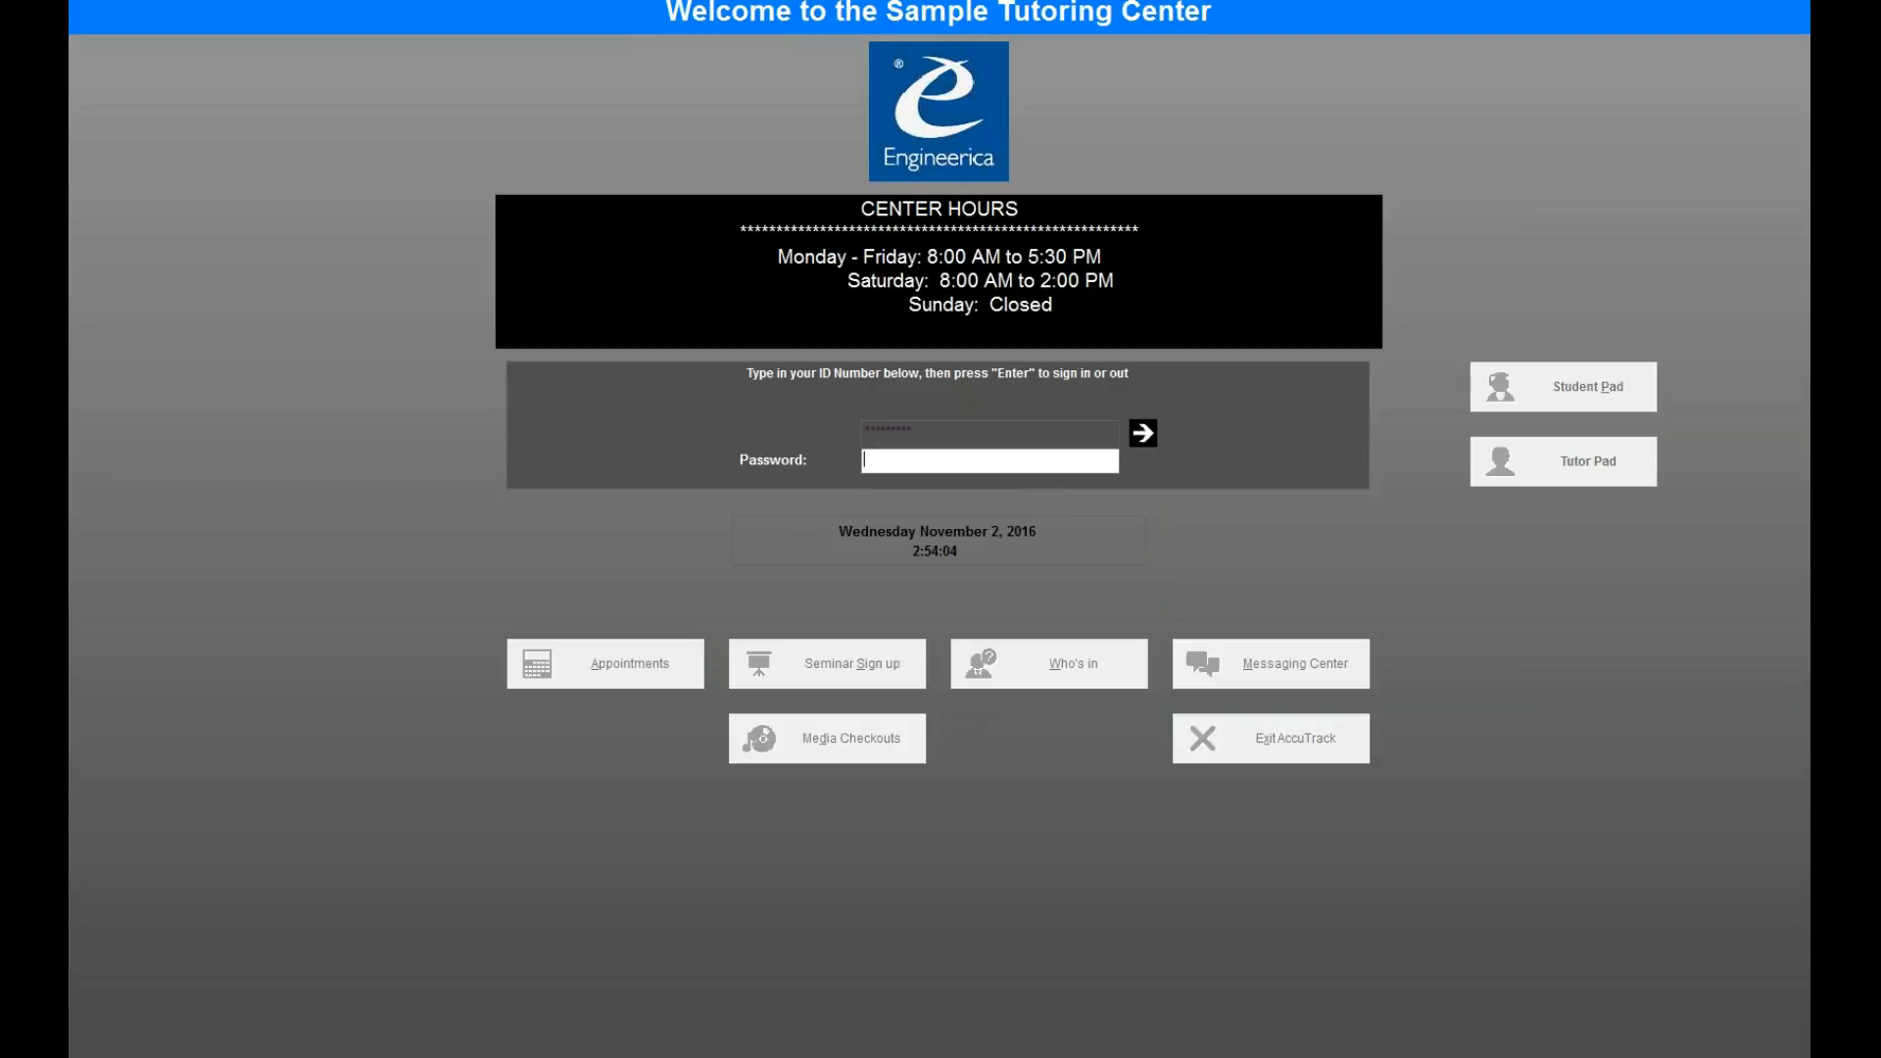
text(***)
key(Return)
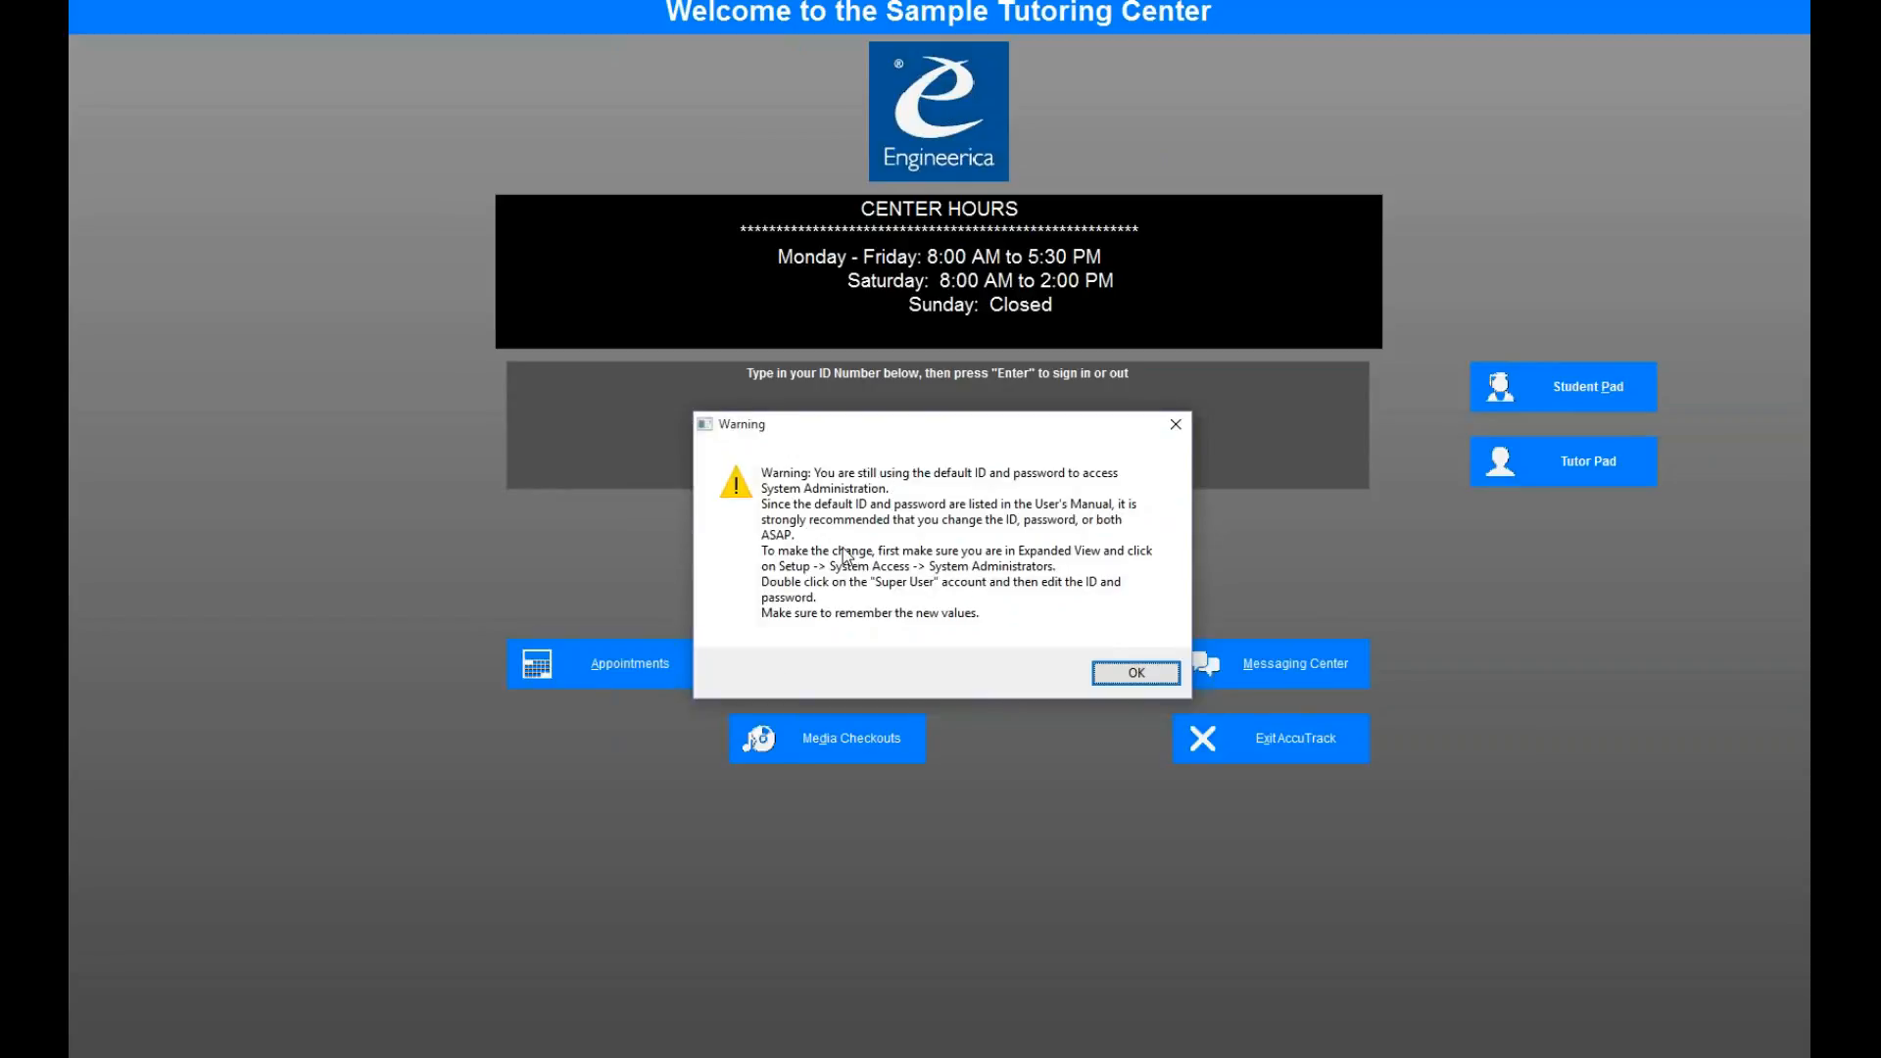
click(1135, 674)
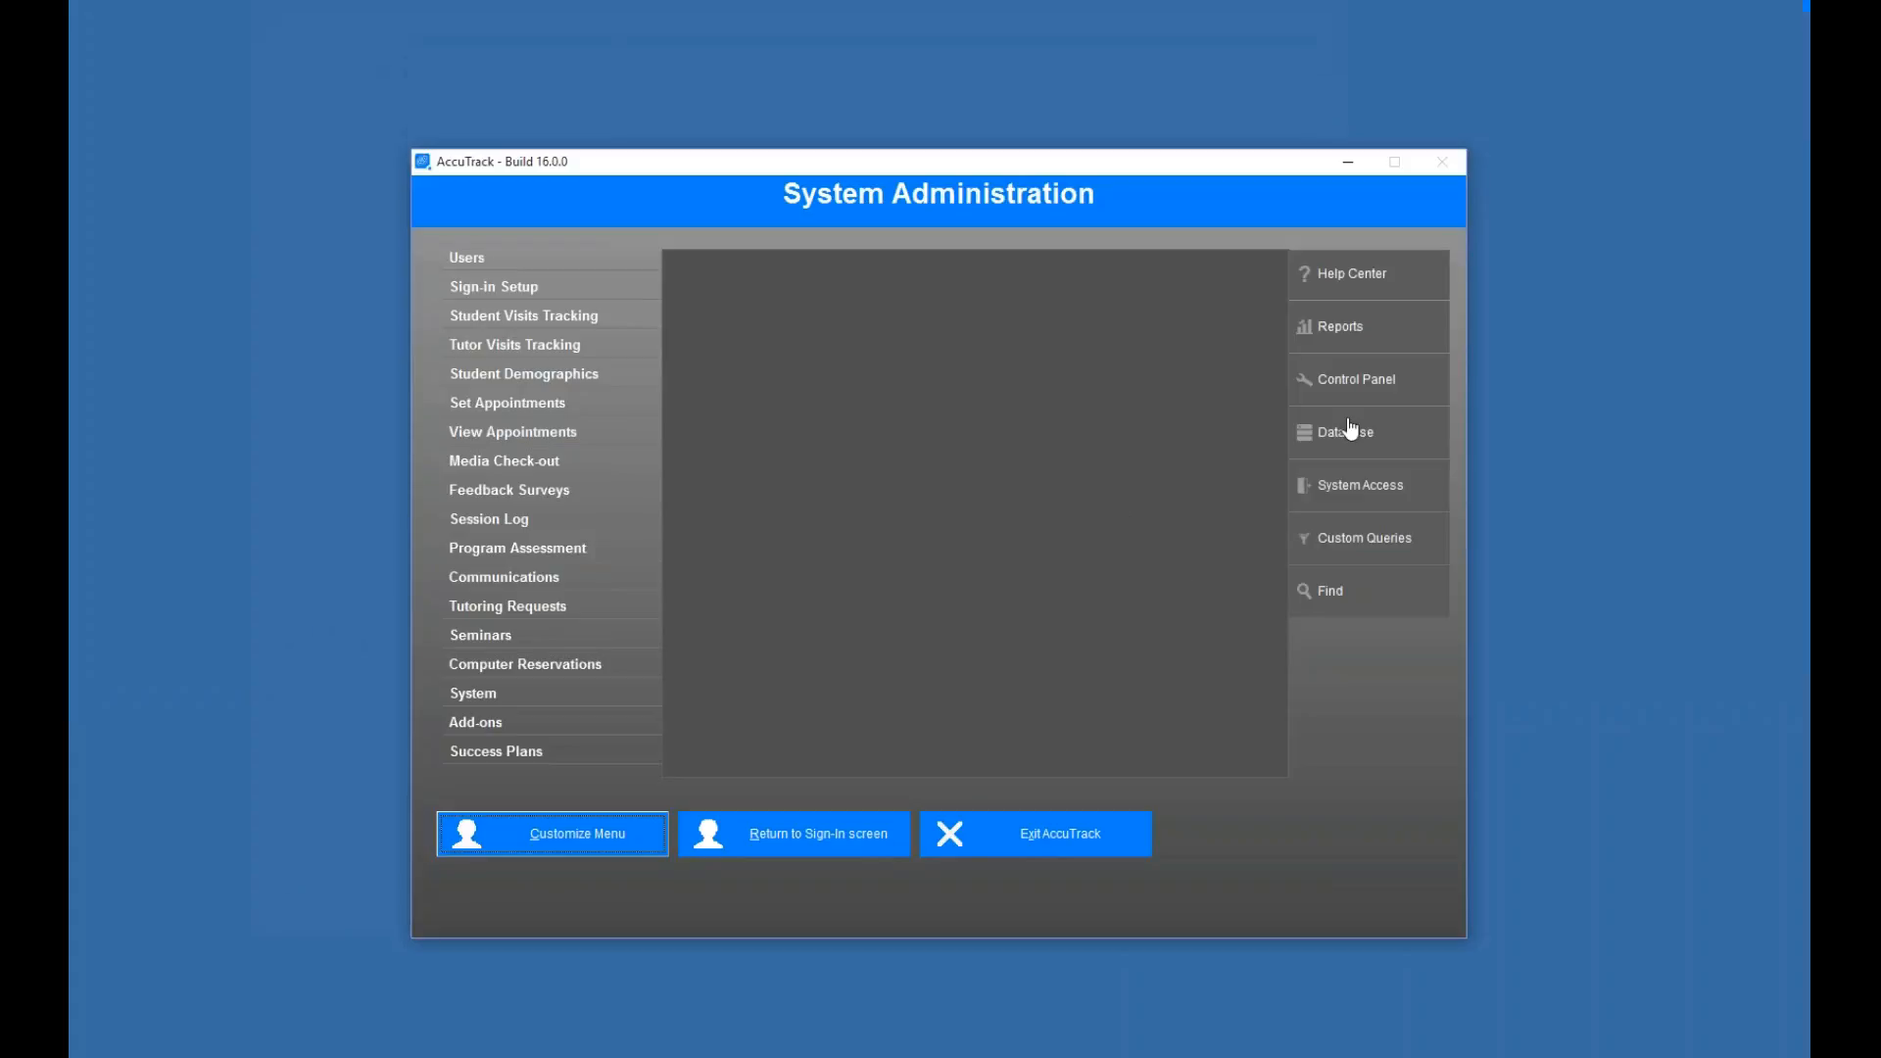
Check the Database Location settings for the current database folder, and close them without changes
click(1350, 428)
click(1037, 335)
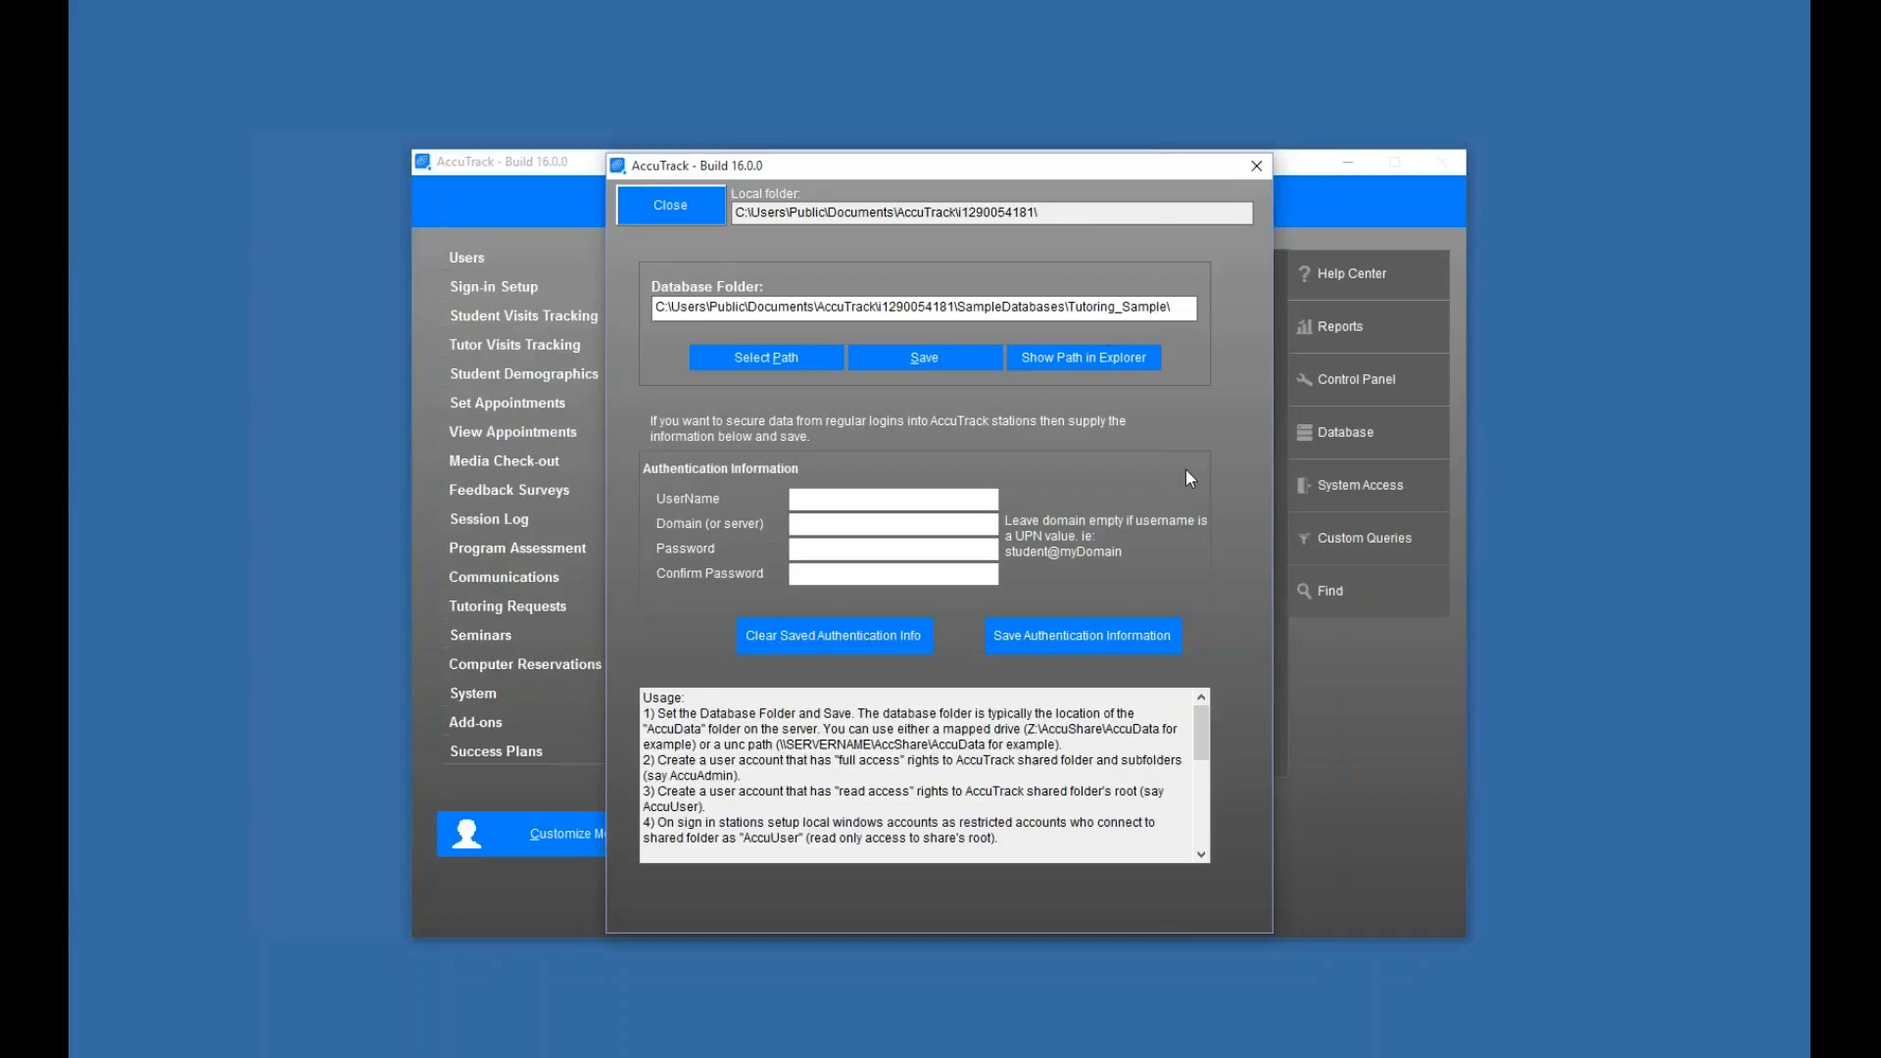
click(671, 205)
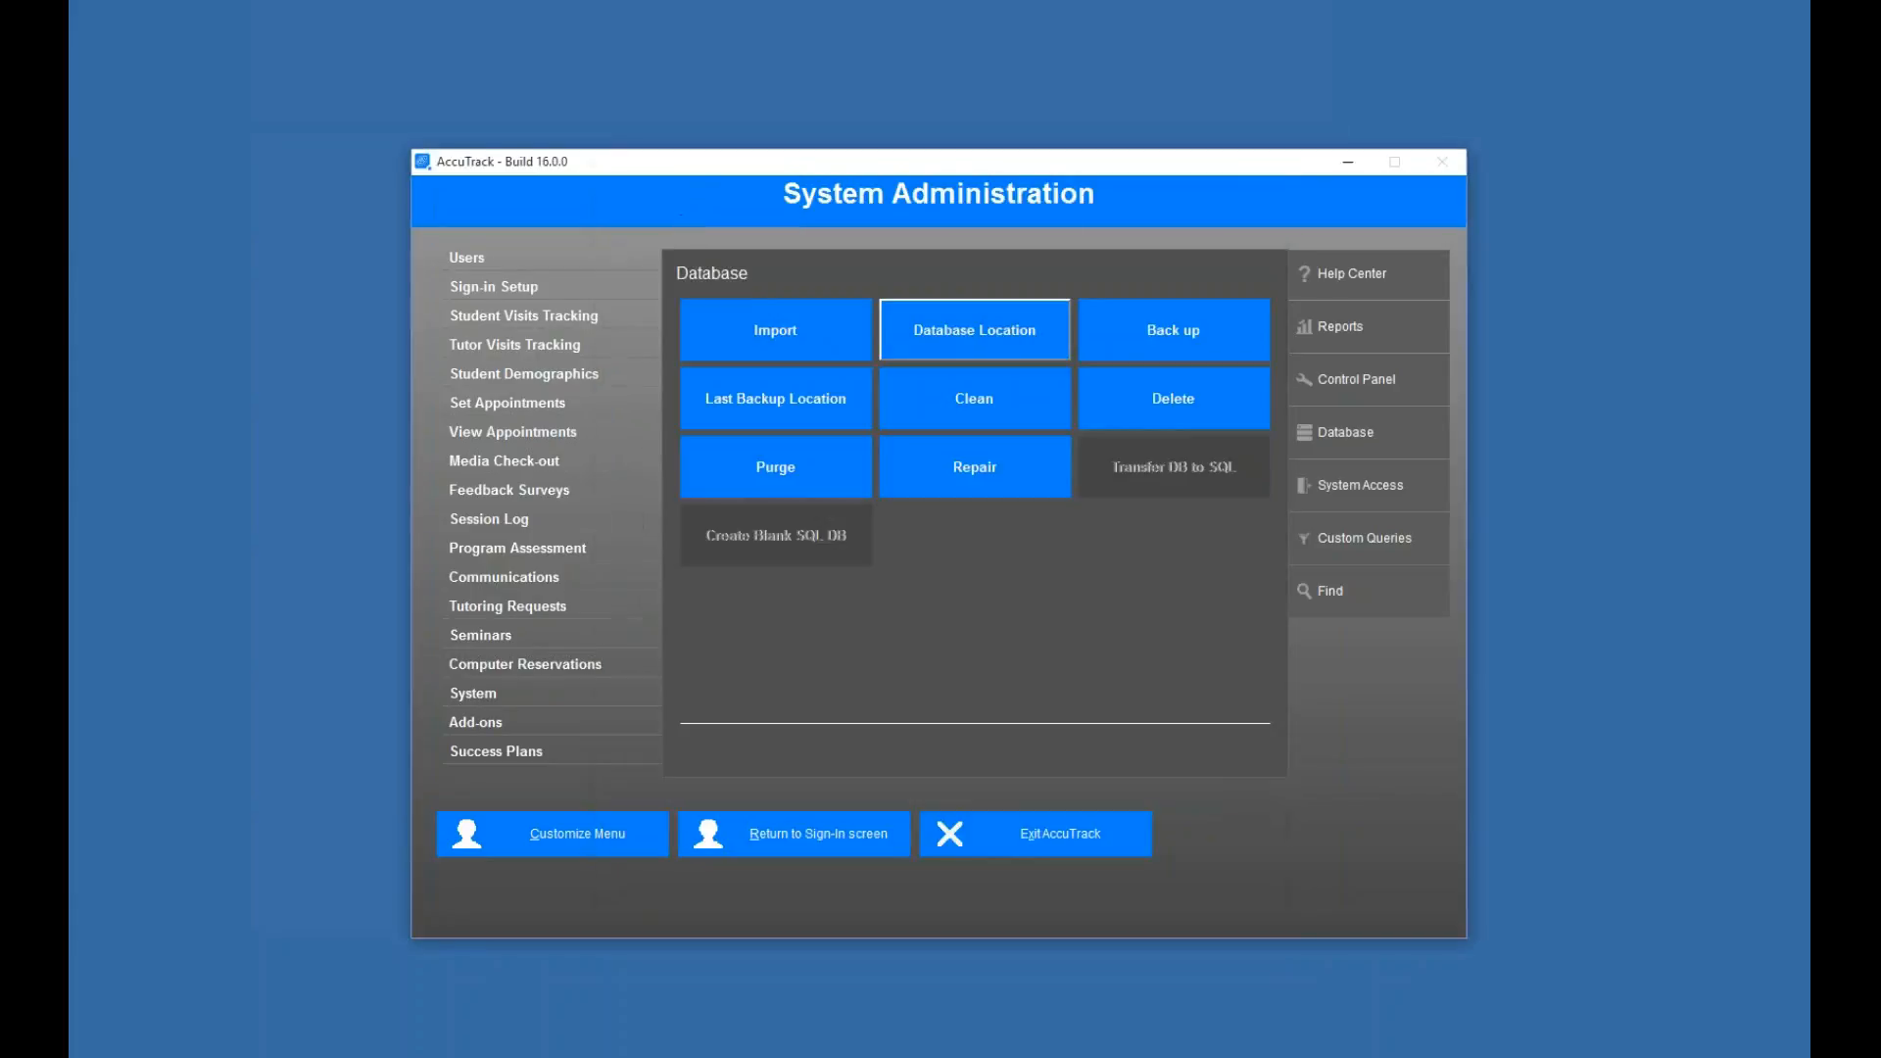
Exit AccuTrack without backing up the data
click(1052, 823)
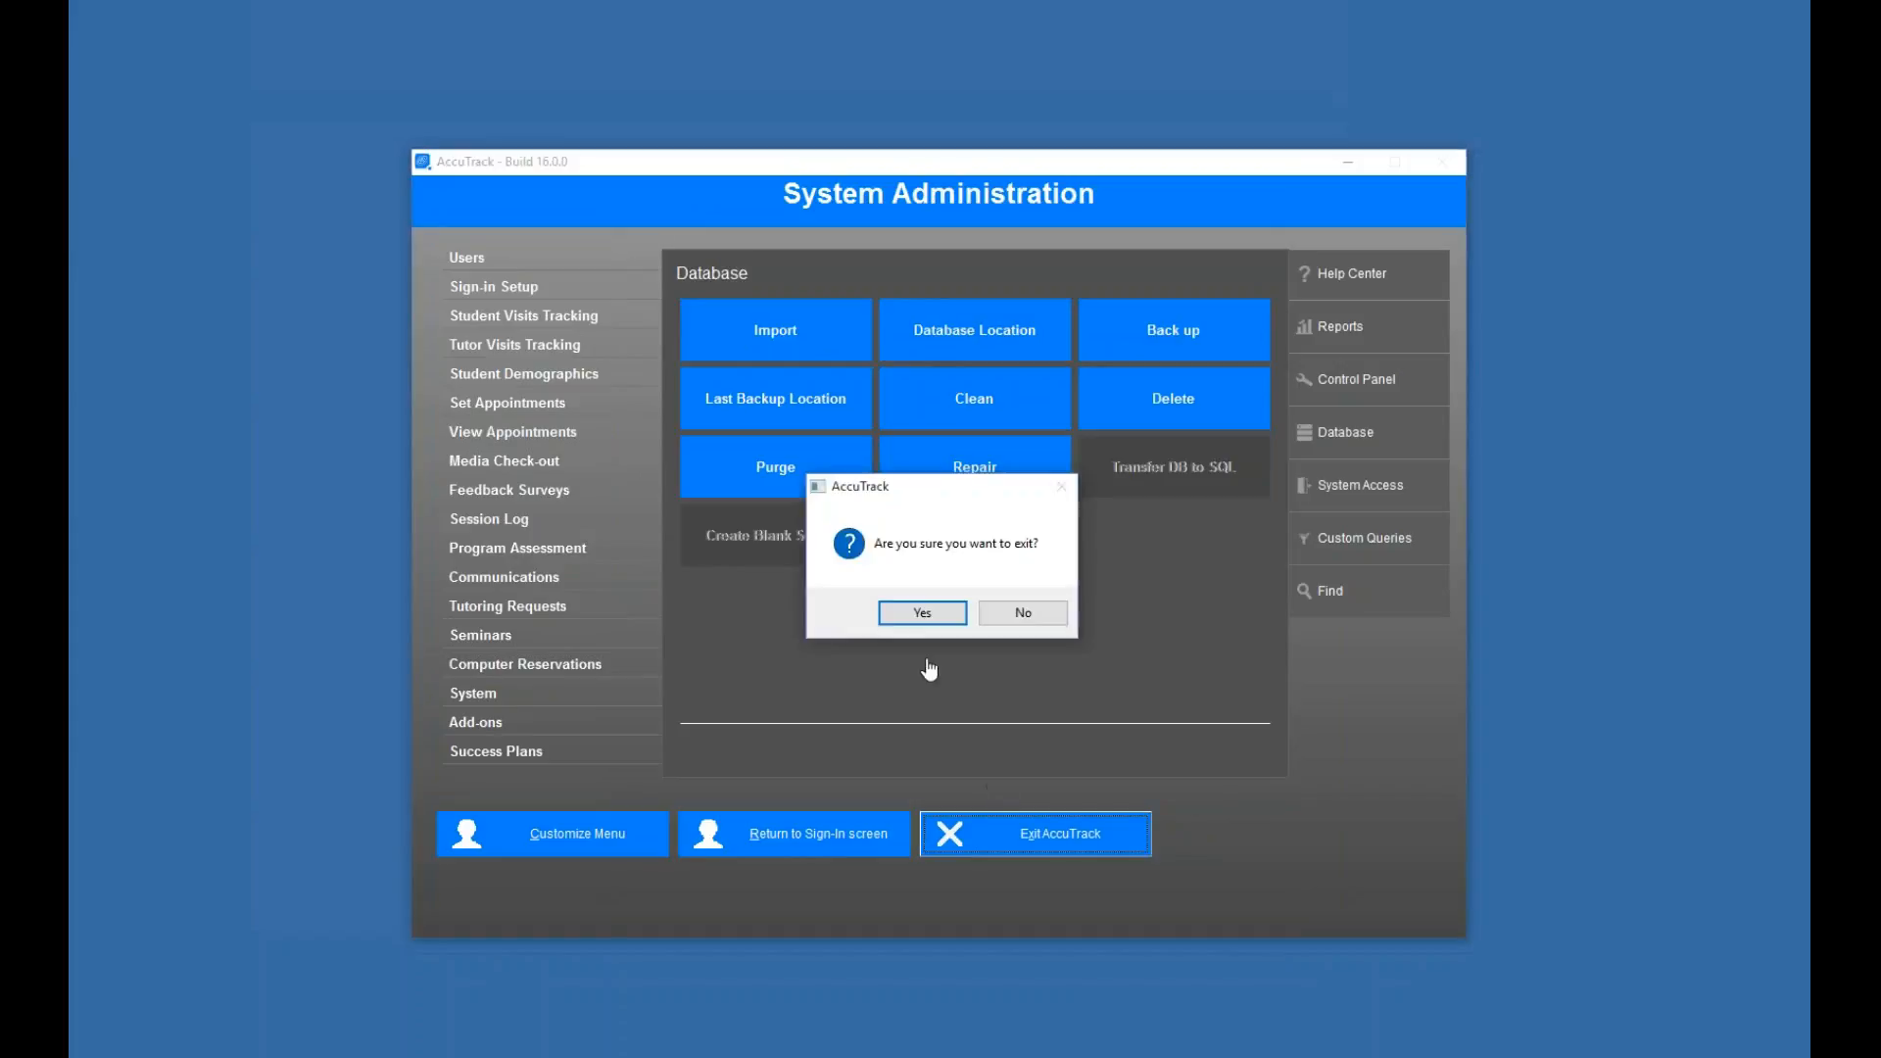
click(913, 611)
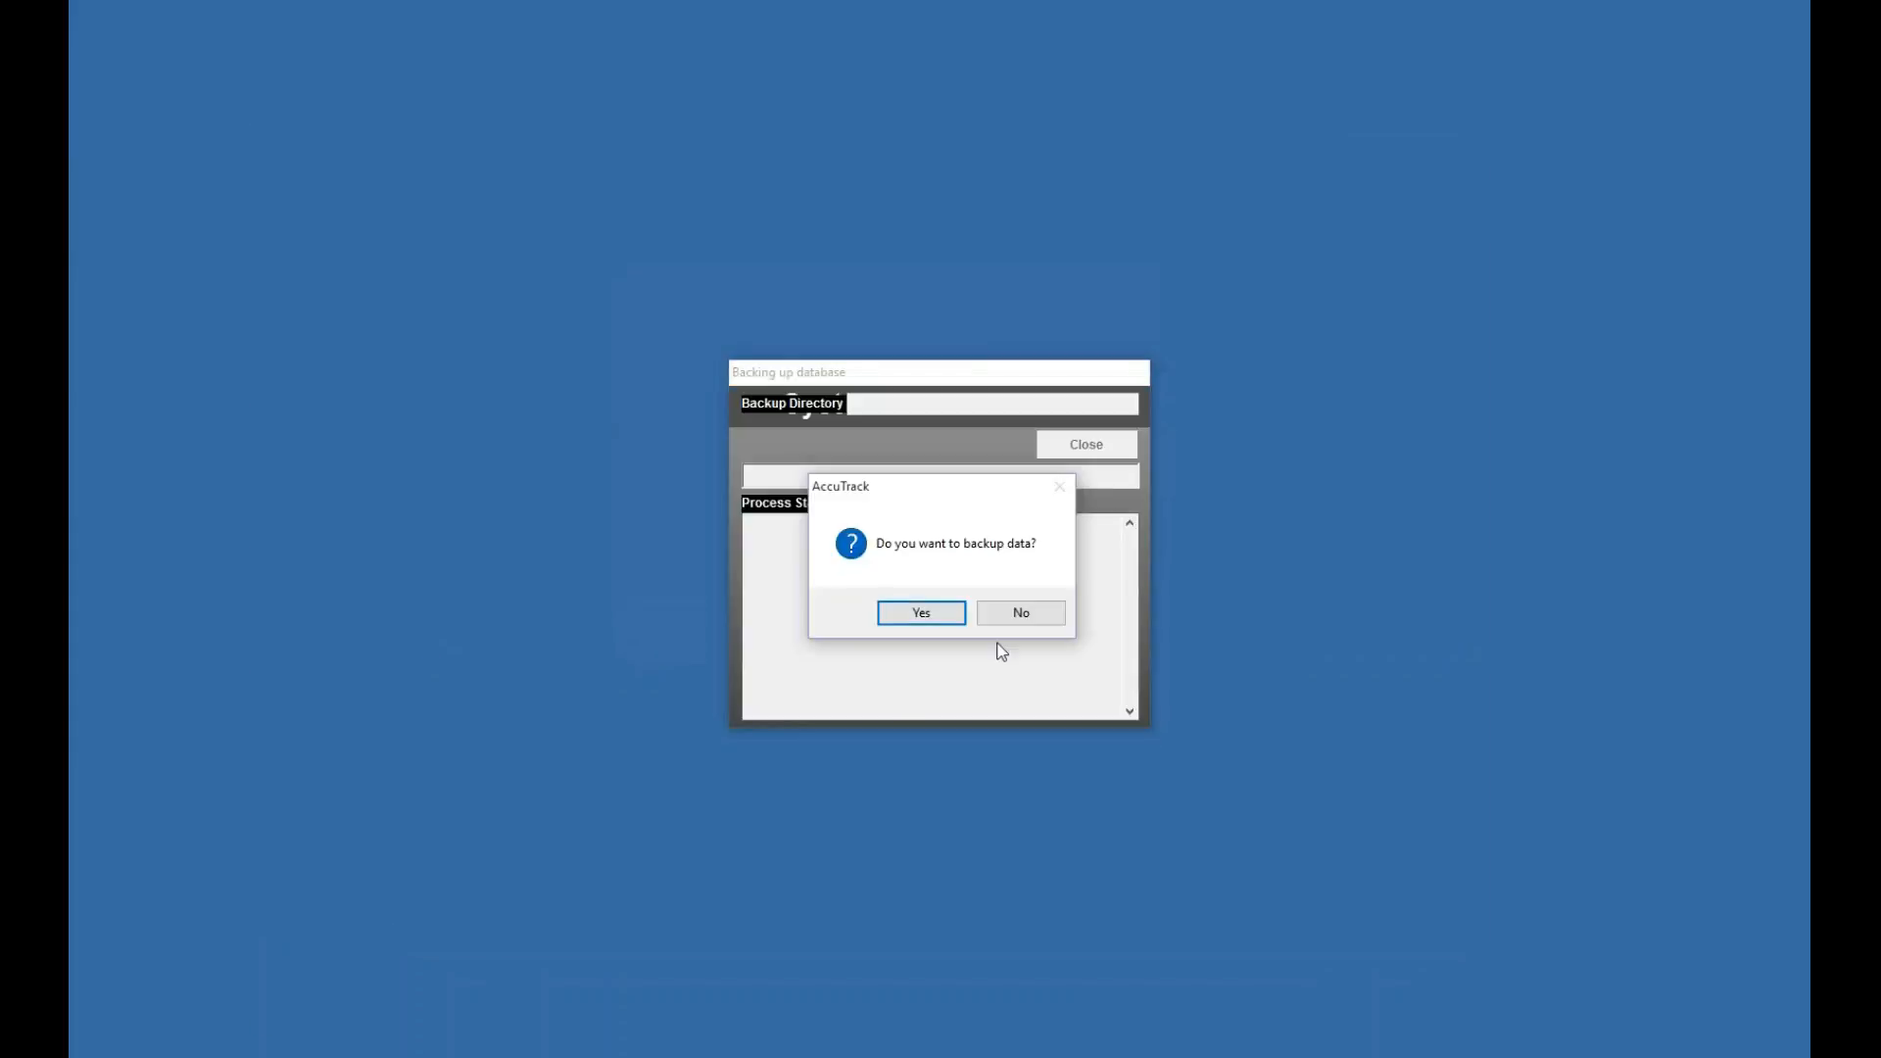
click(1021, 616)
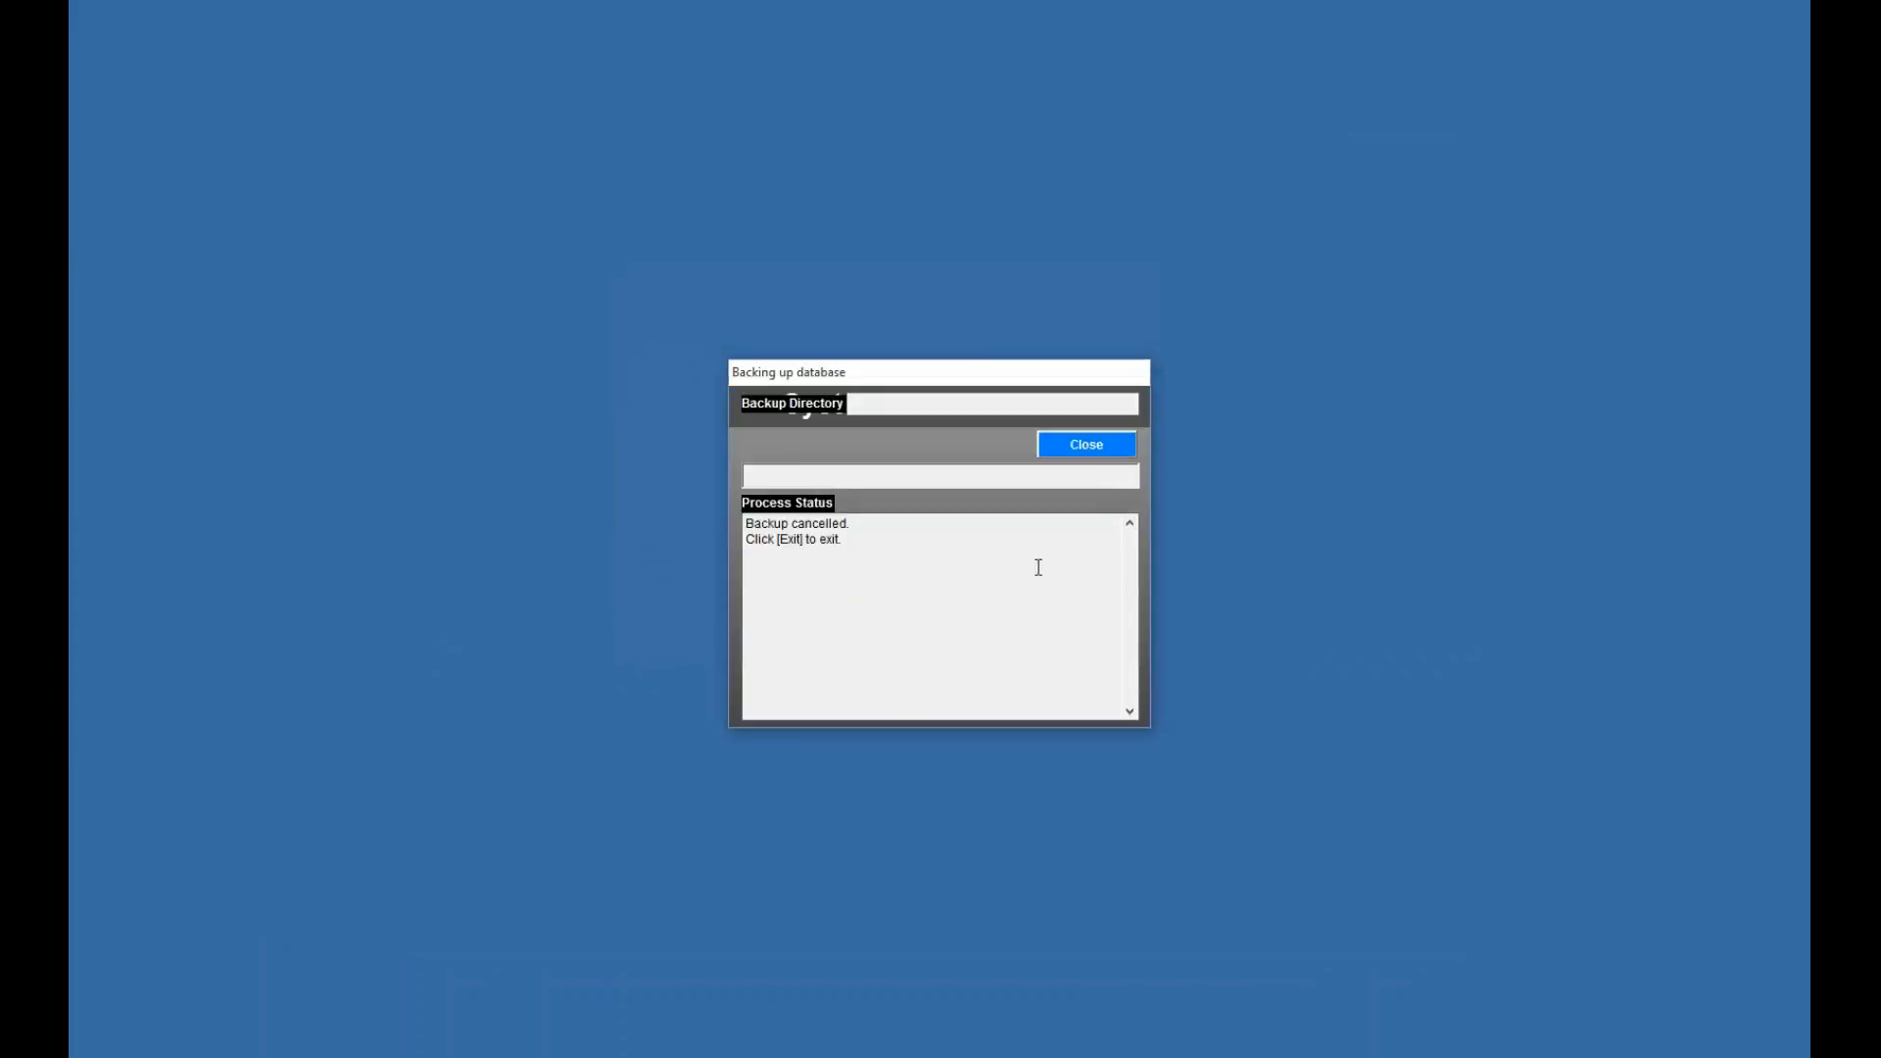
click(1080, 448)
Open File Explorer and go to the Accu2017 folder in Program Files (x86) on the C: drive
mouse_move(200, 1040)
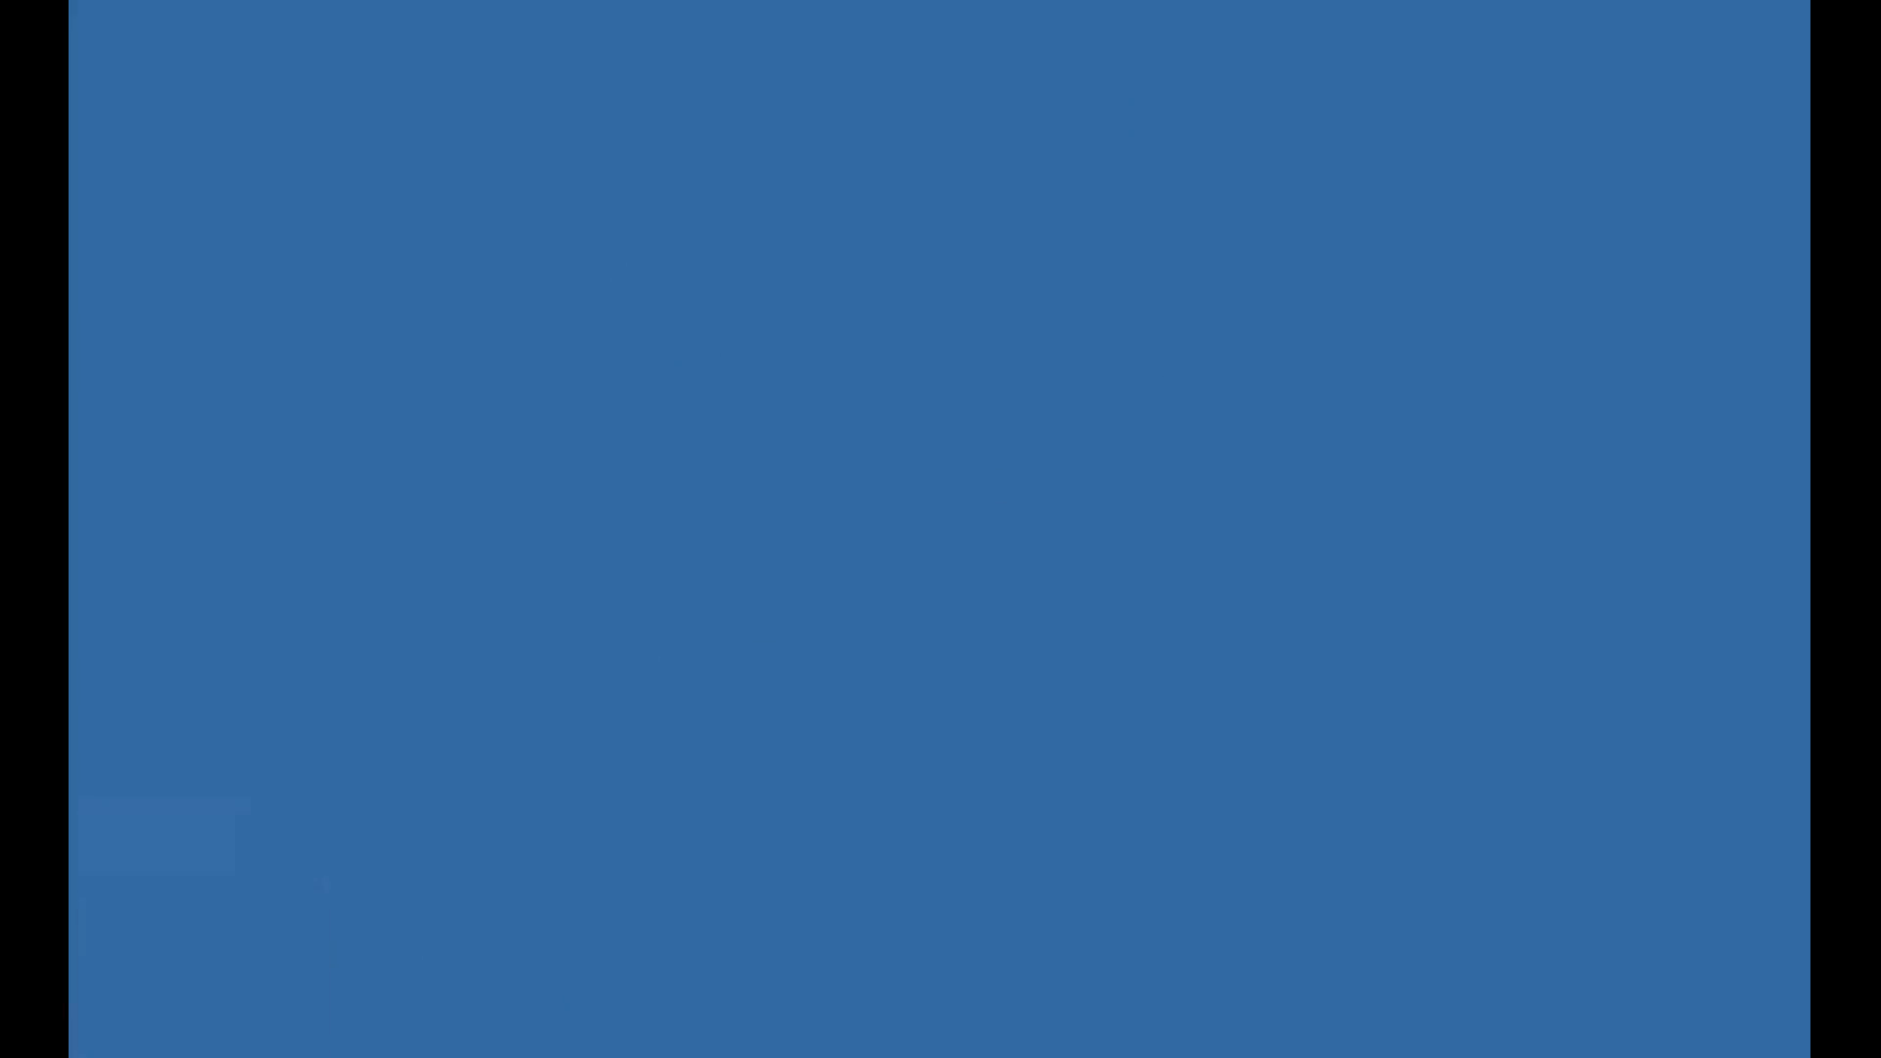
key(super+x)
click(191, 953)
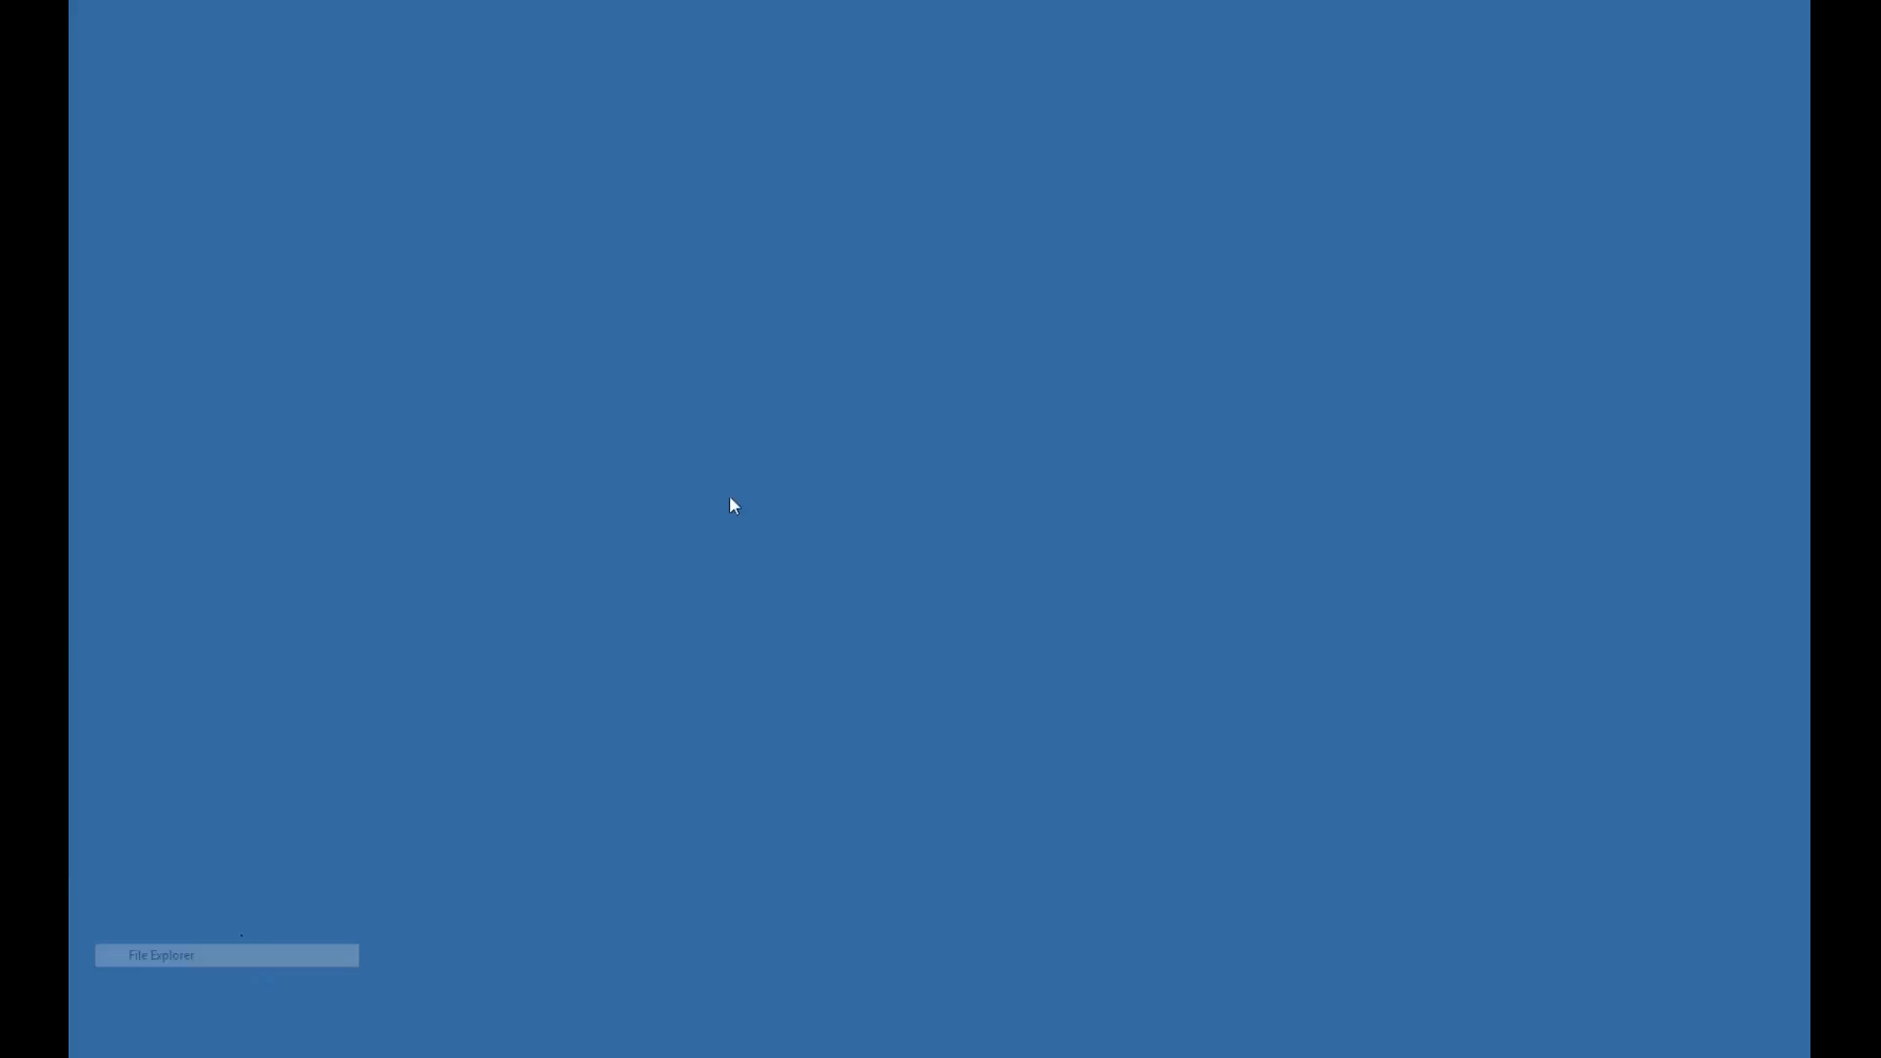
drag(1061, 262, 913, 262)
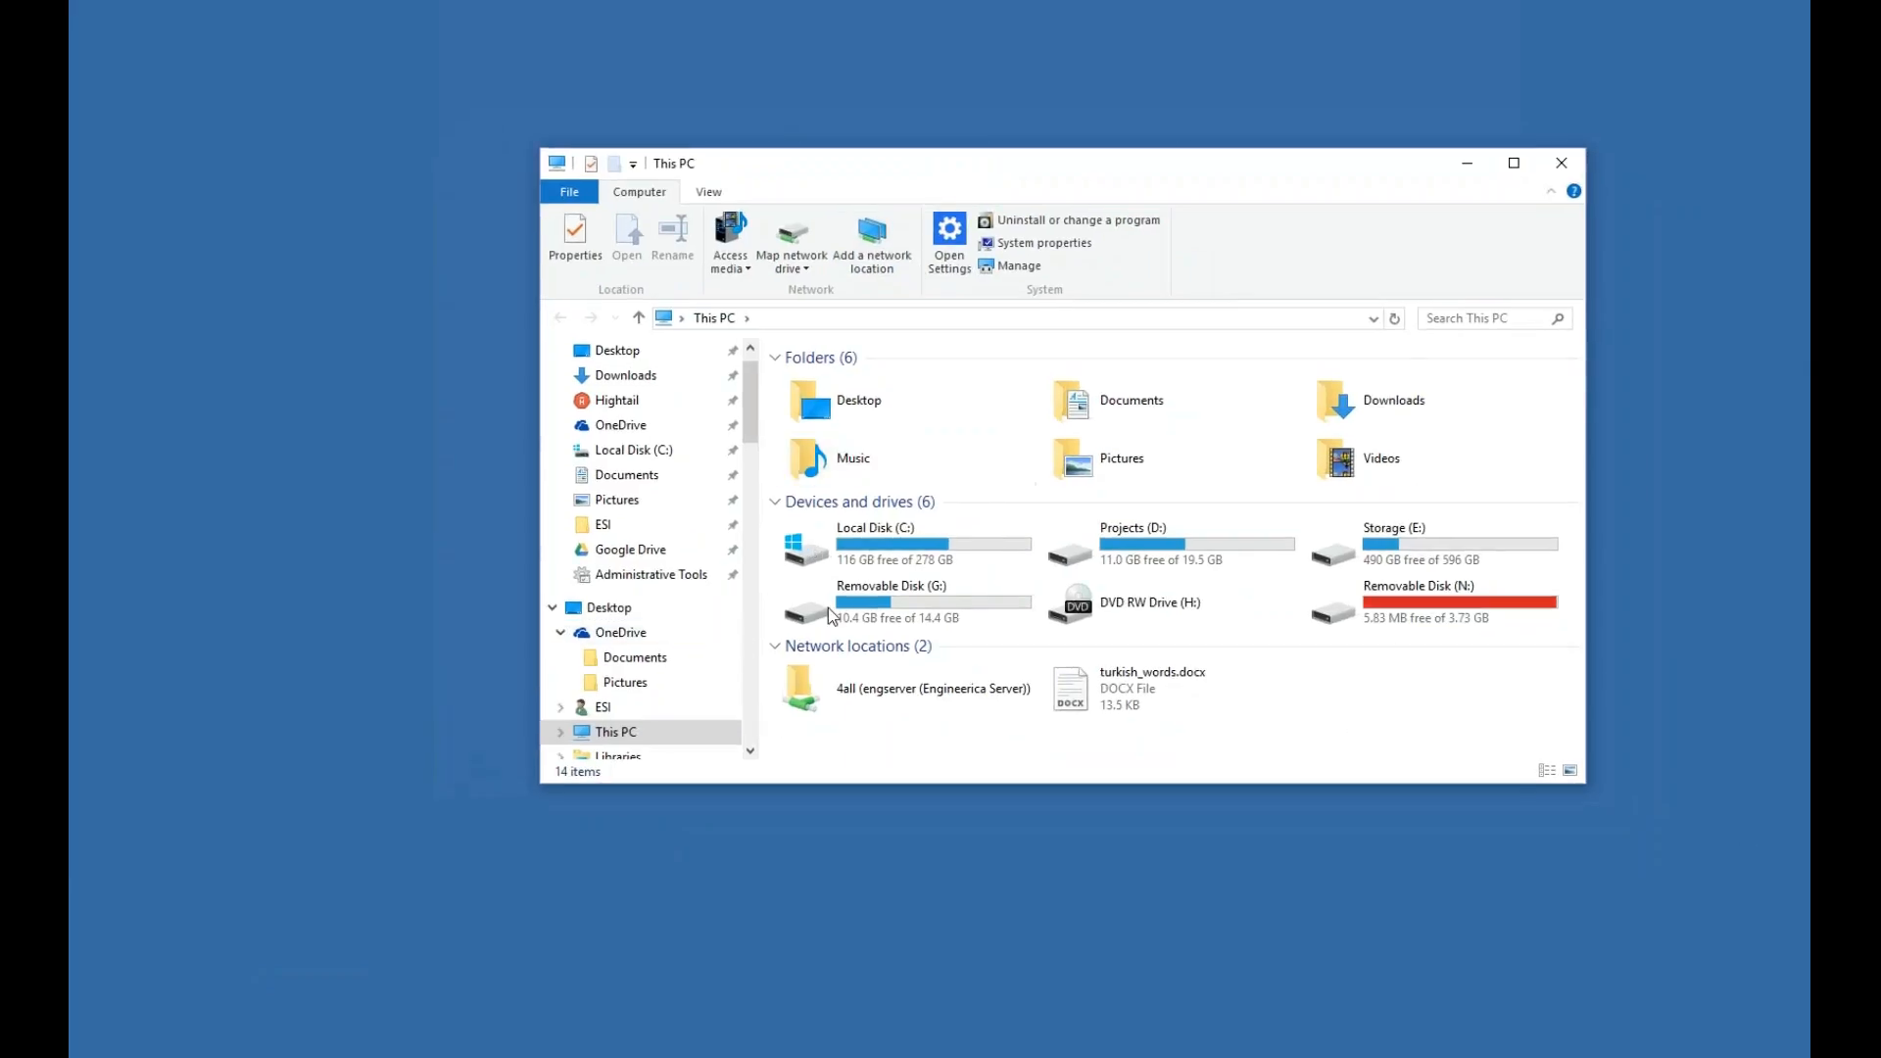
click(894, 544)
double_click(893, 544)
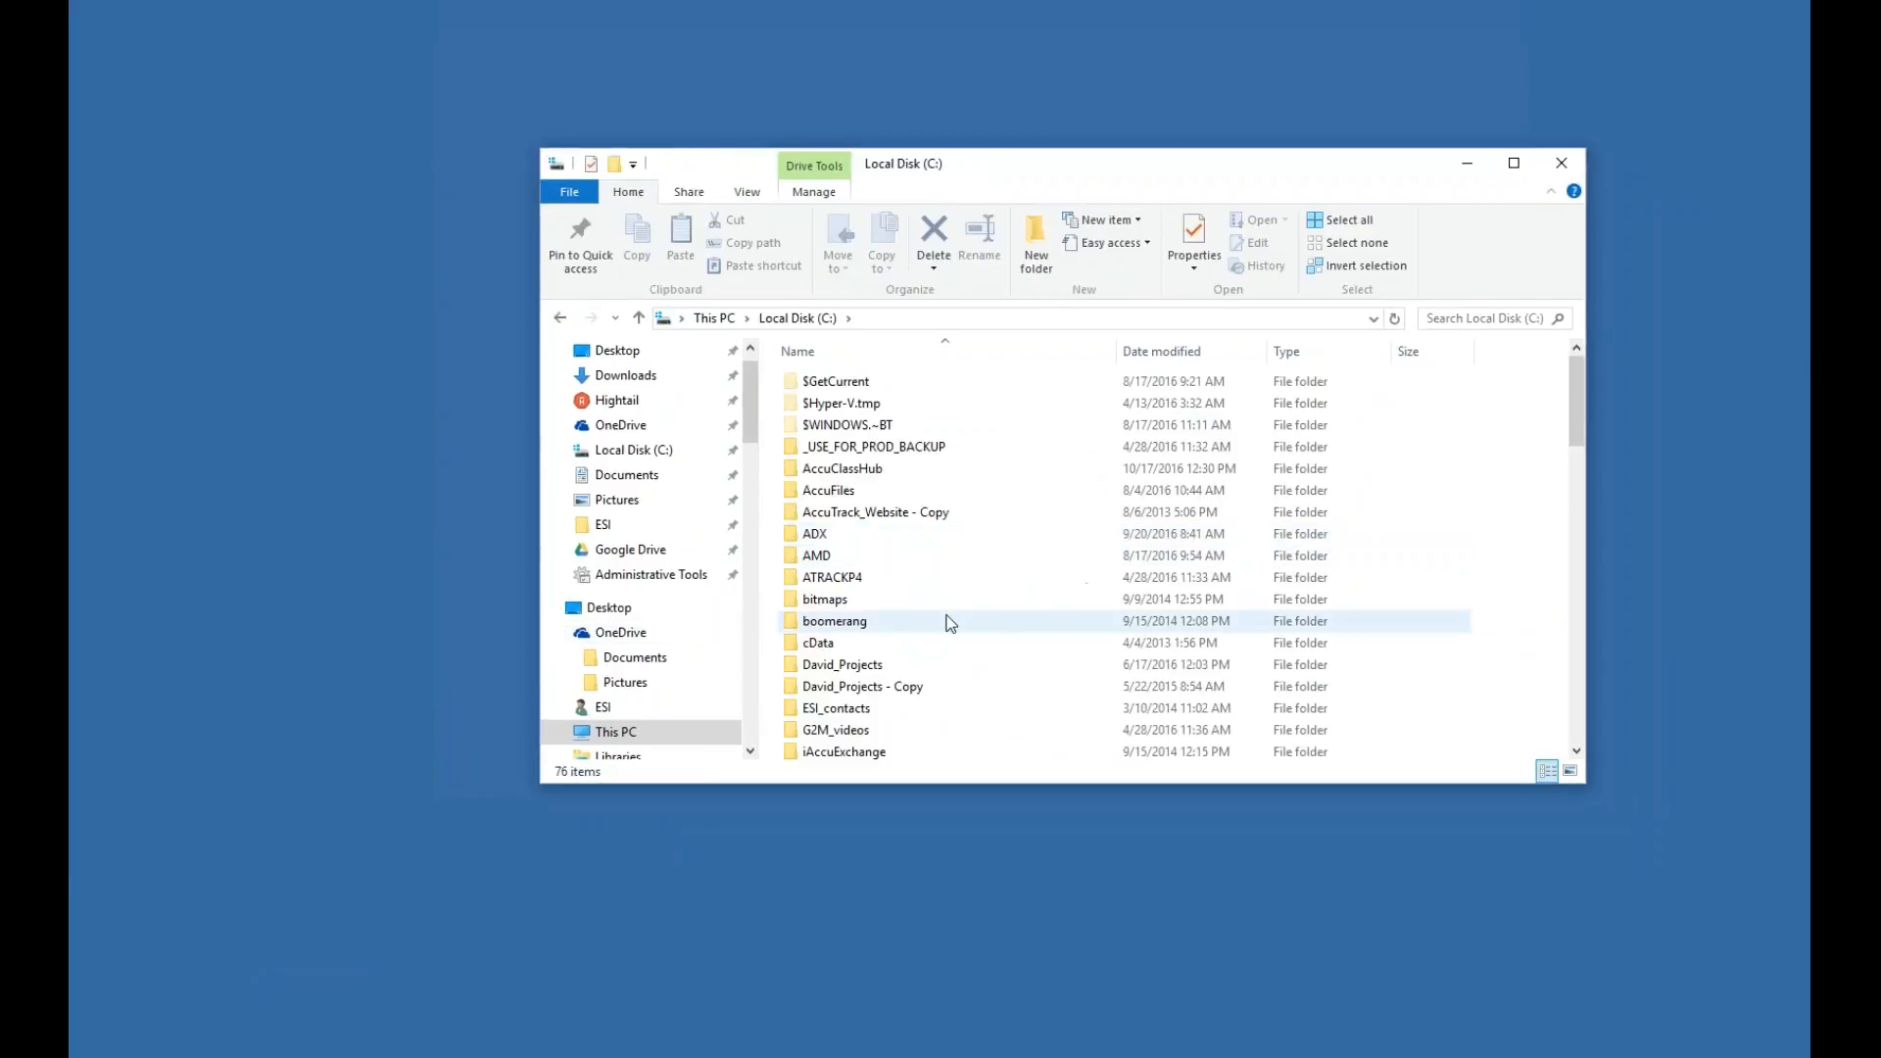
scroll(942, 630, down, 3)
double_click(921, 659)
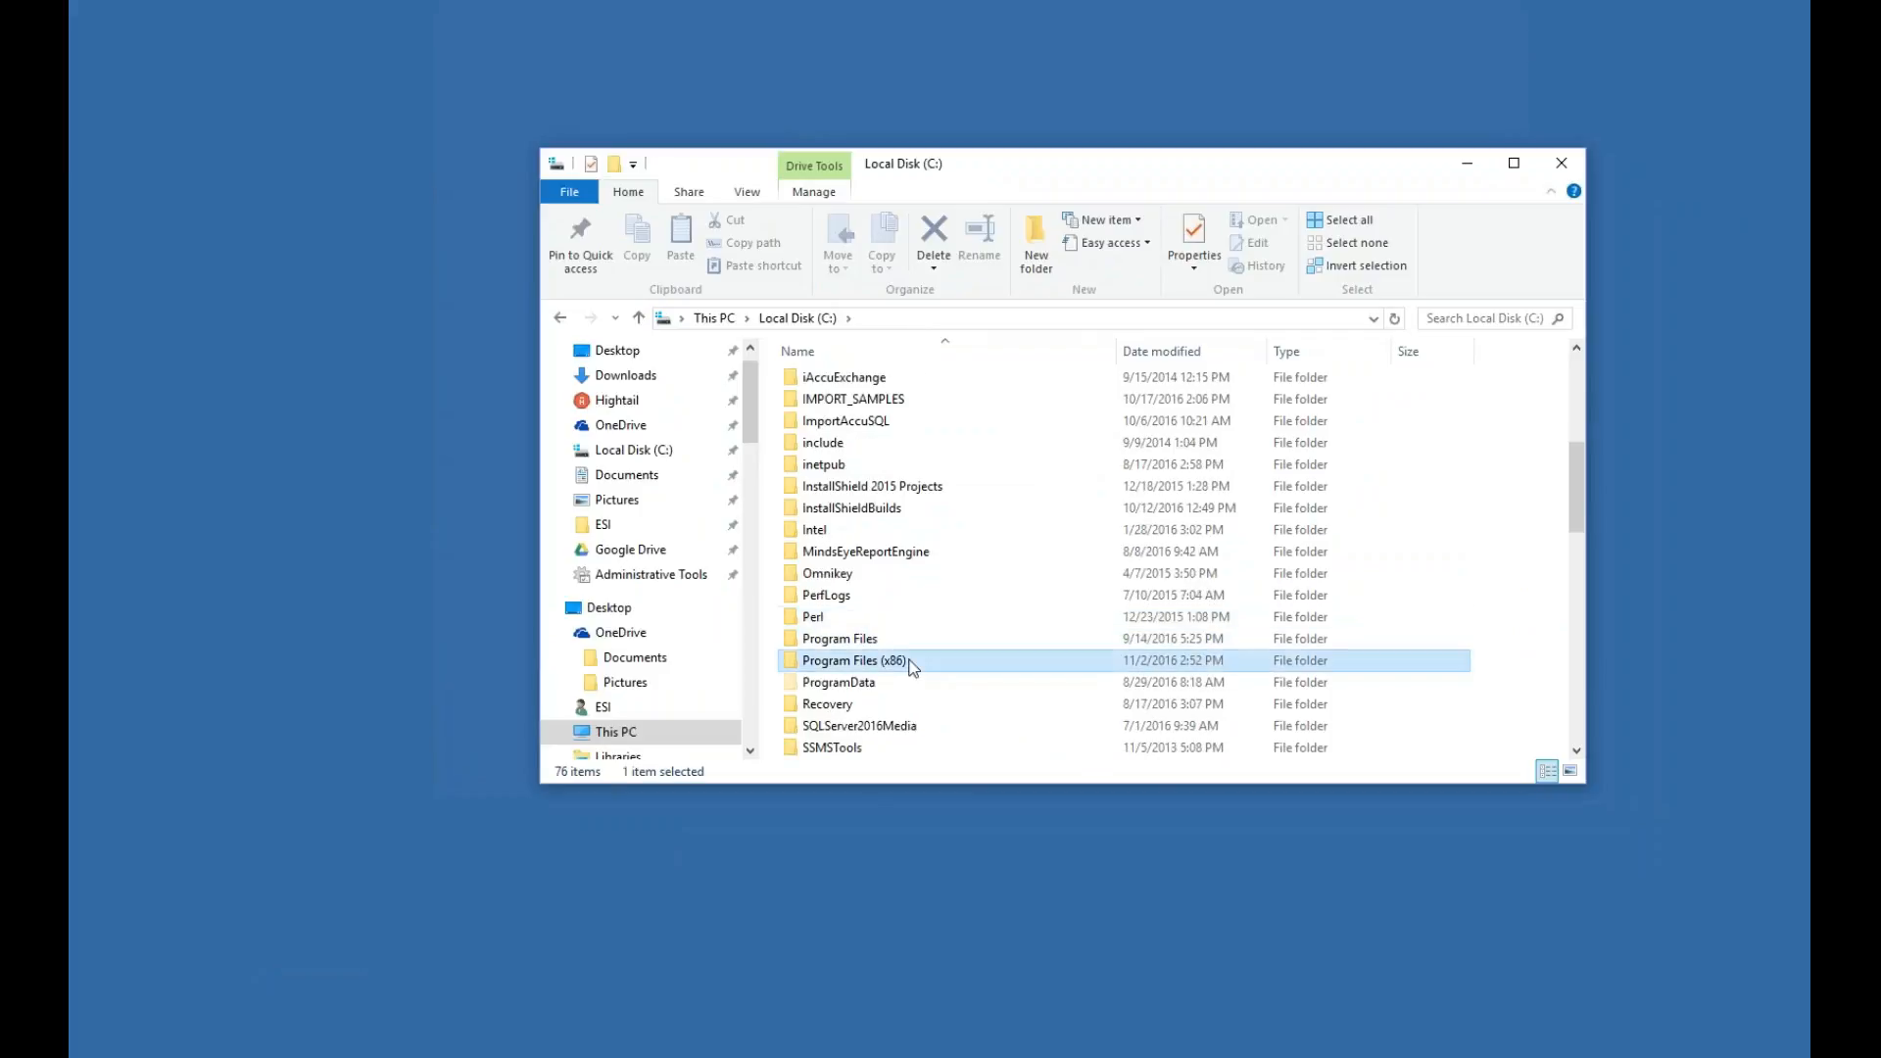
click(880, 487)
double_click(880, 489)
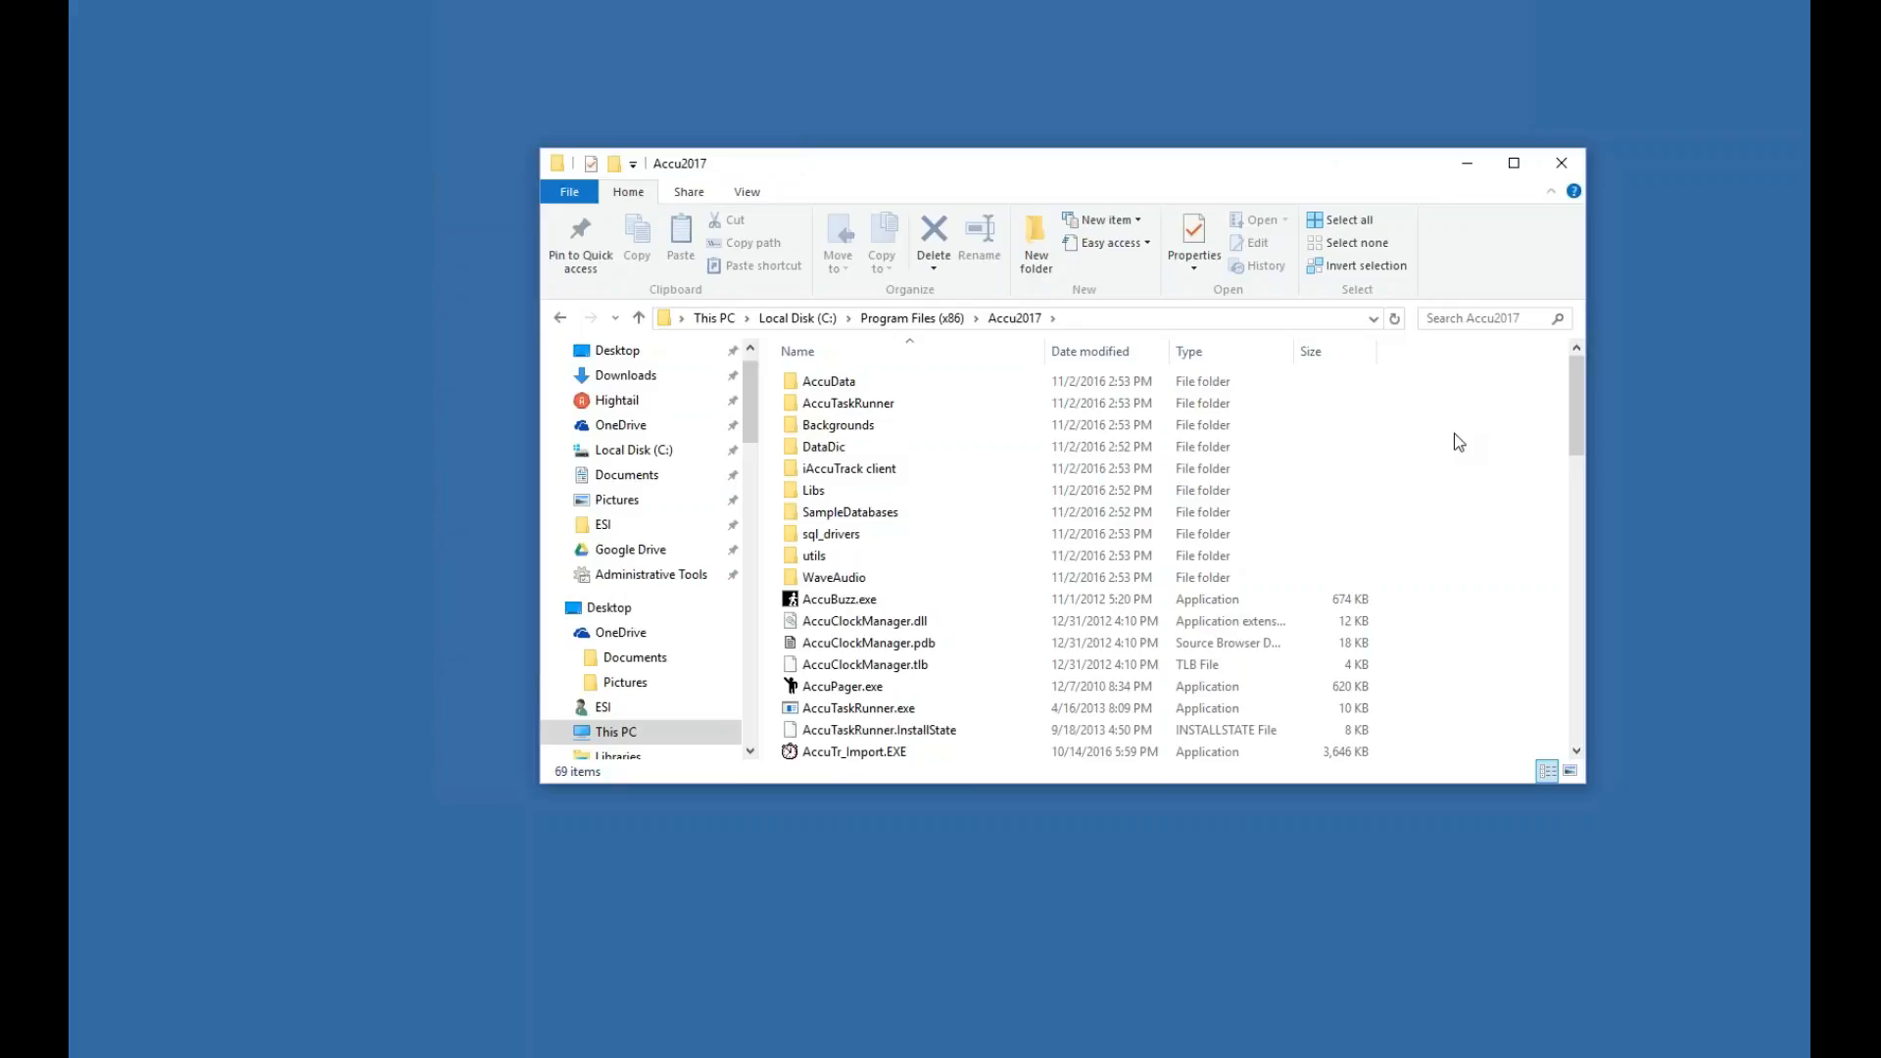
Copy the AccuData and DataDic folders from the Accu2017 folder, and close that window
click(828, 382)
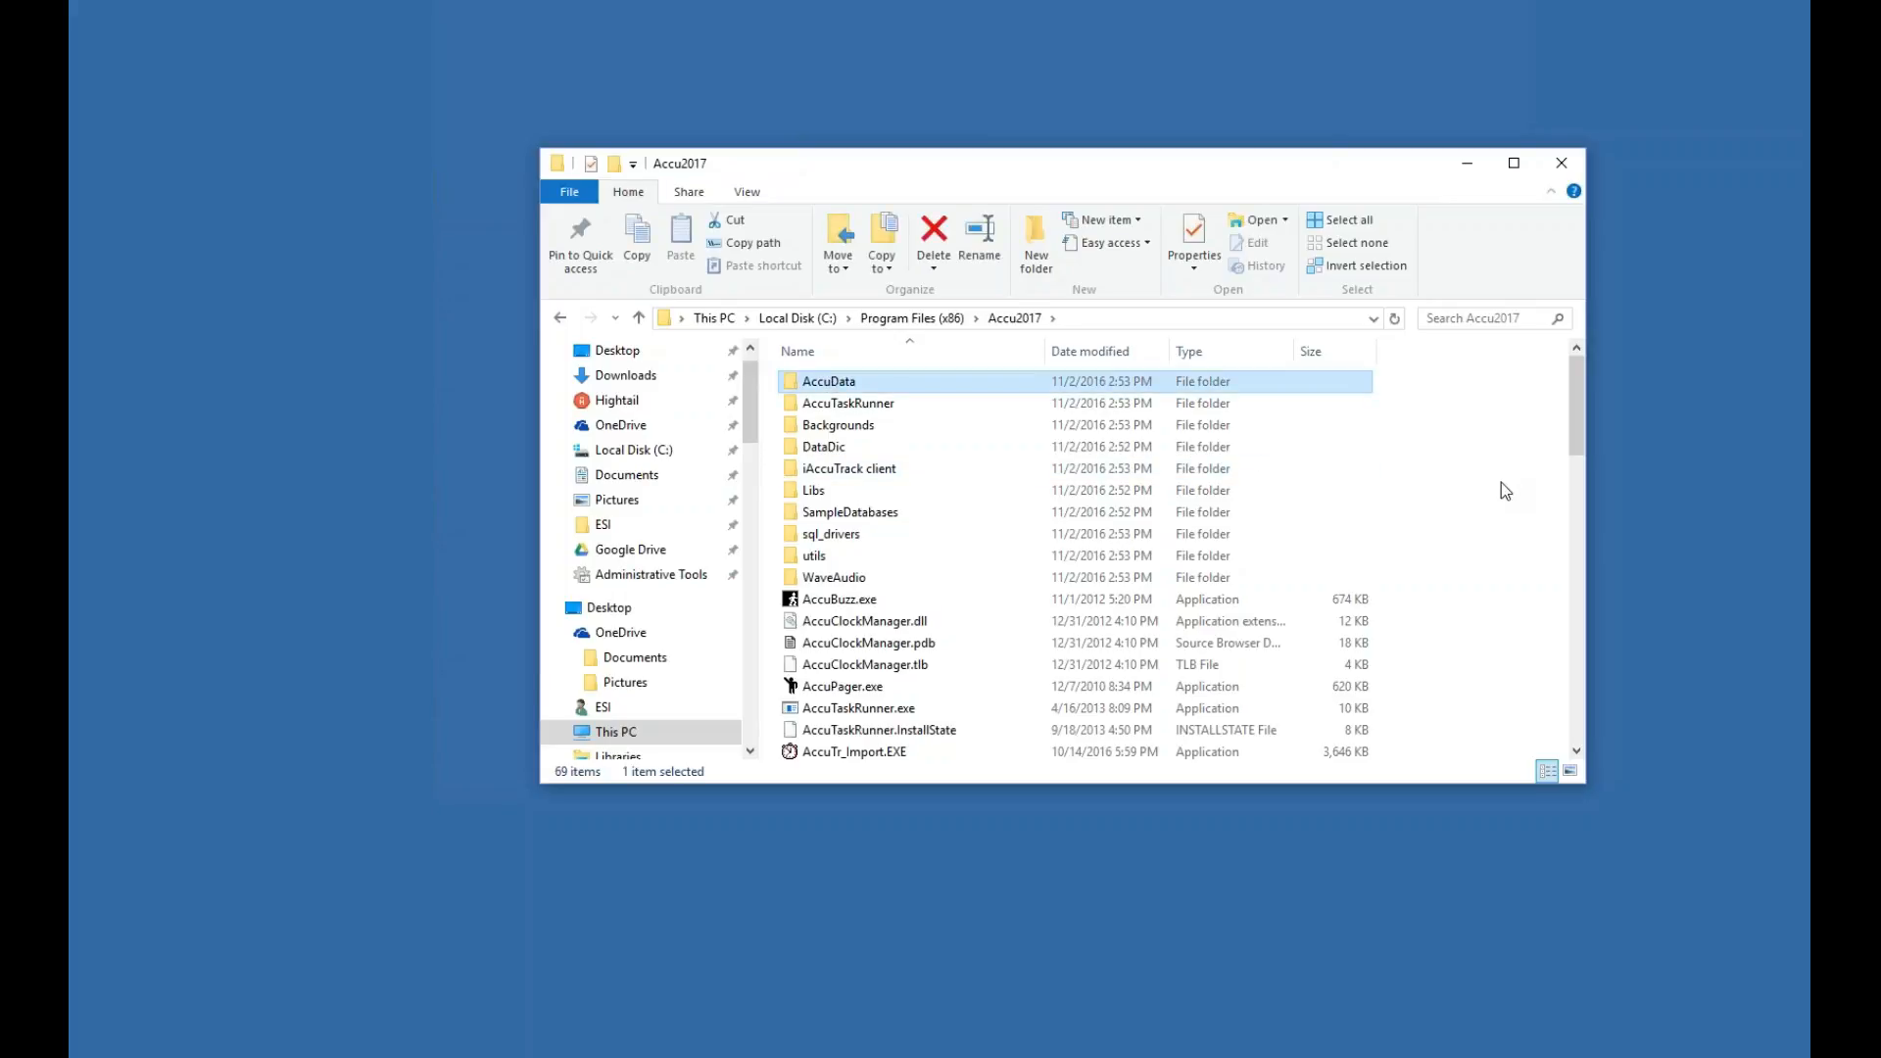
ctrl+click(828, 448)
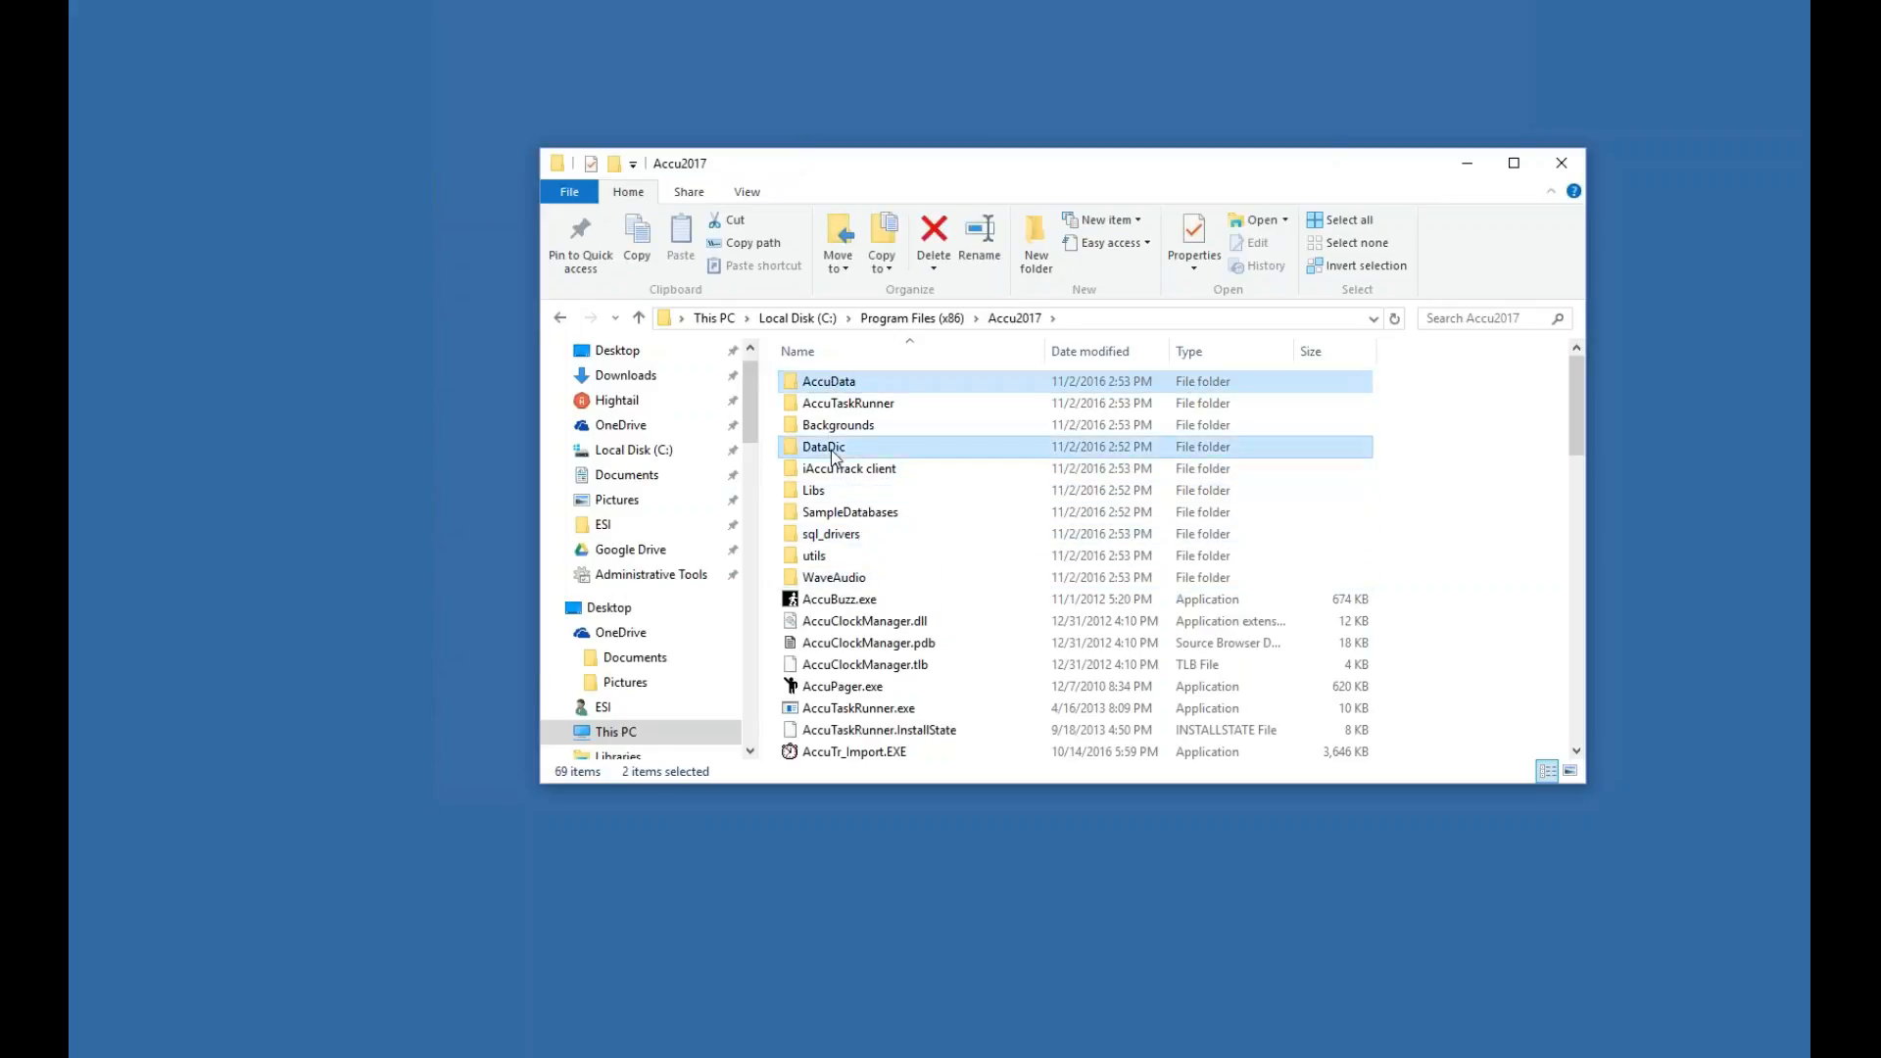
right_click(840, 449)
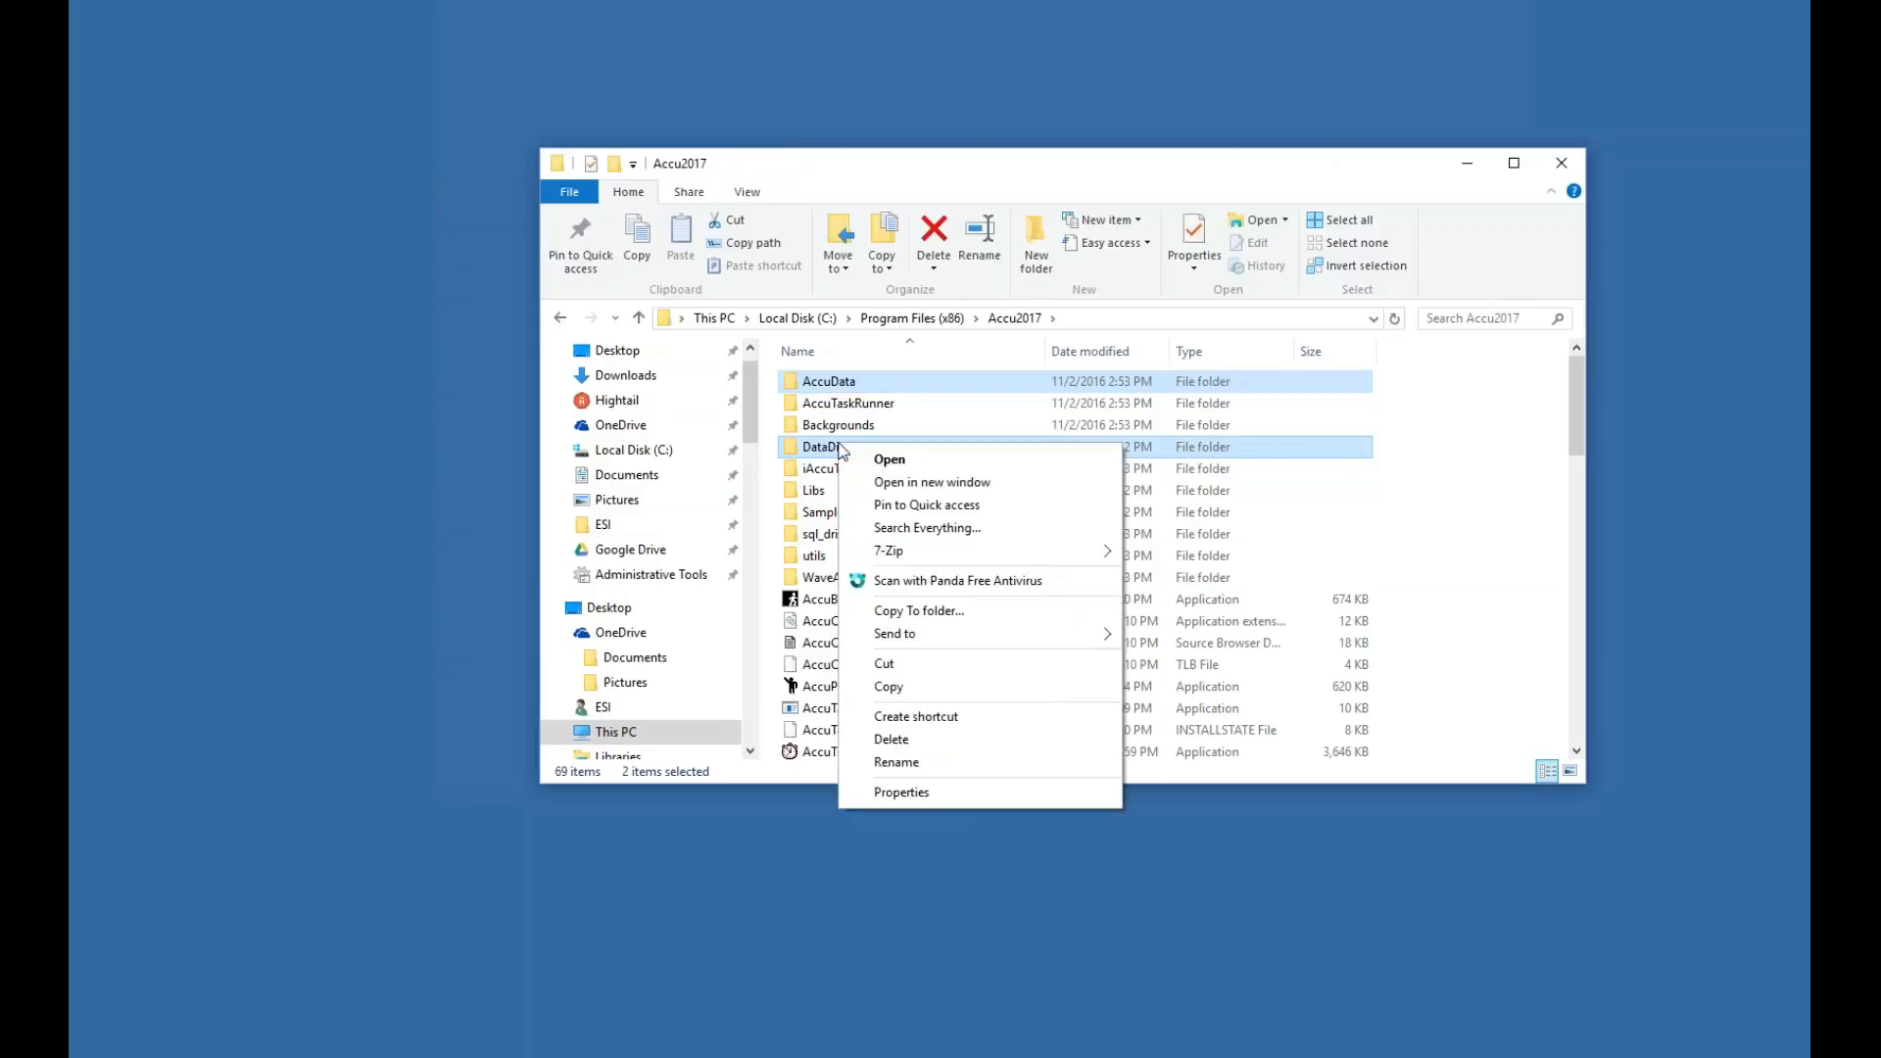
click(897, 685)
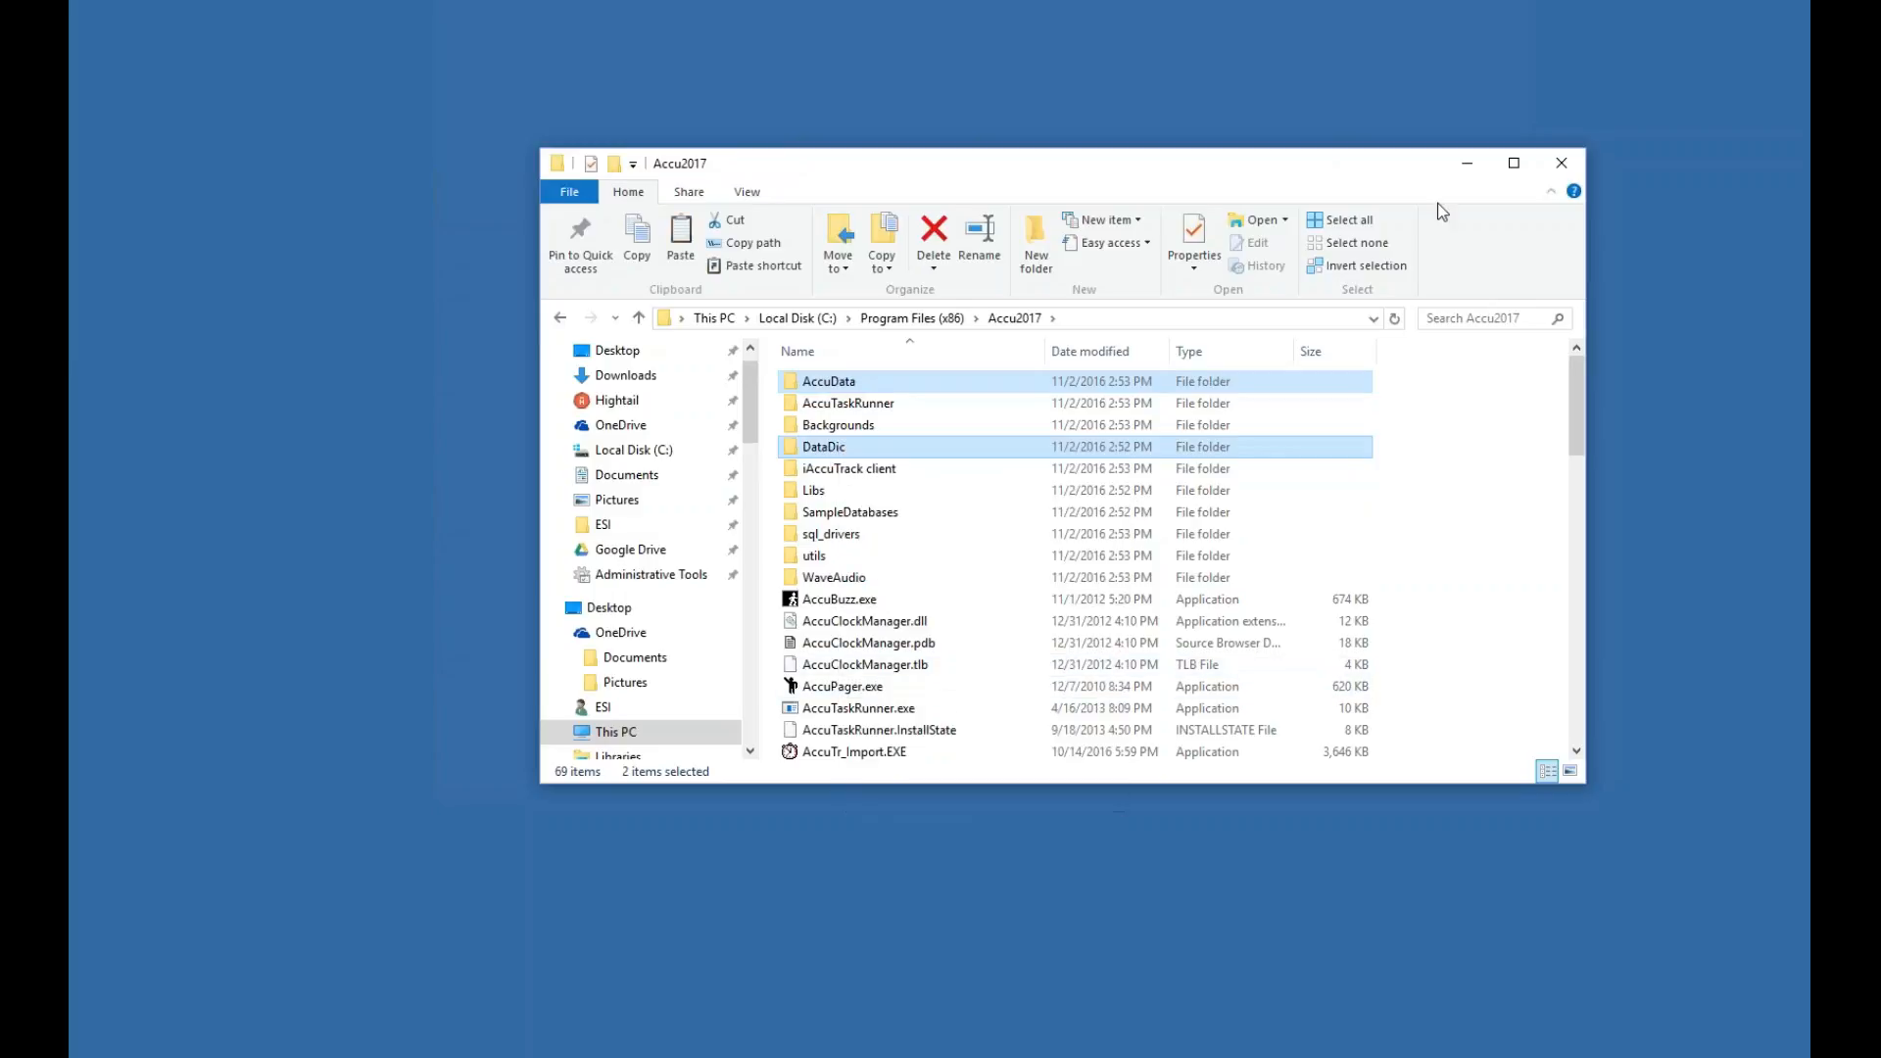
click(1562, 163)
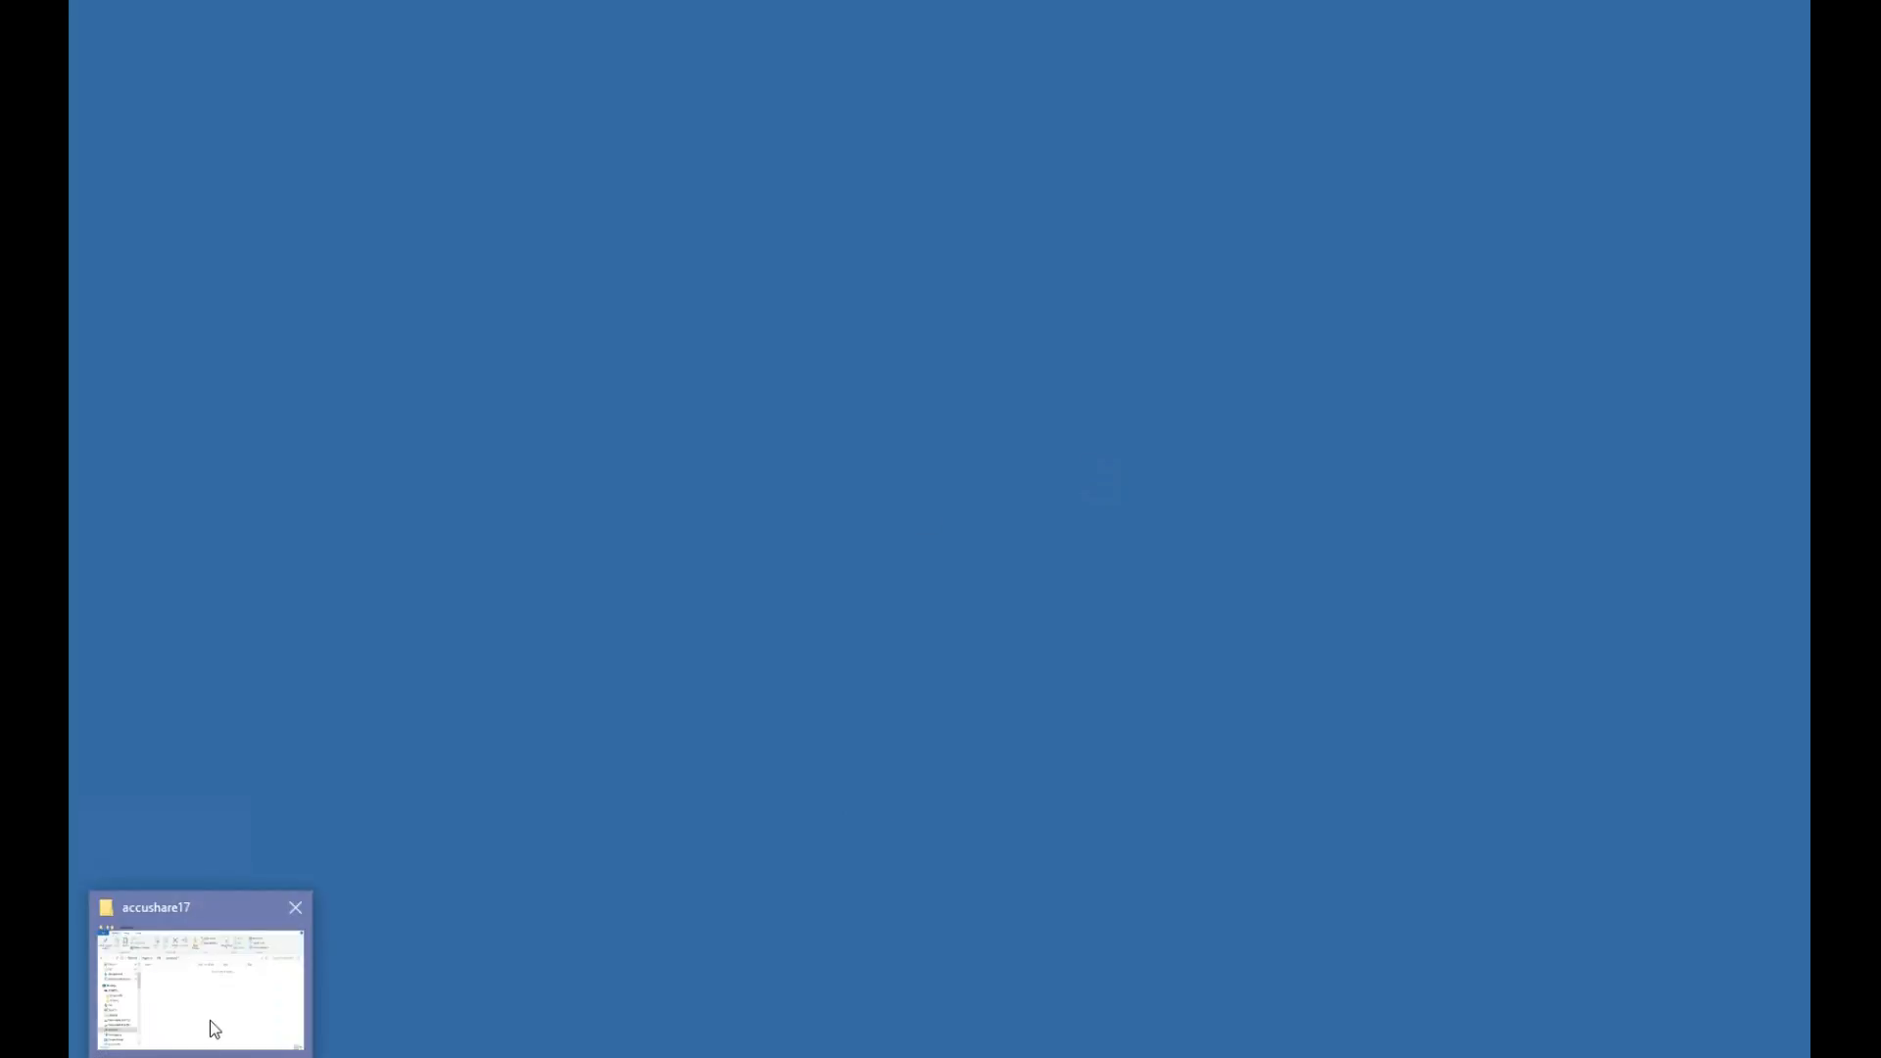
Switch to the open accushare17 network folder and paste the AccuData and DataDic folders into it
click(209, 1020)
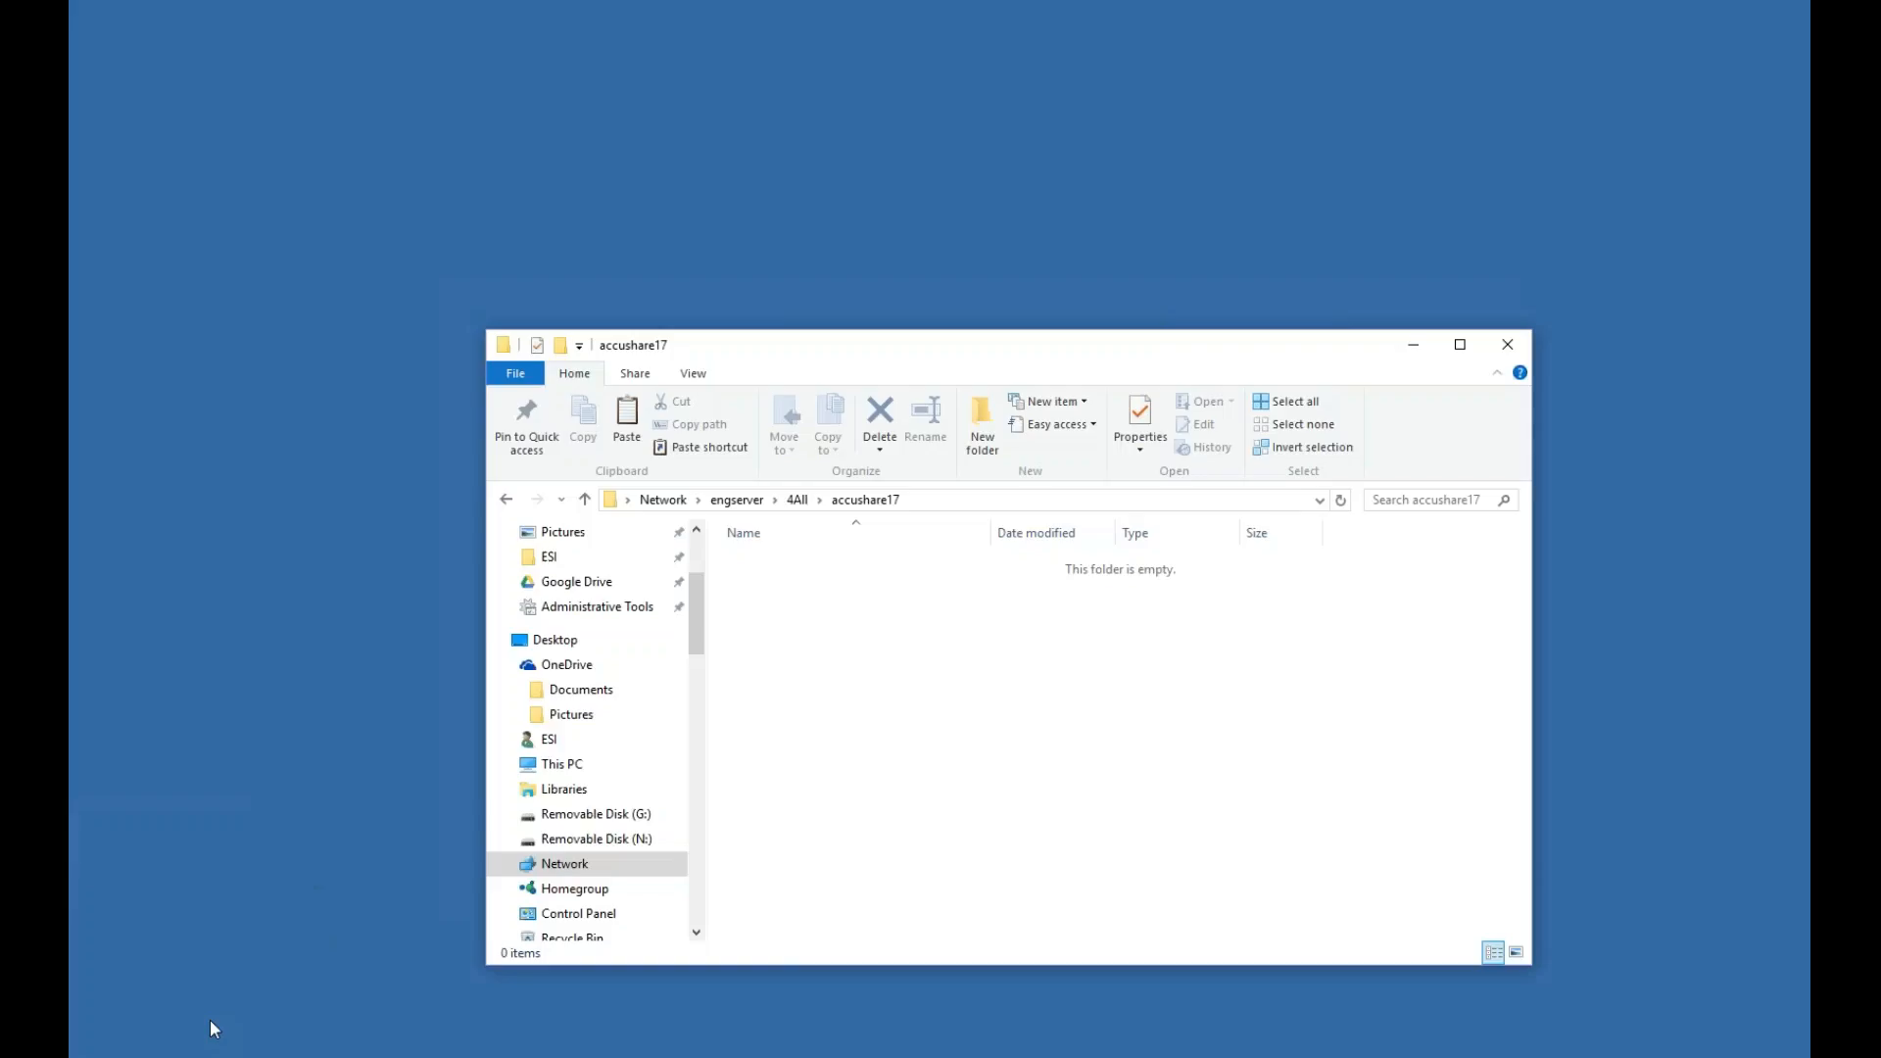
click(1012, 503)
key(End)
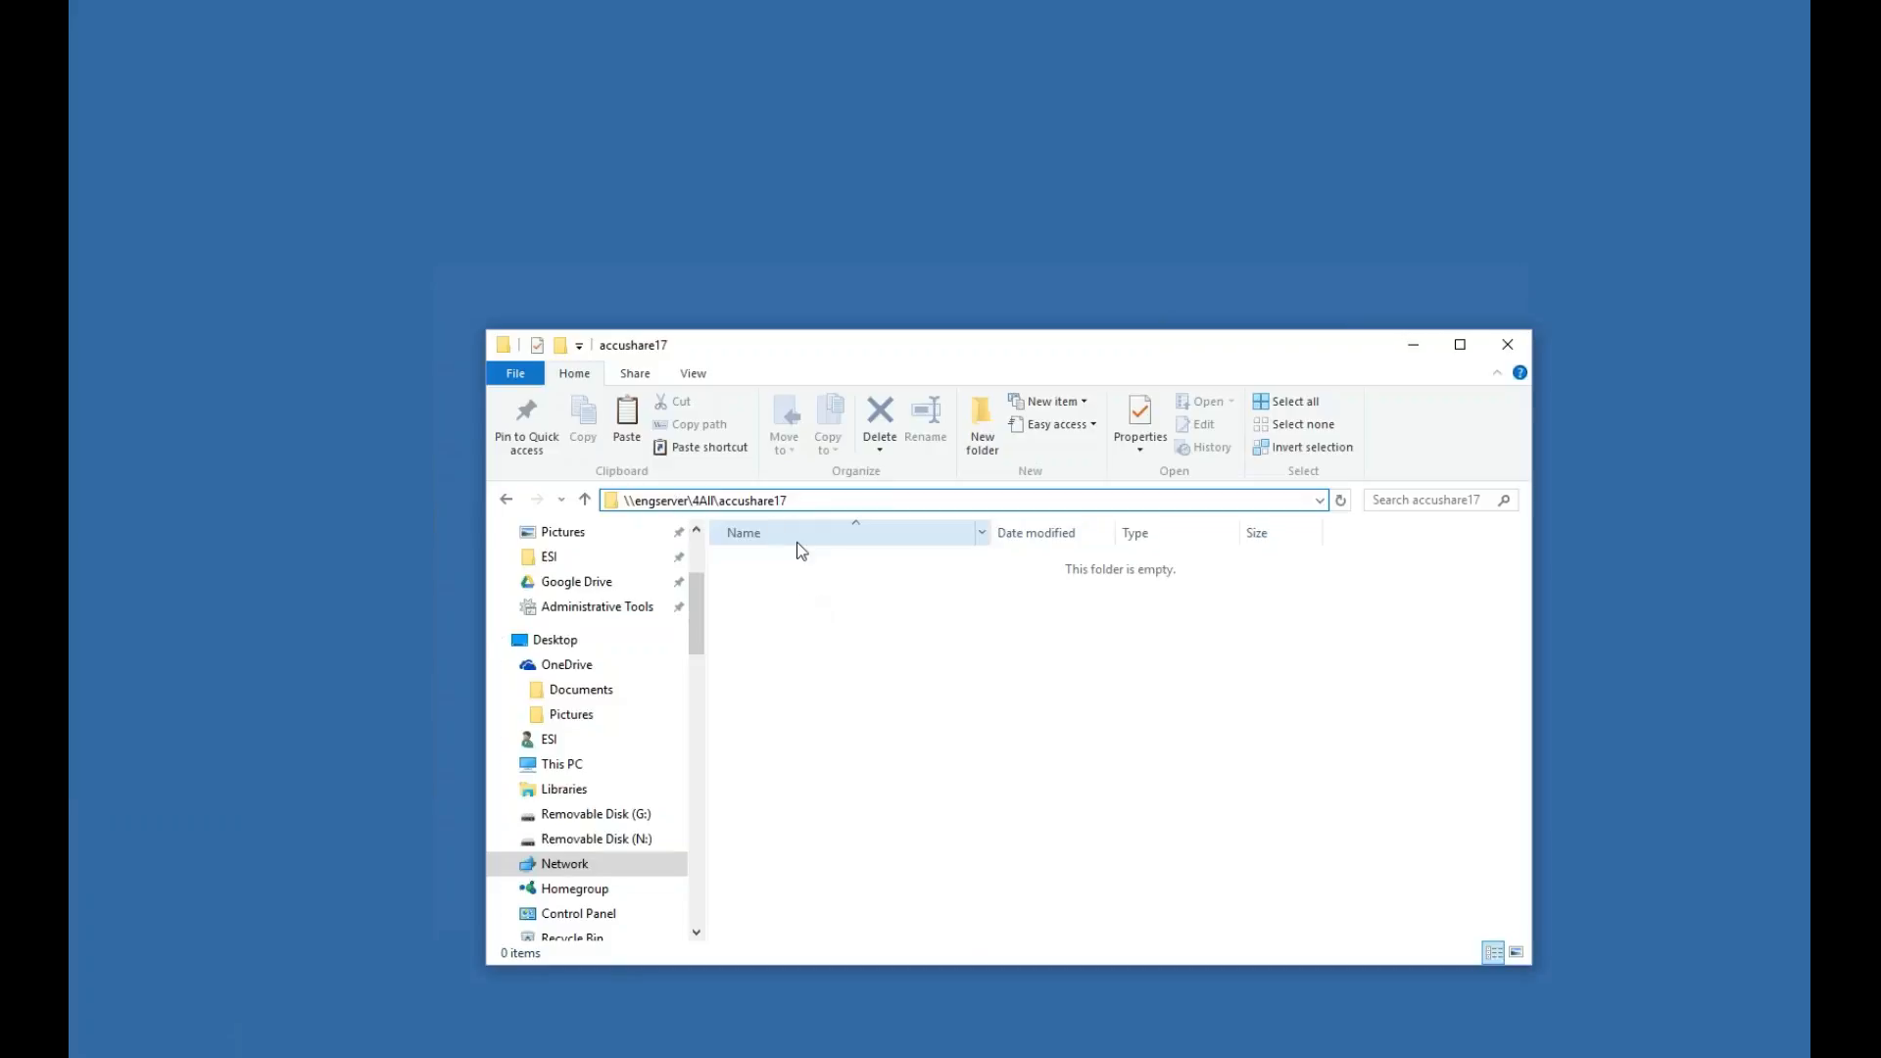
right_click(897, 661)
click(972, 800)
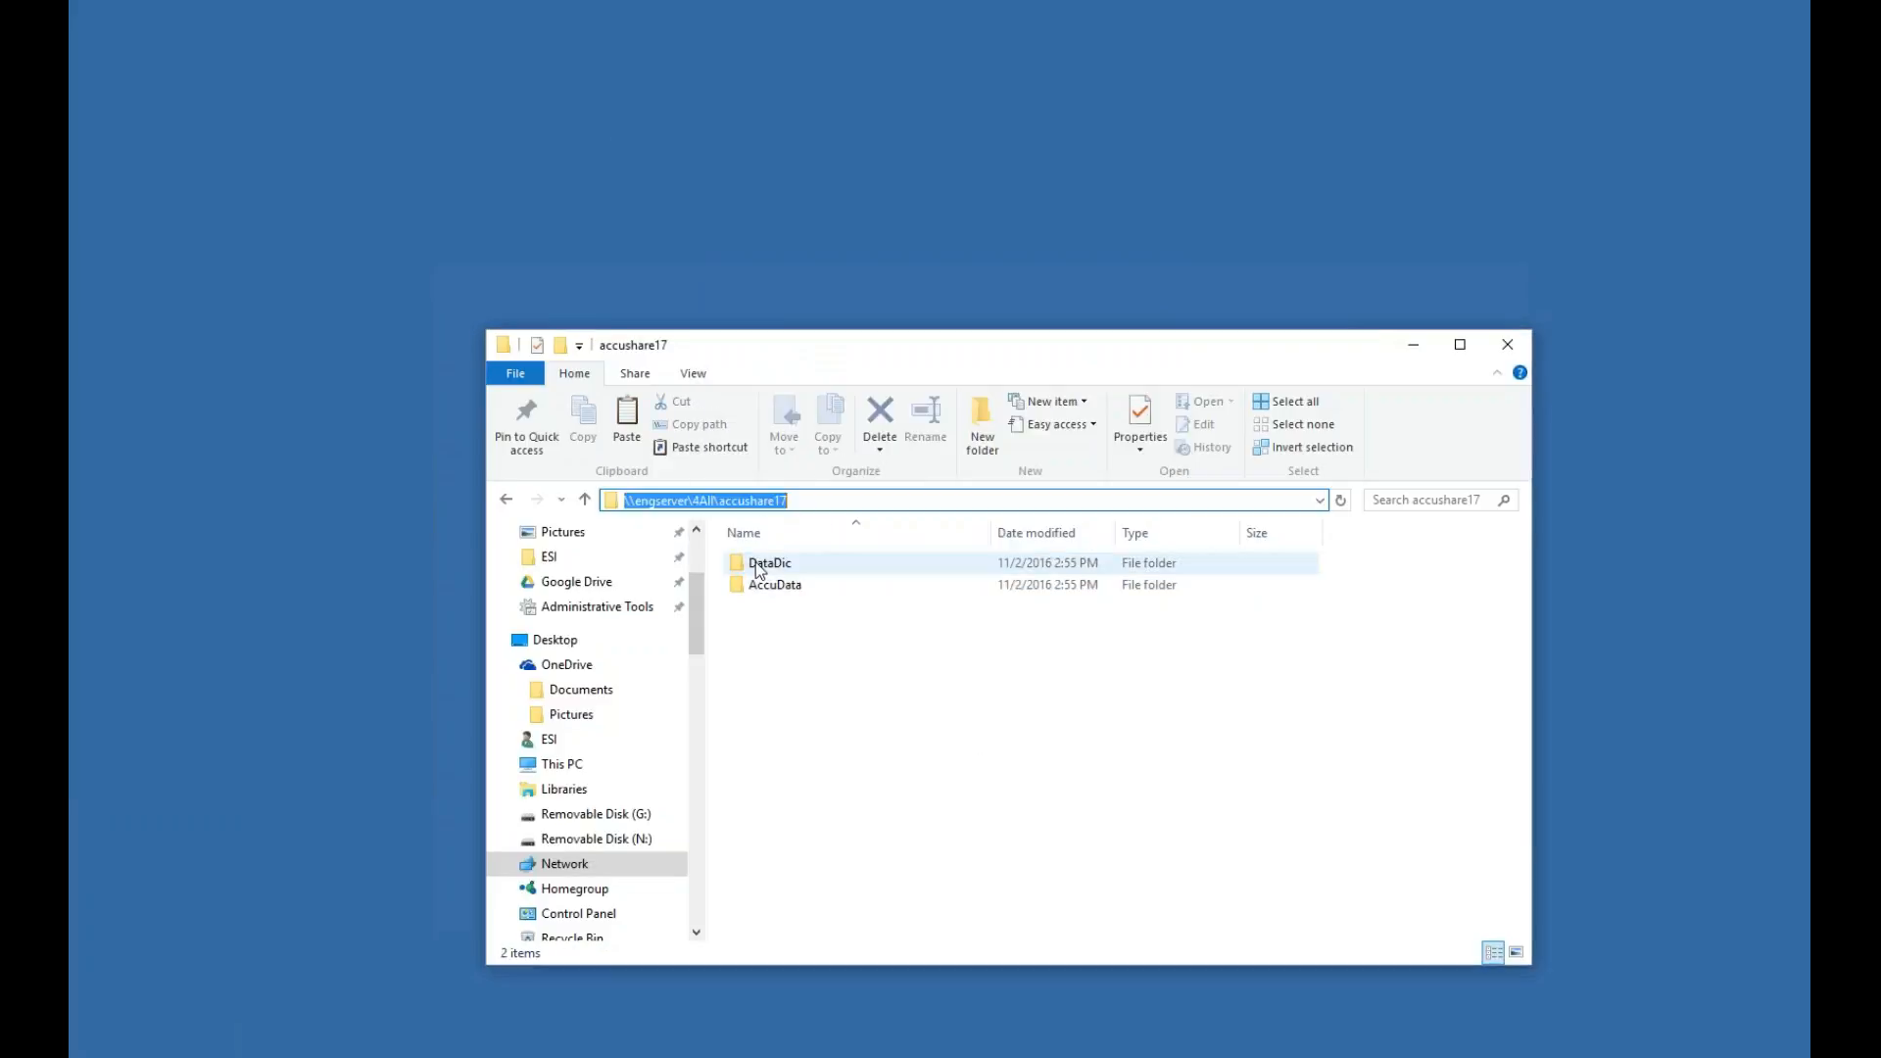
Show the full network path of the accushare17 folder
click(919, 699)
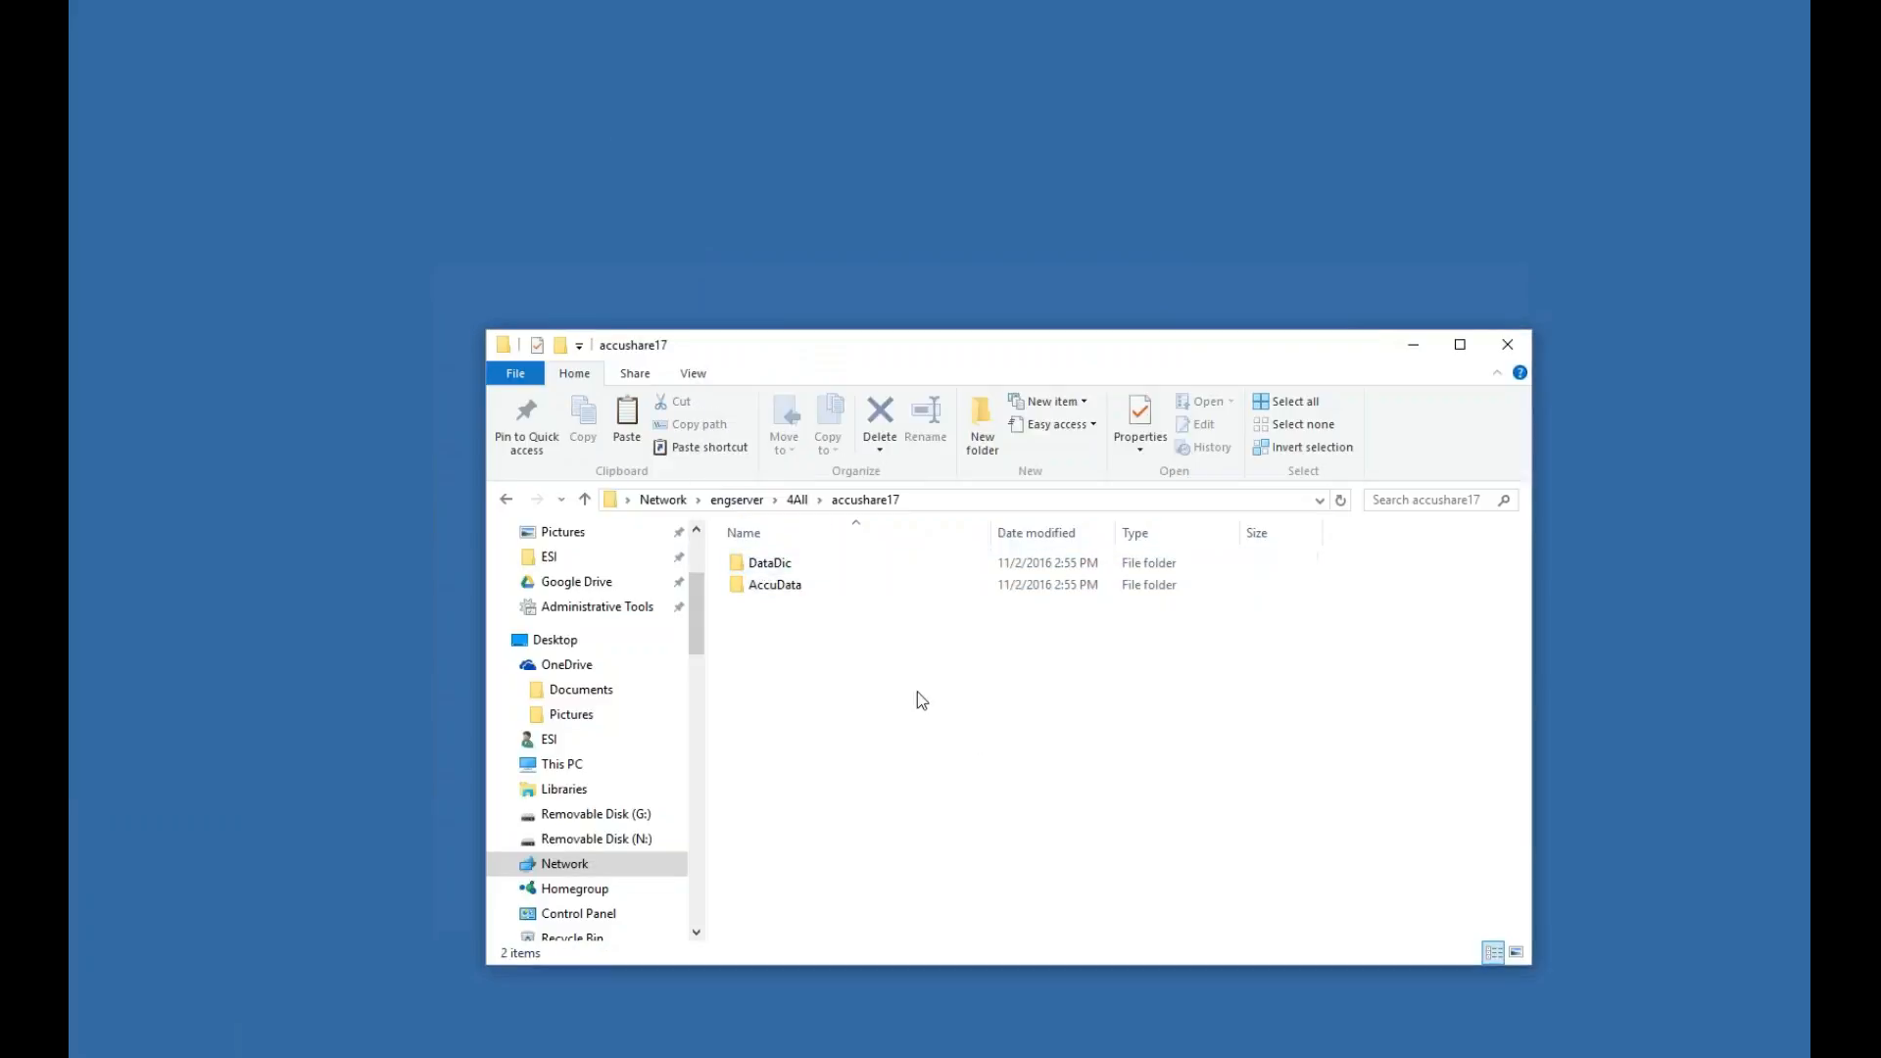
click(986, 501)
click(985, 502)
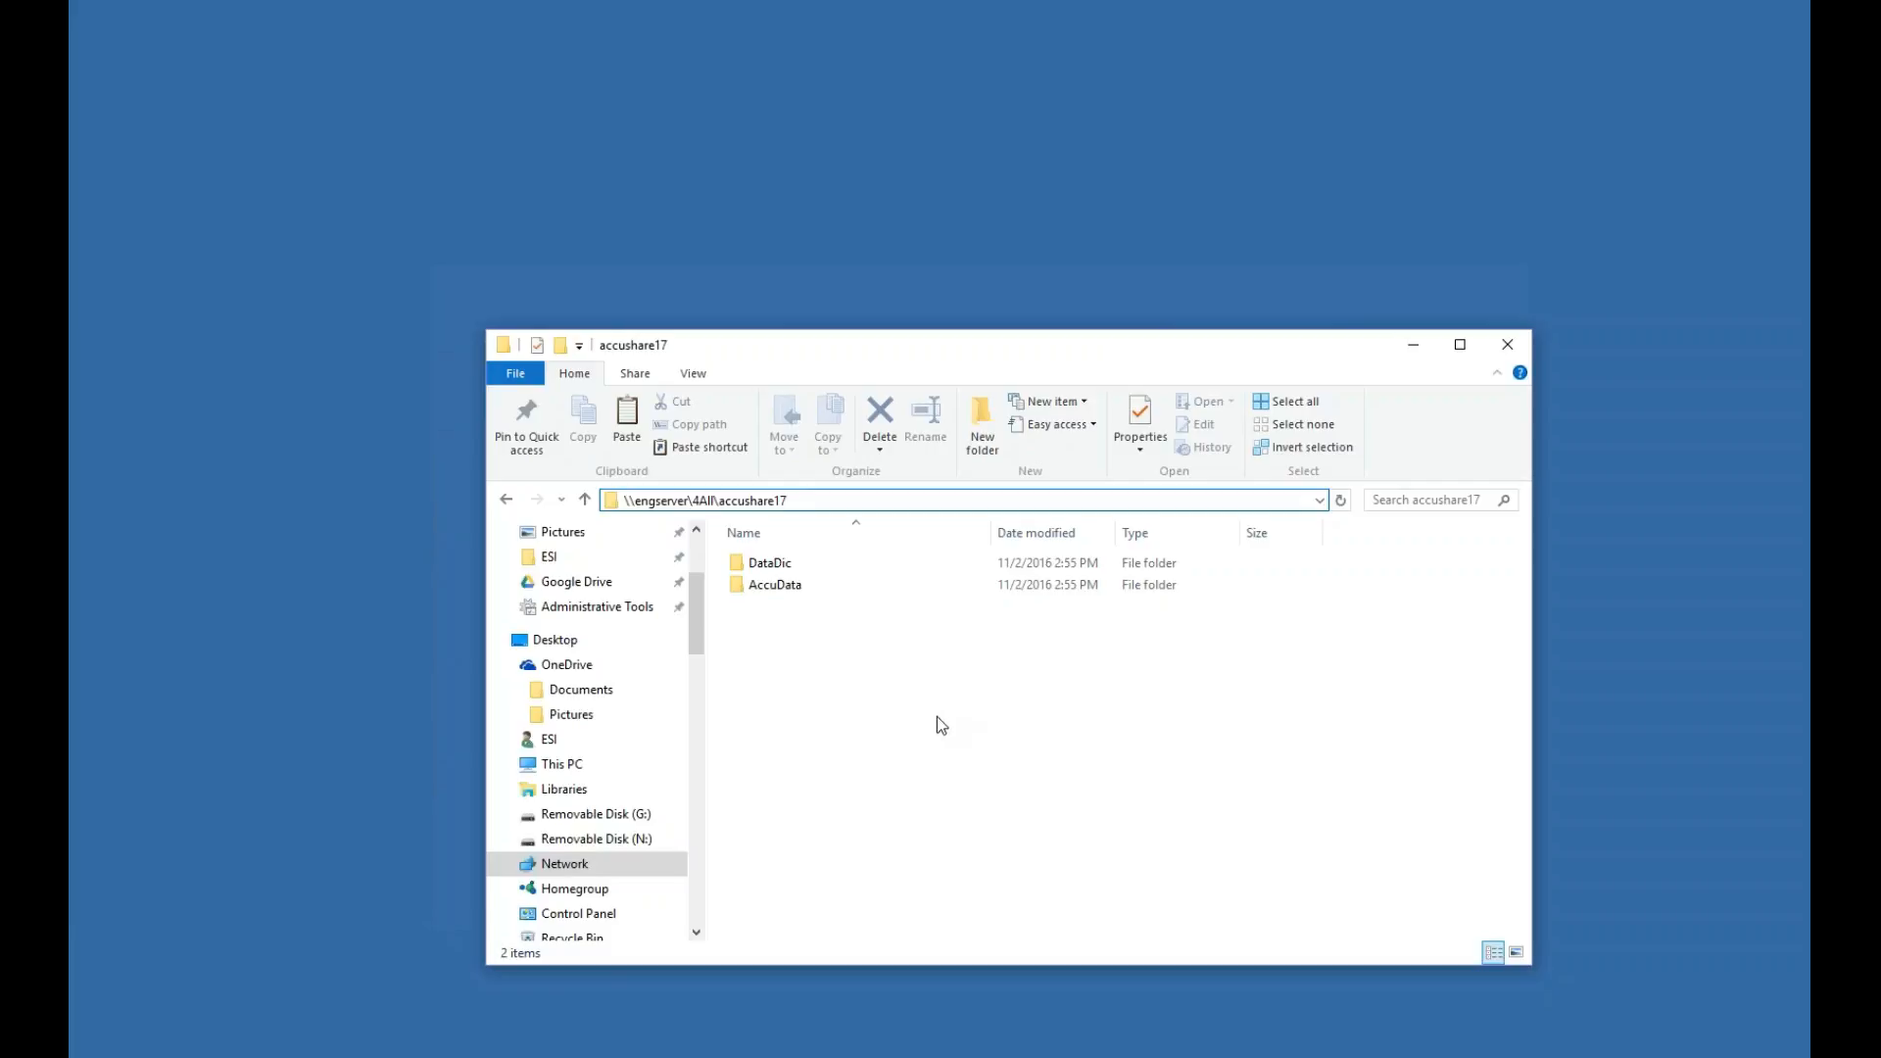
Open the AccuData folder in accushare17, show its full network path, and go back to accushare17 through the 4All folder
double_click(765, 588)
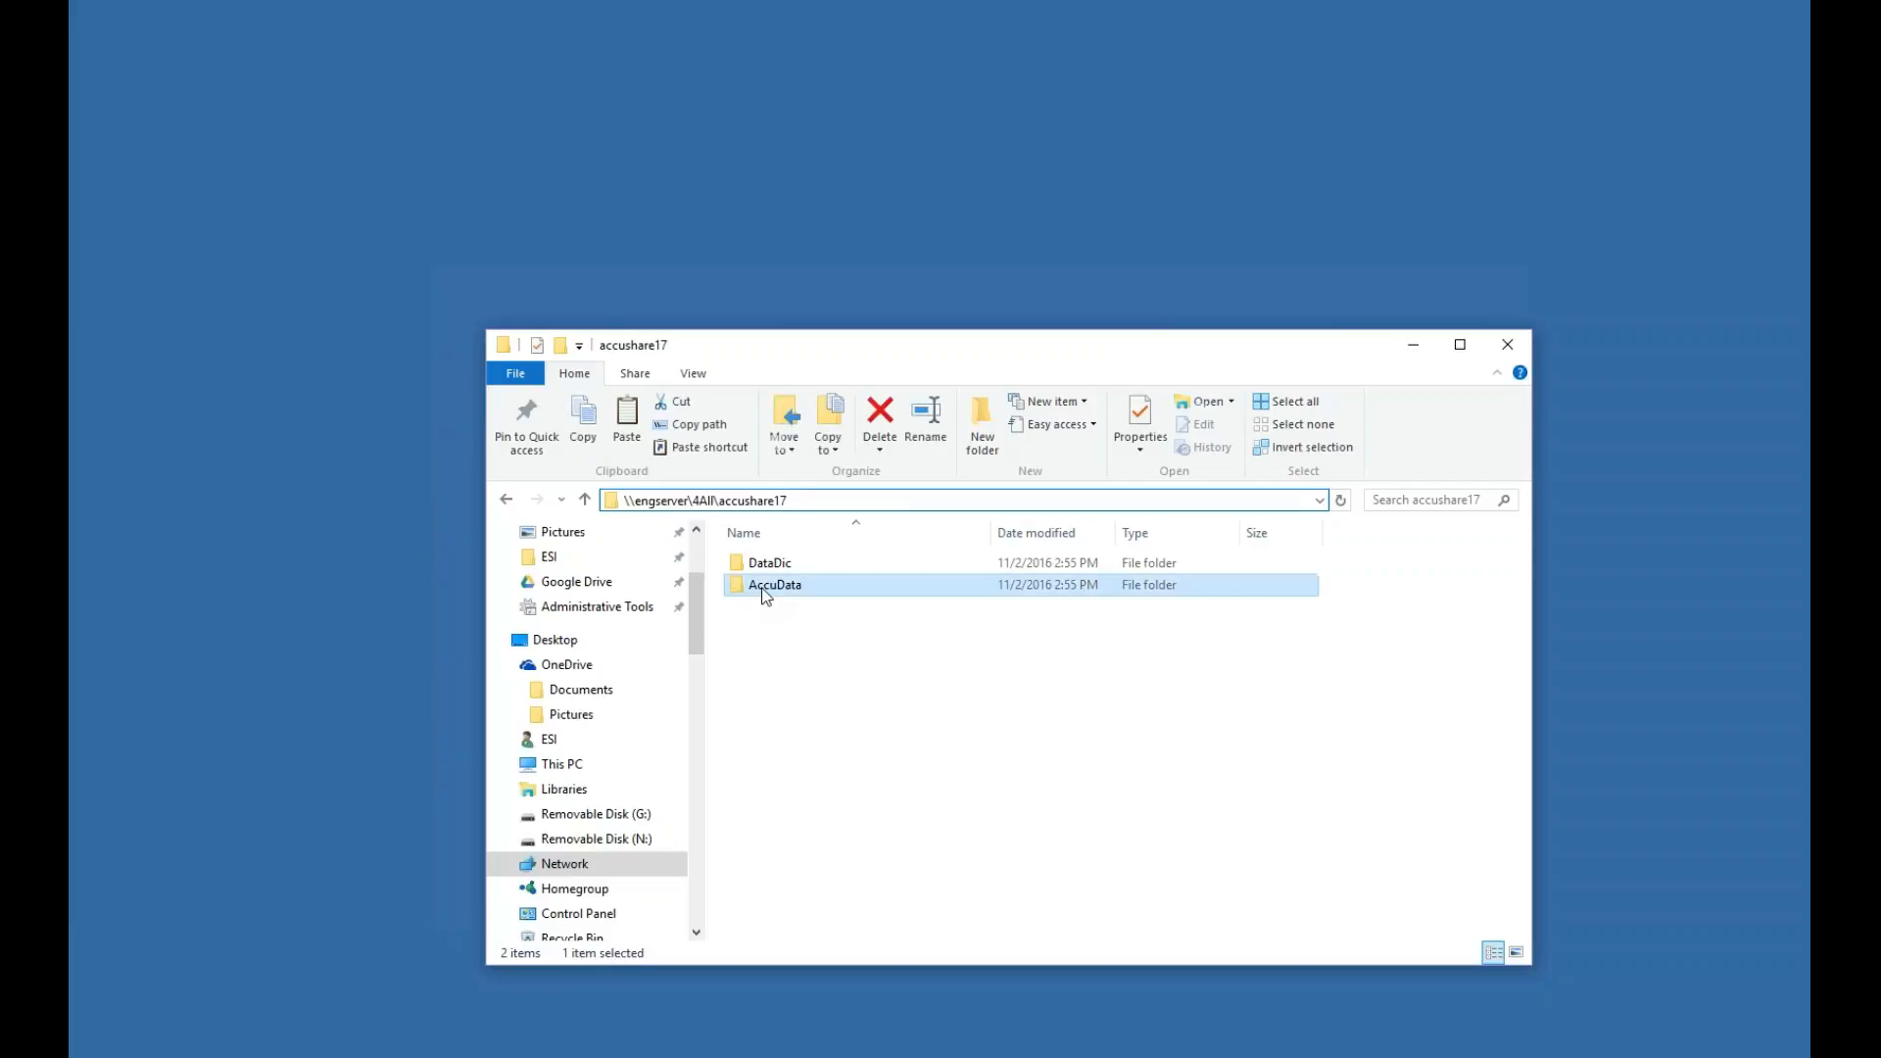
click(1063, 500)
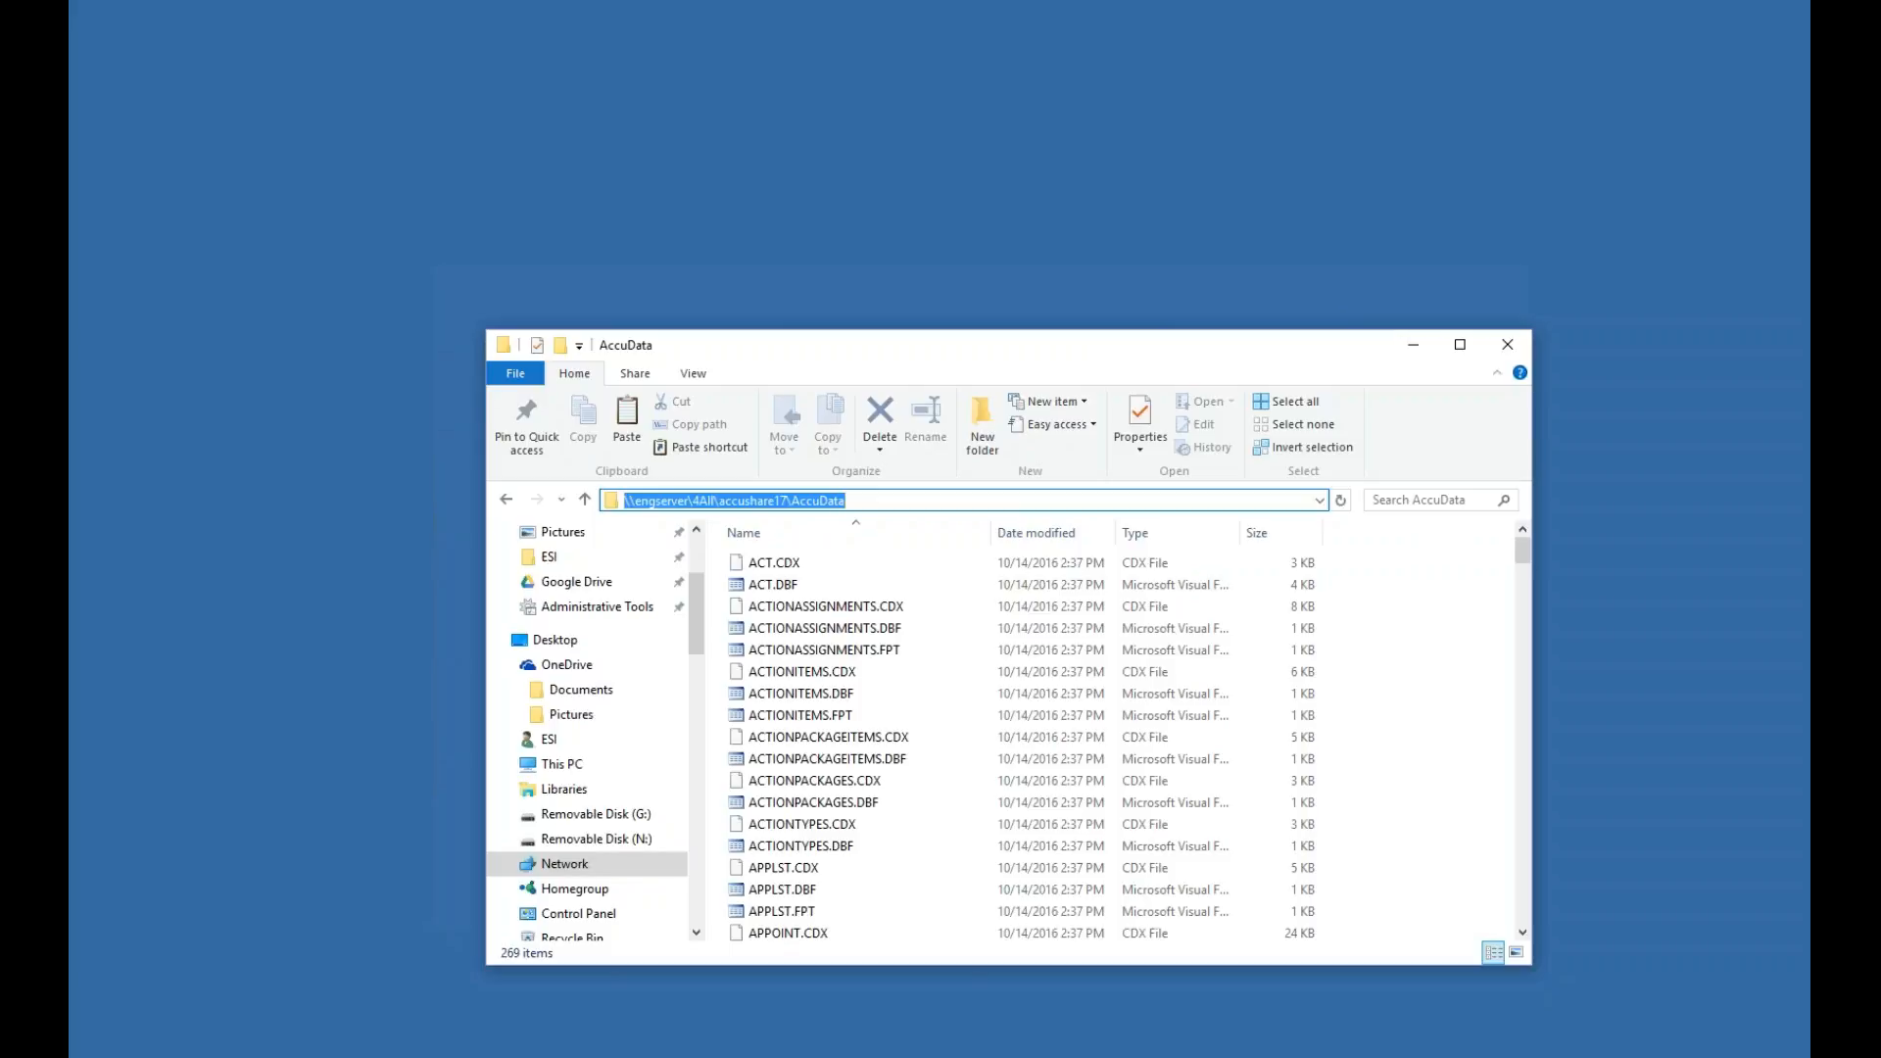
click(897, 501)
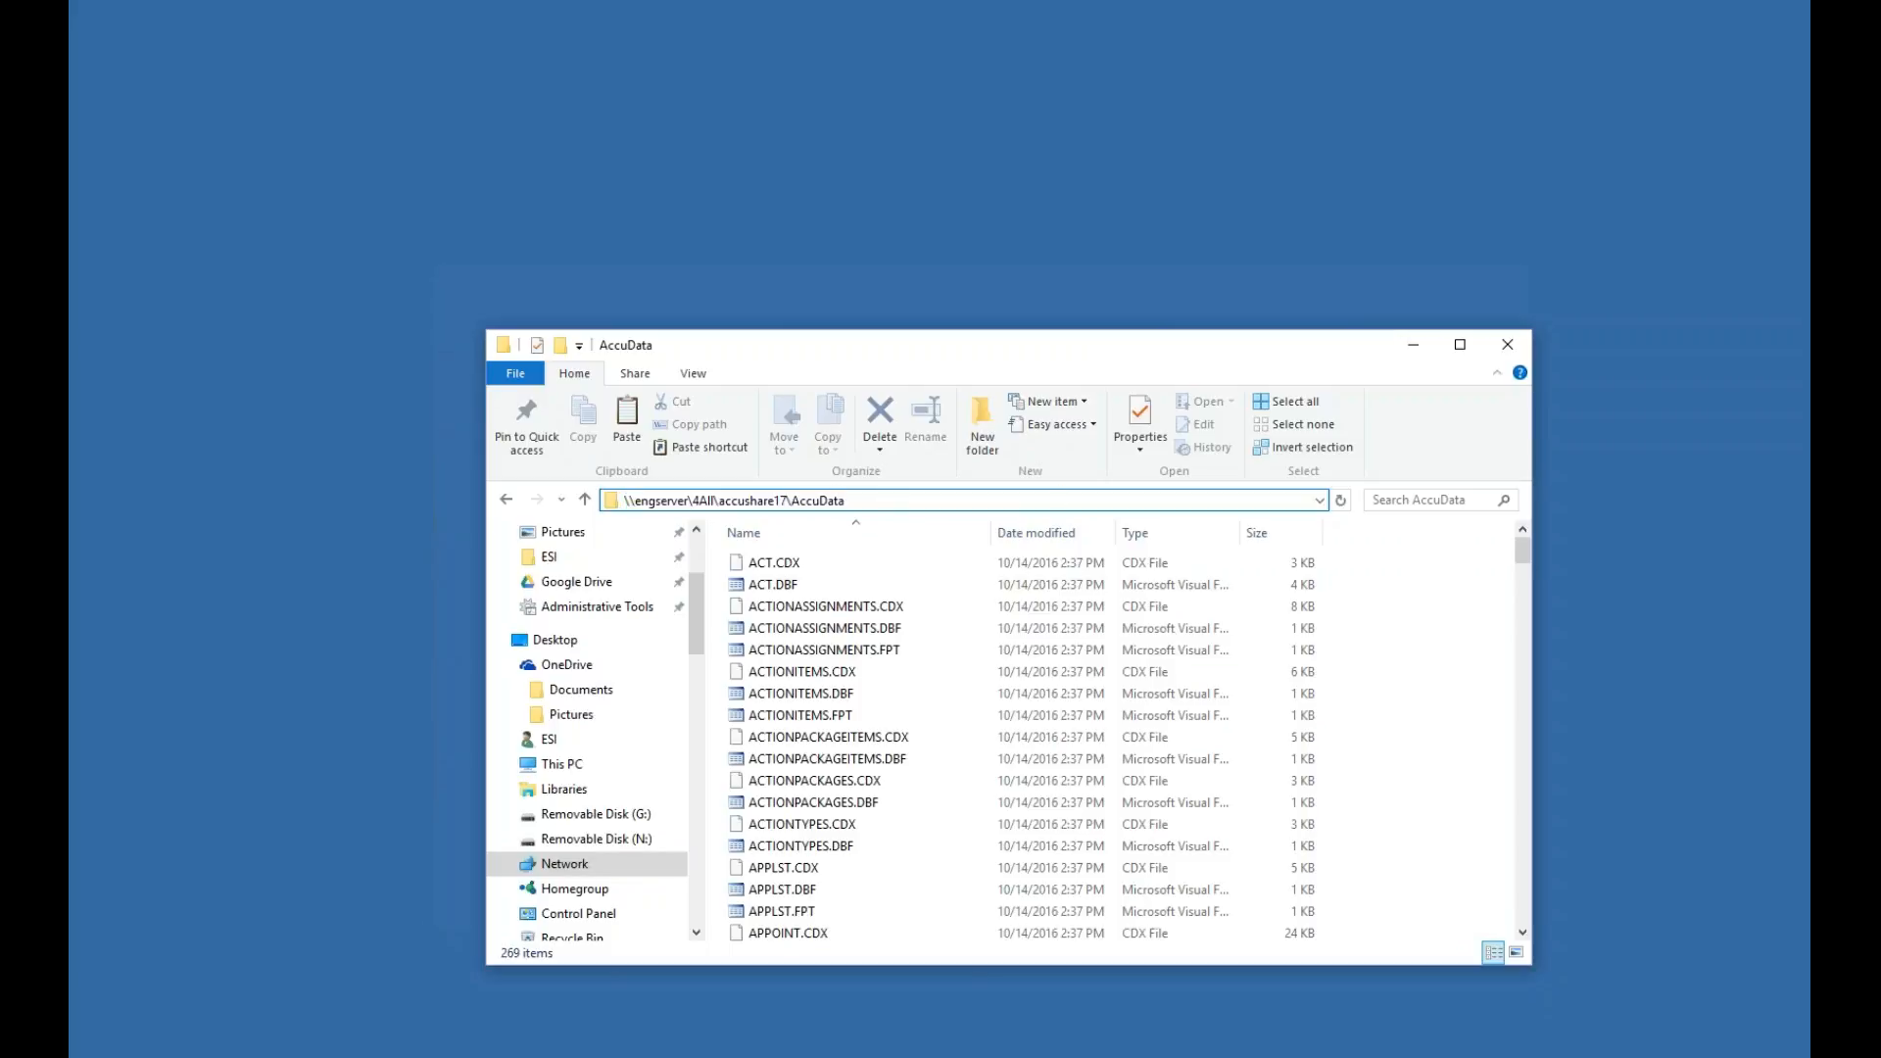
drag(719, 501, 781, 500)
click(1410, 650)
click(865, 499)
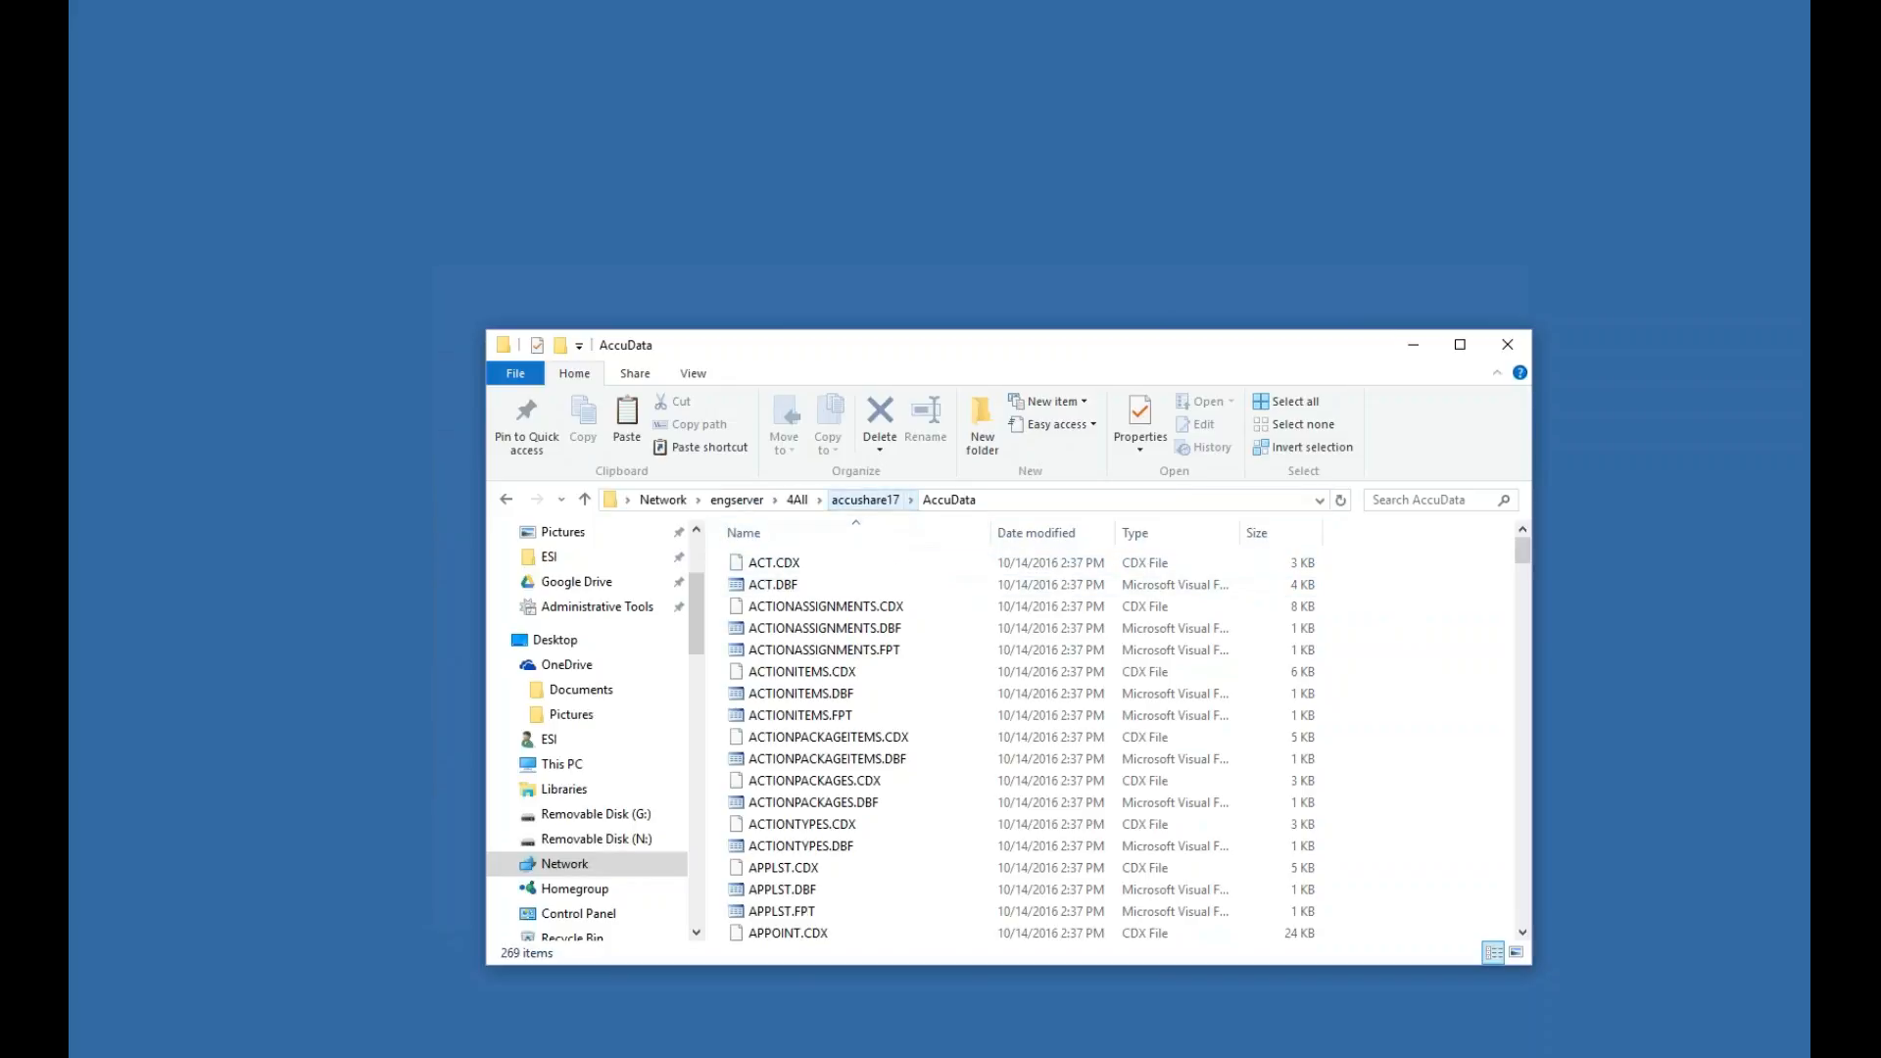
click(805, 502)
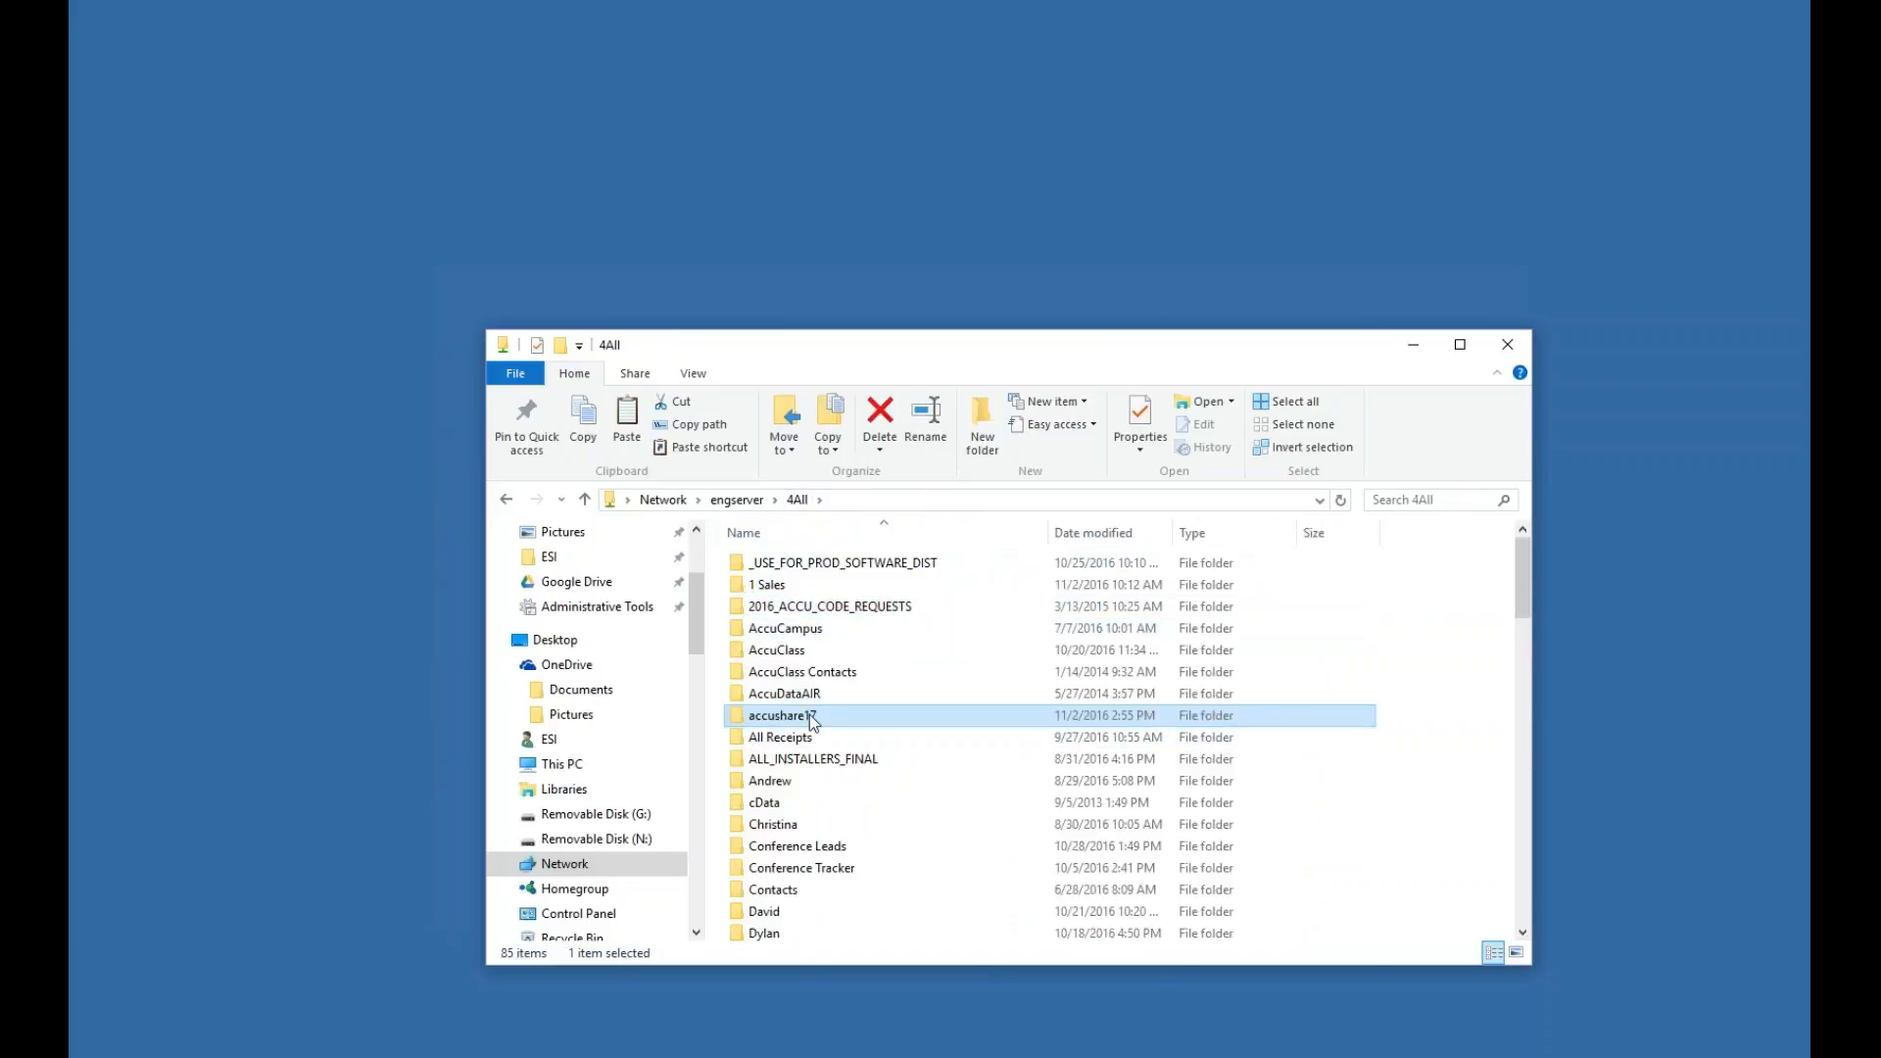
double_click(763, 726)
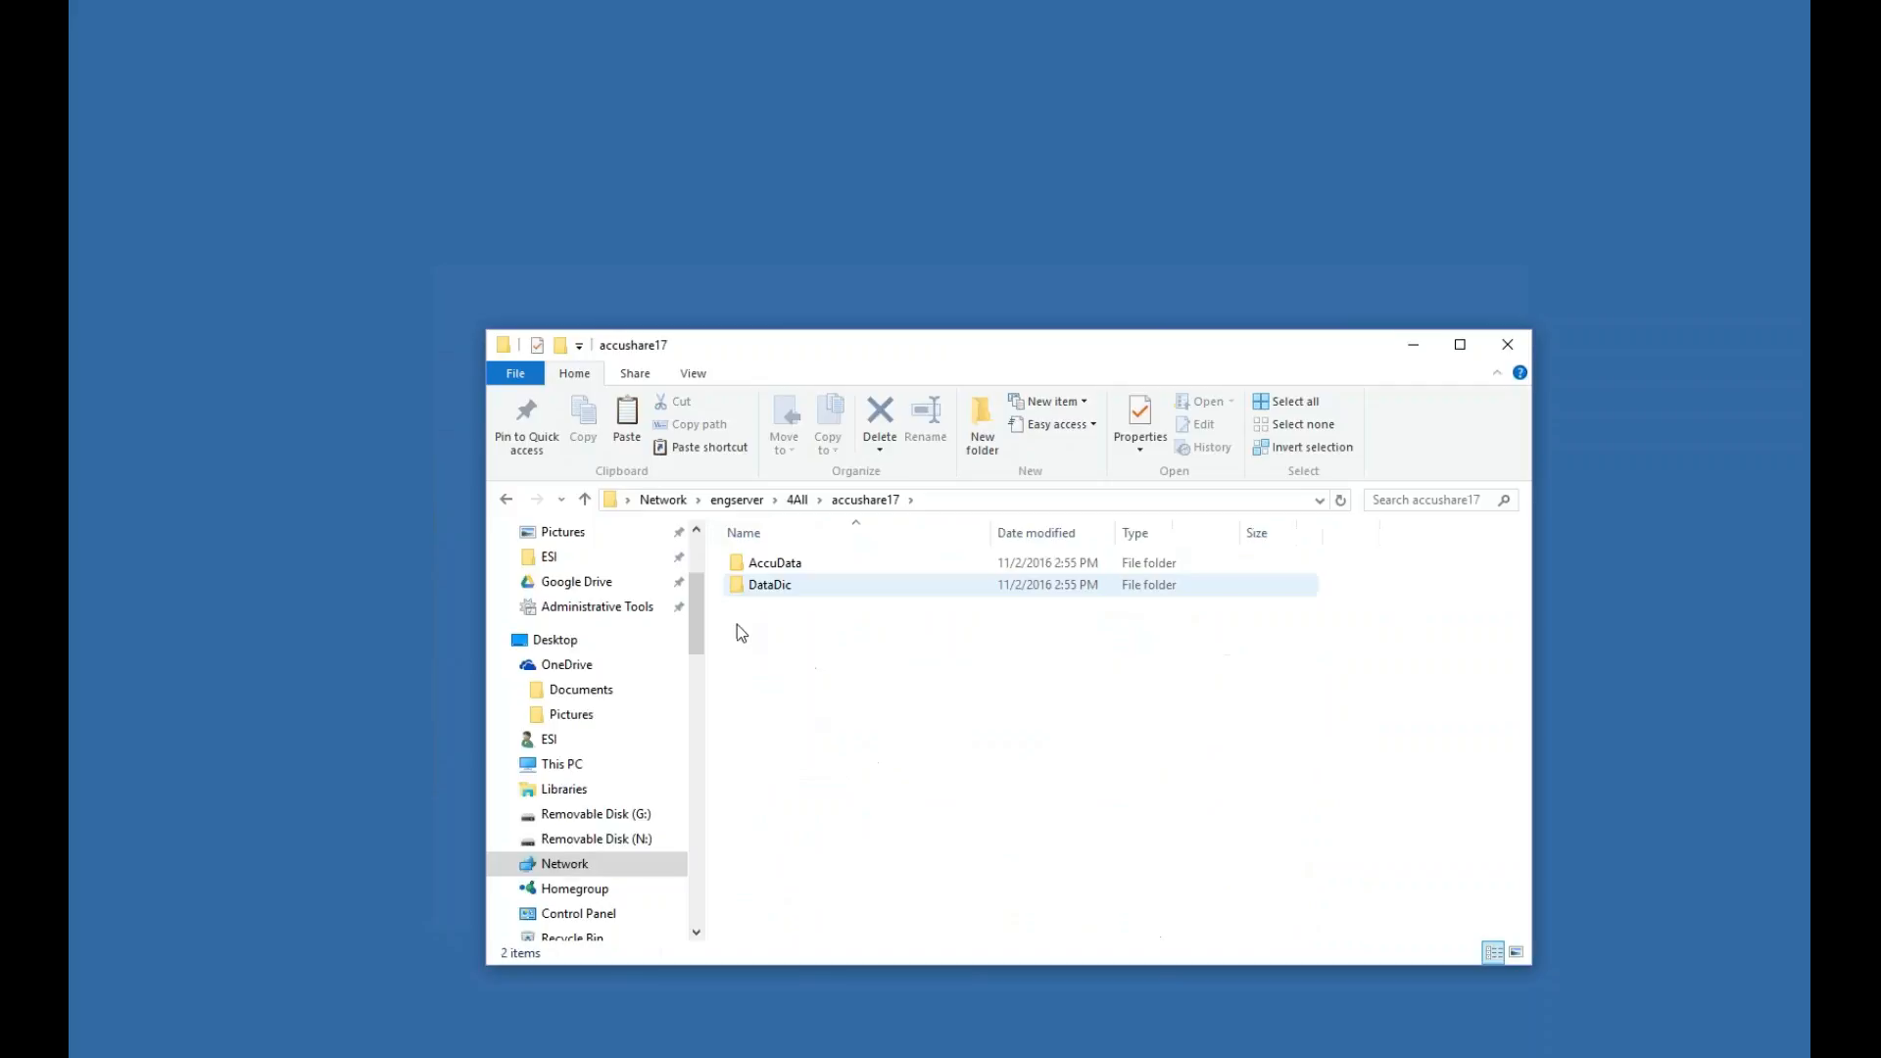
Copy the full network path of the AccuData folder inside accushare17, and close that window
click(768, 567)
click(1084, 501)
key(ctrl+c)
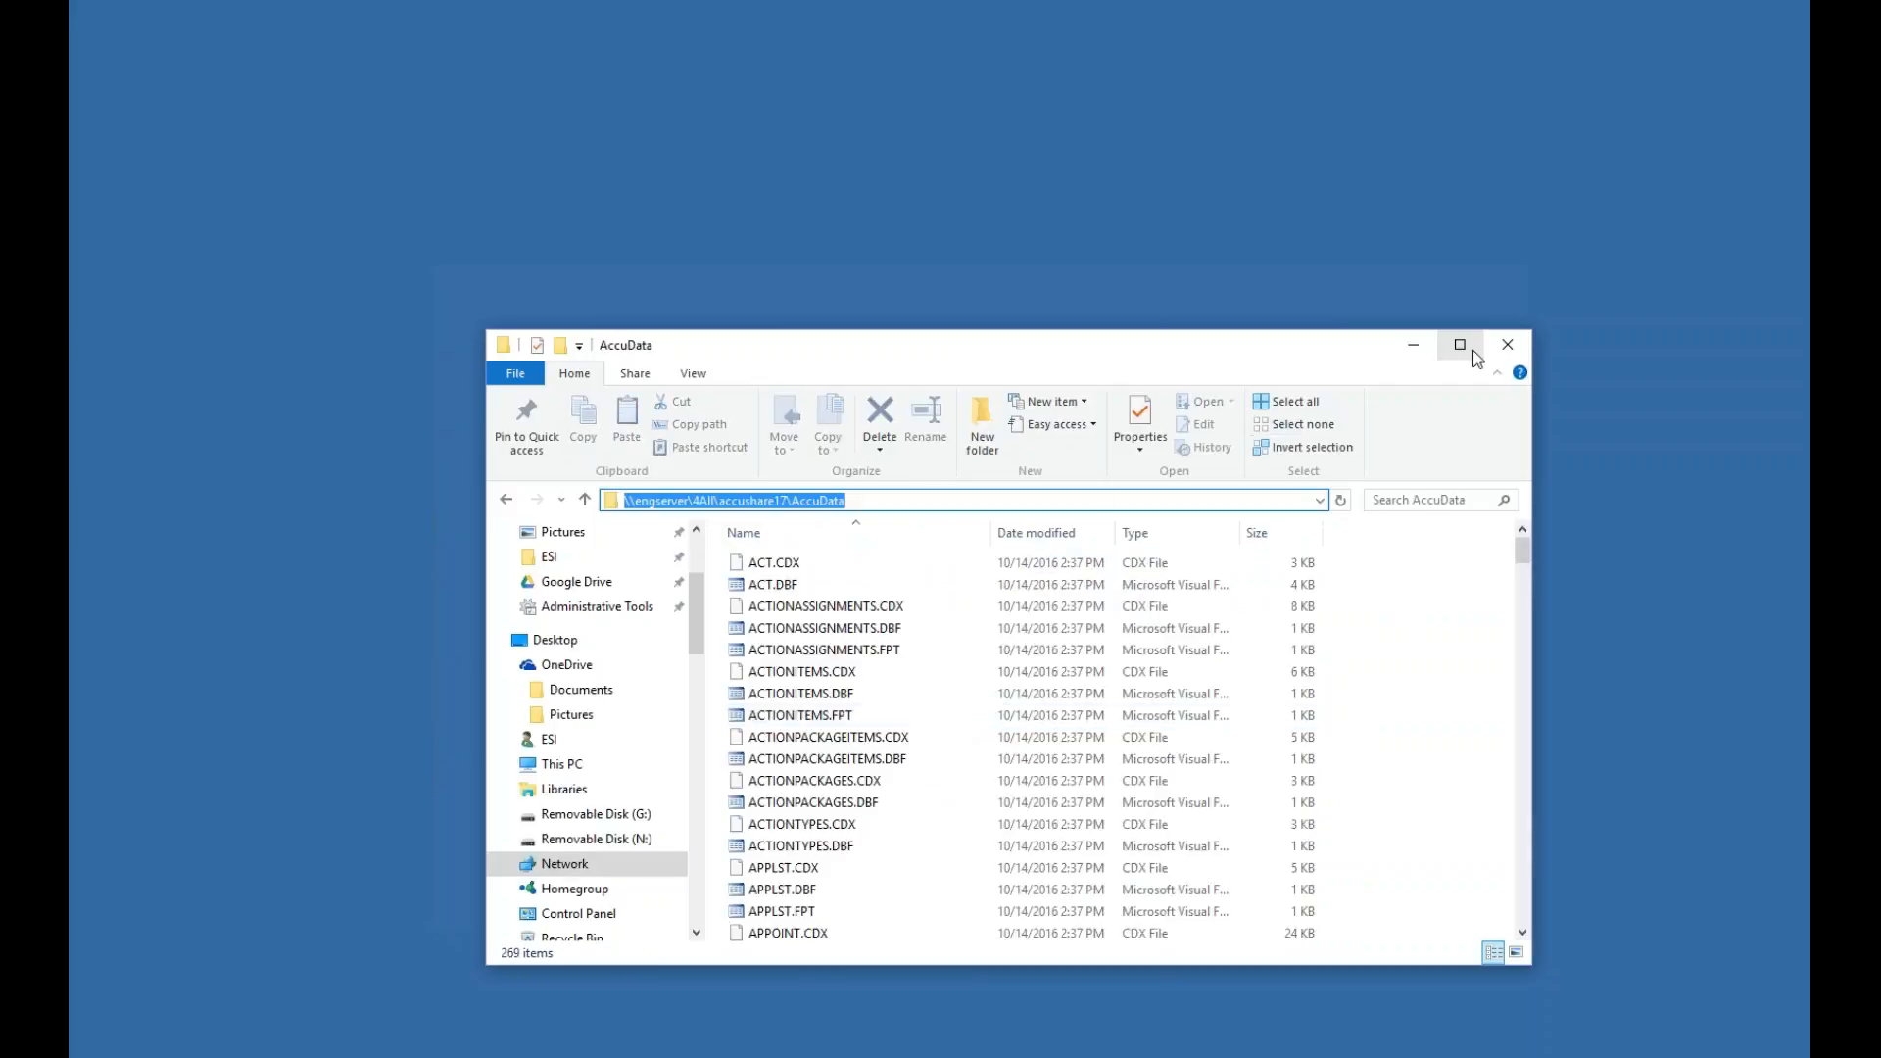
click(1506, 354)
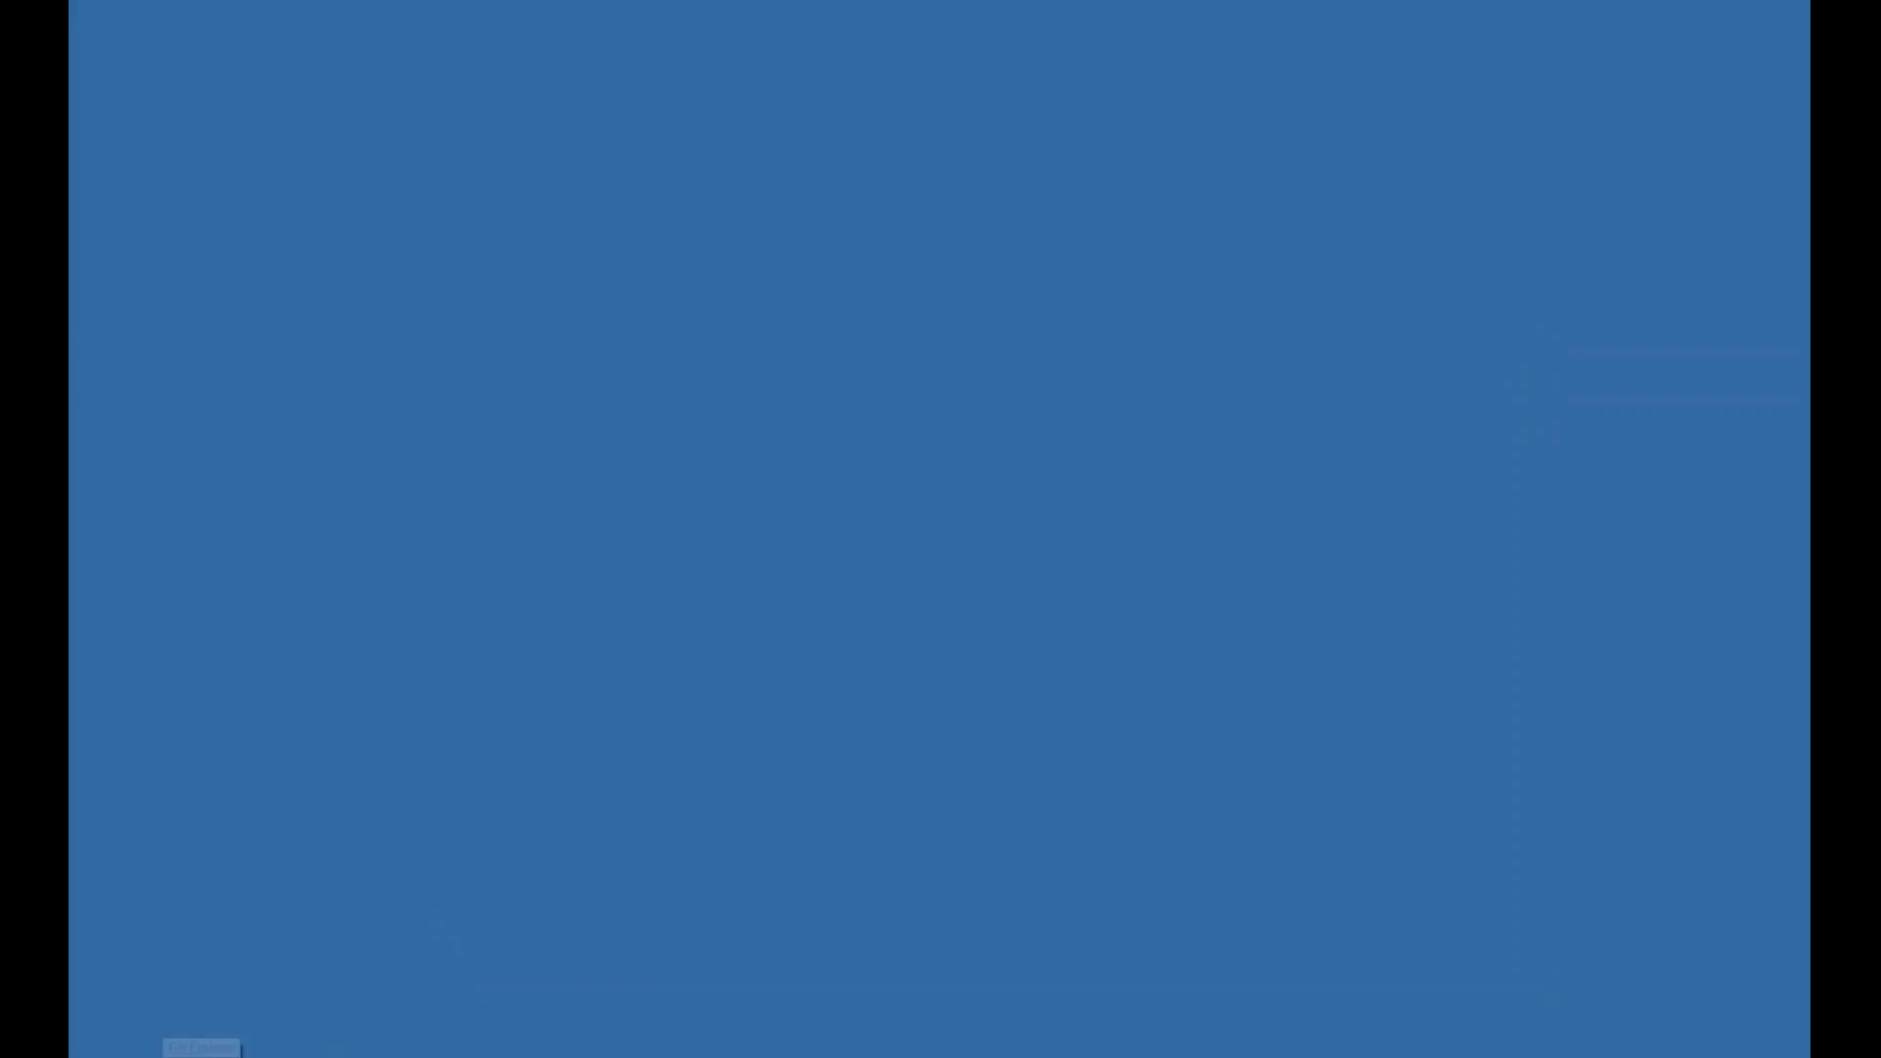
Open File Explorer and go to the folder C:\Program Files (x86)\Accu2017
right_click(201, 1050)
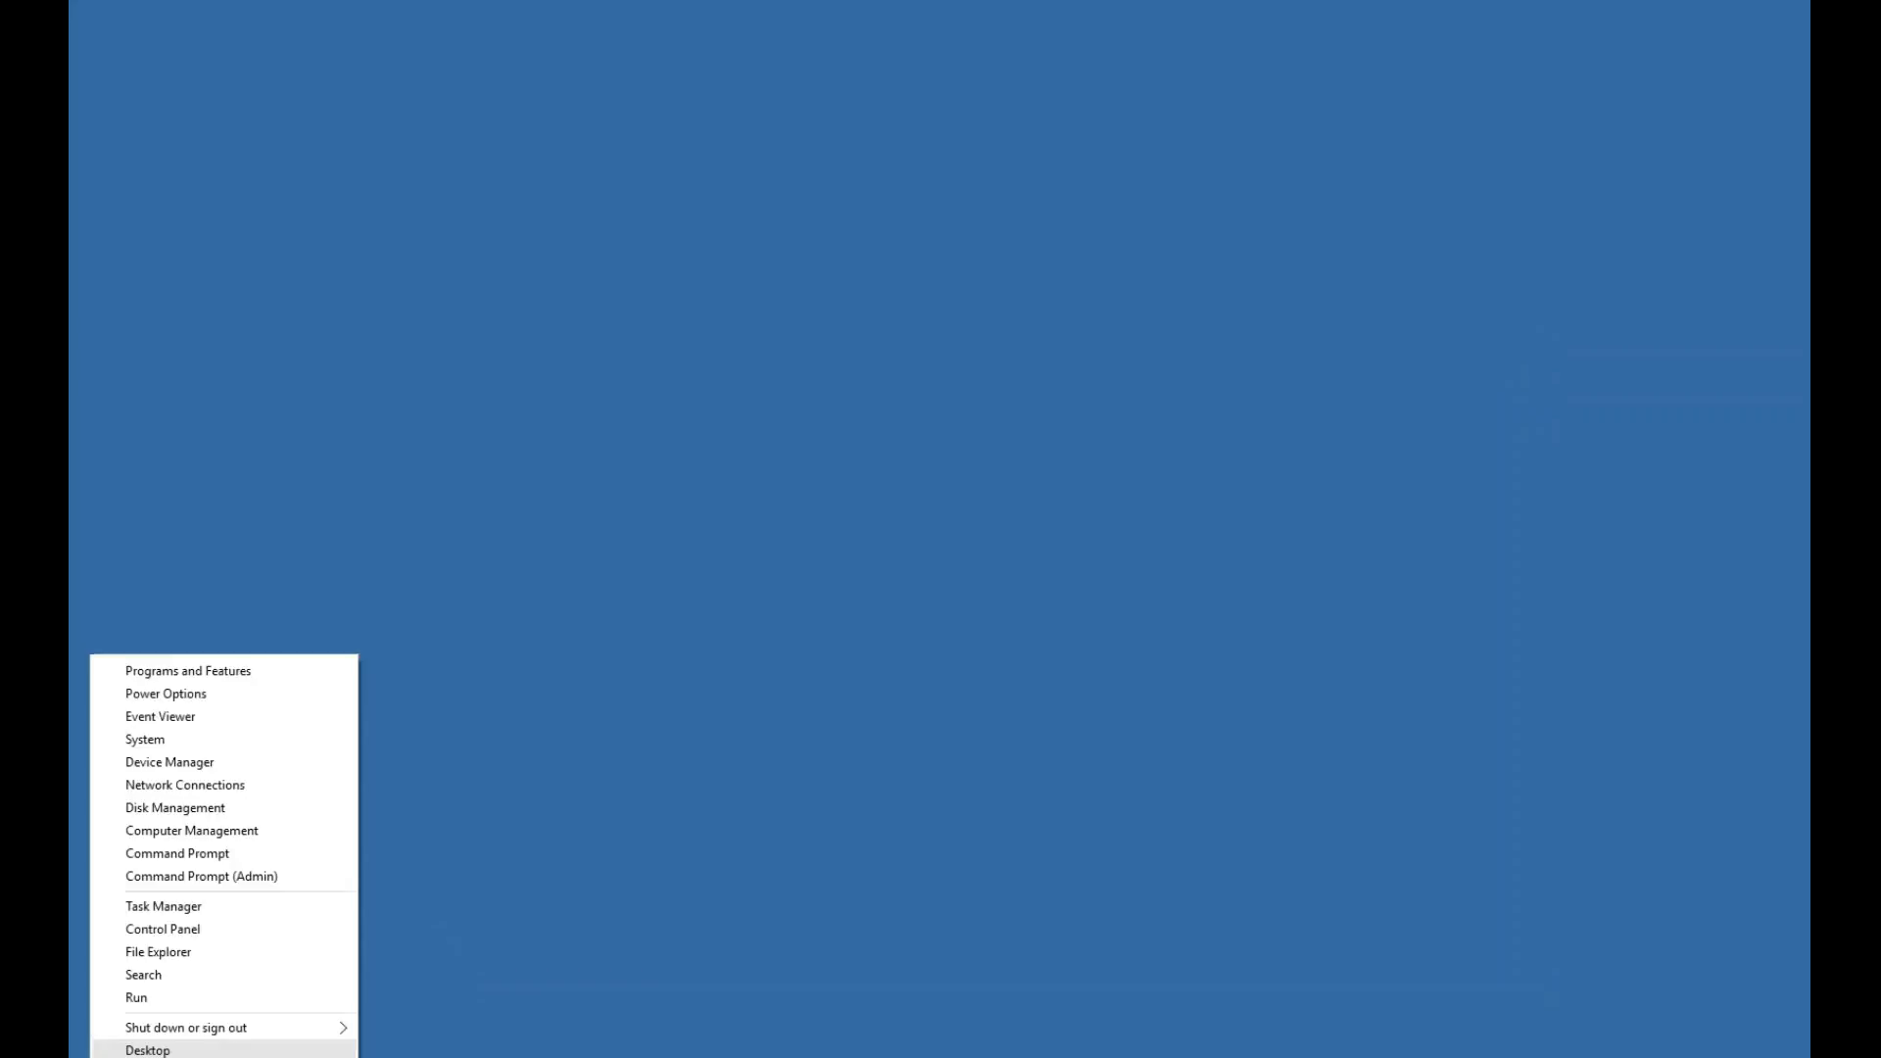
click(204, 955)
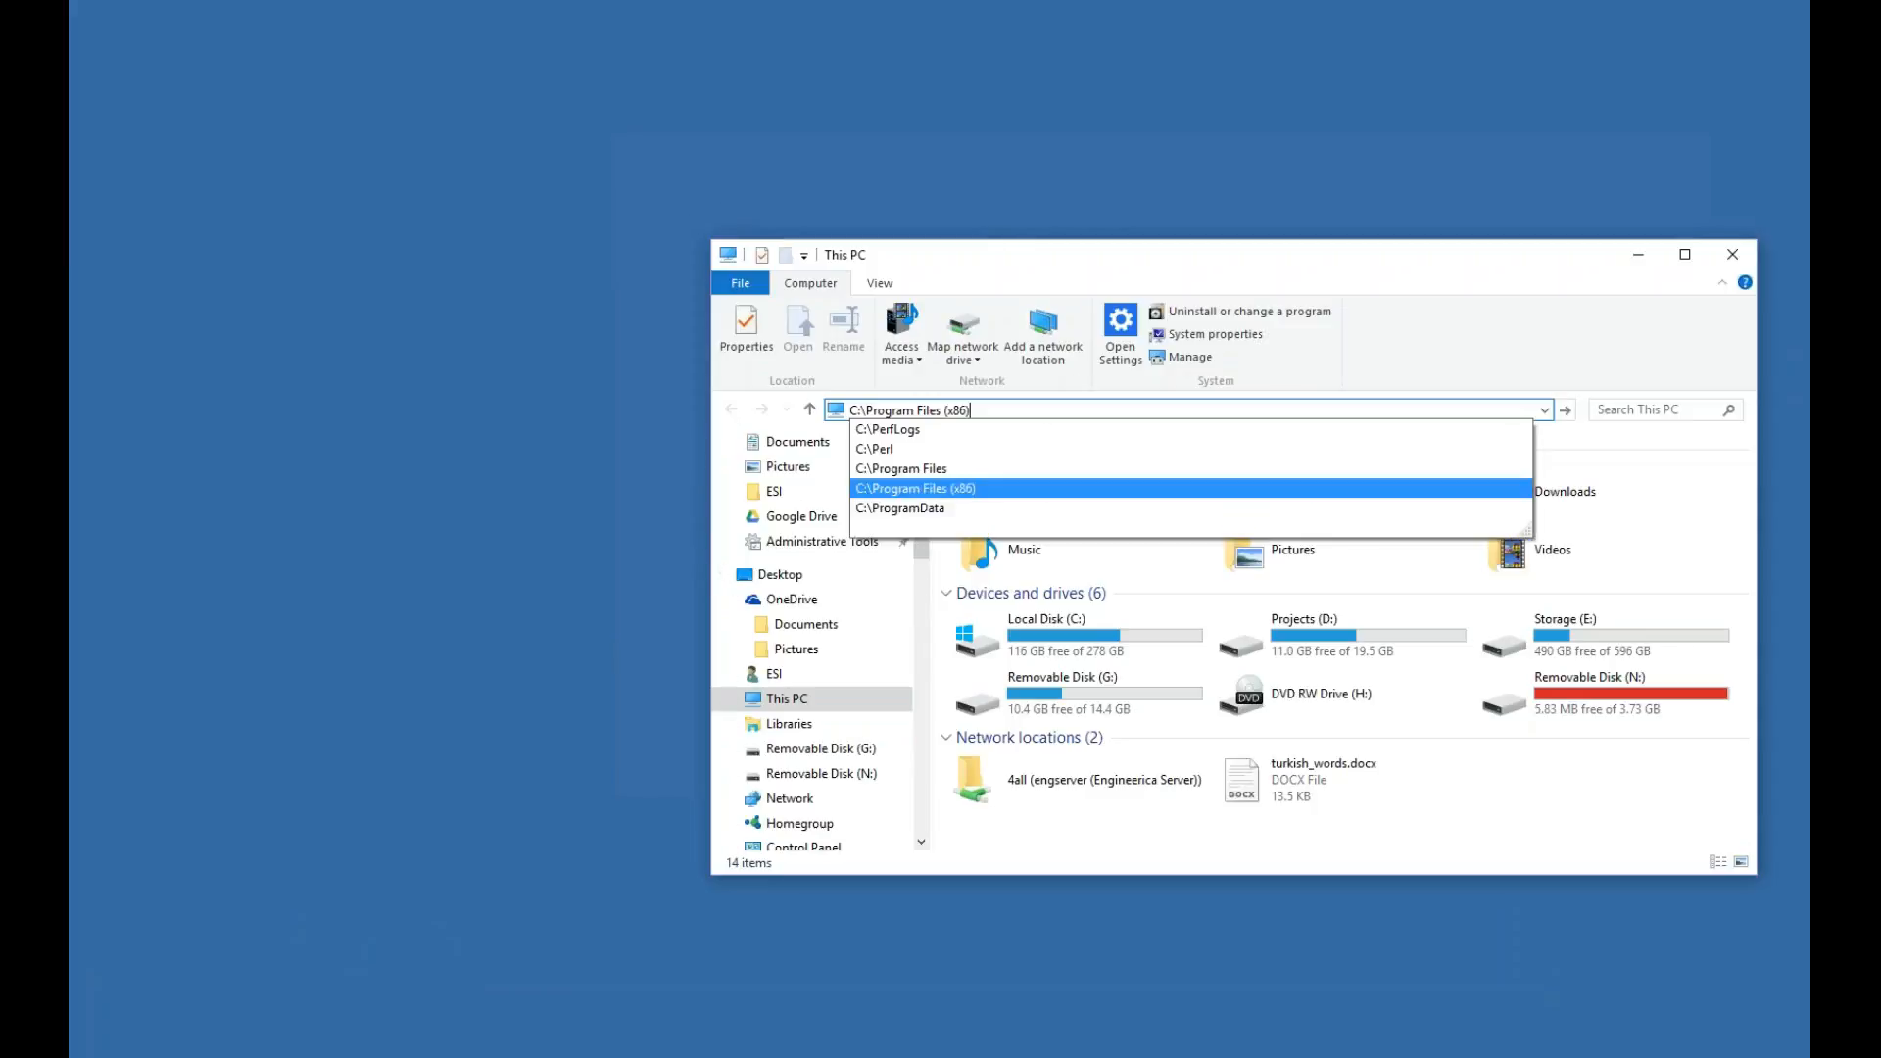
text(\a)
key(Down)
key(Down)
key(Down)
key(Down)
key(Down)
key(Down)
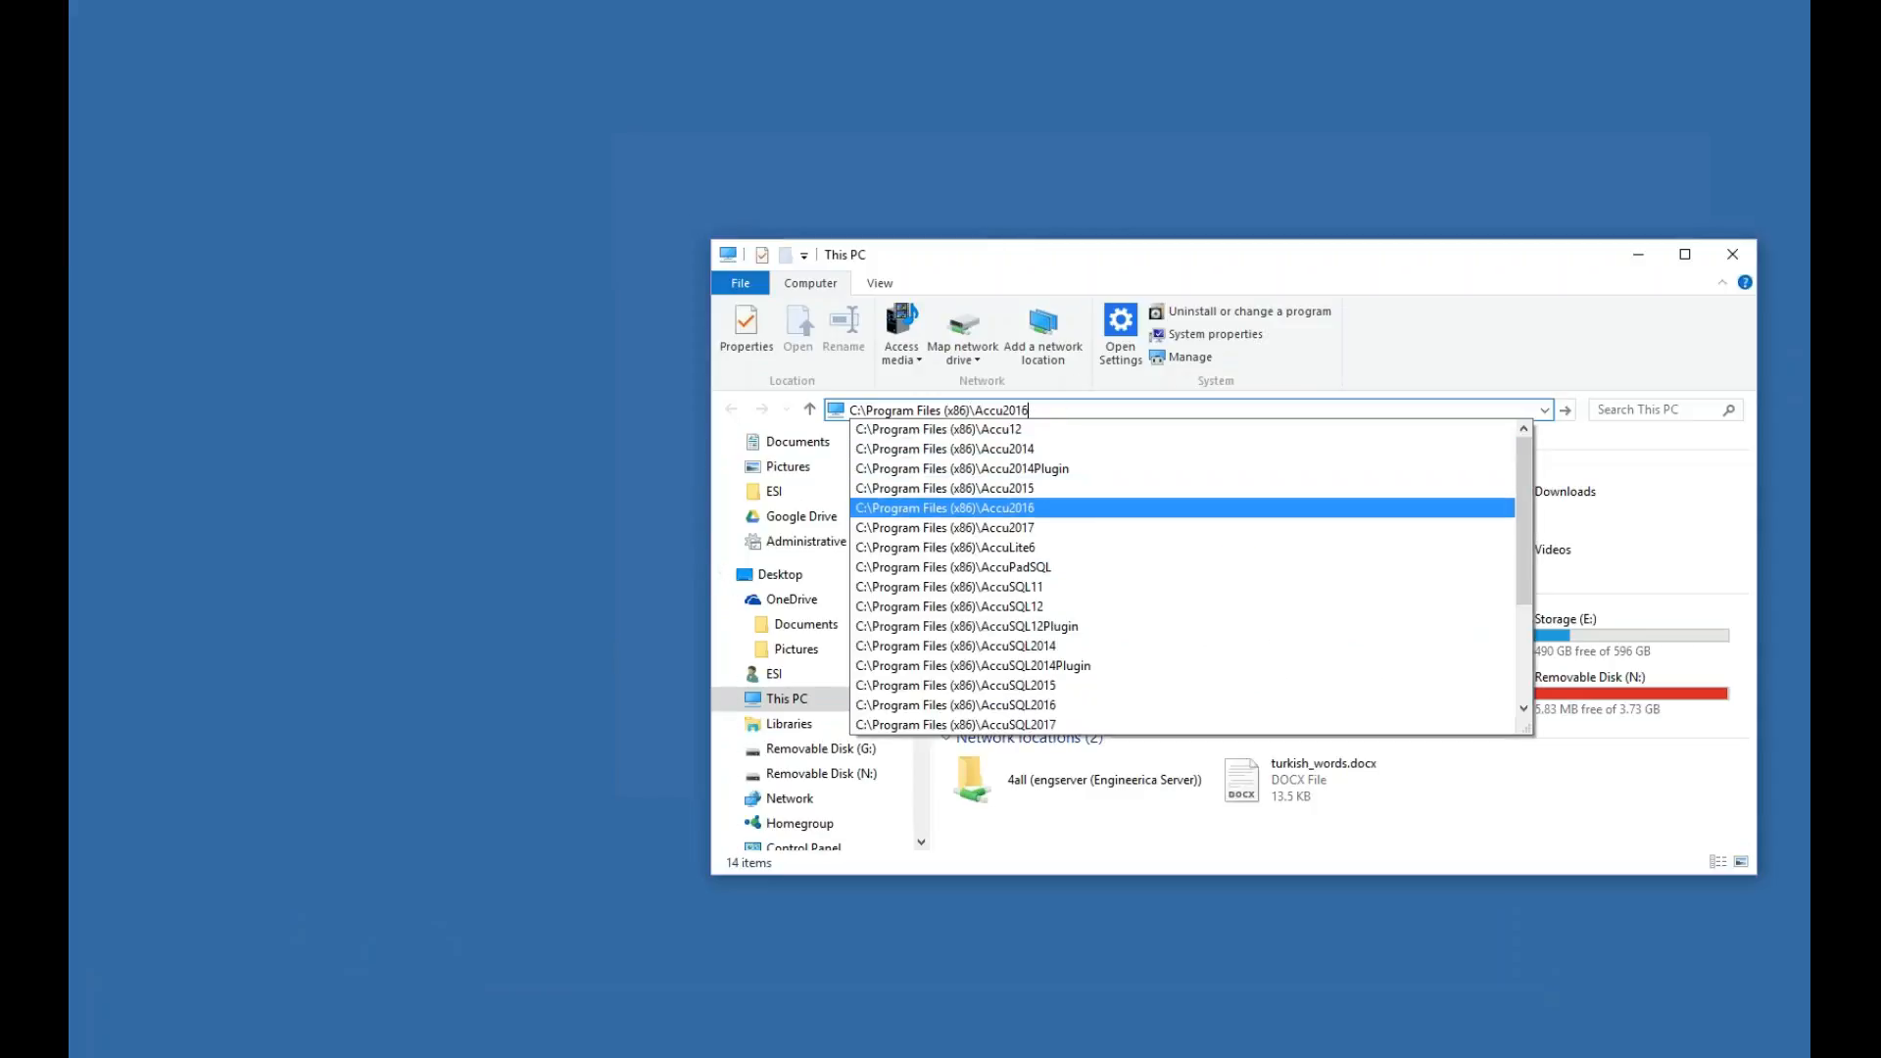
key(Return)
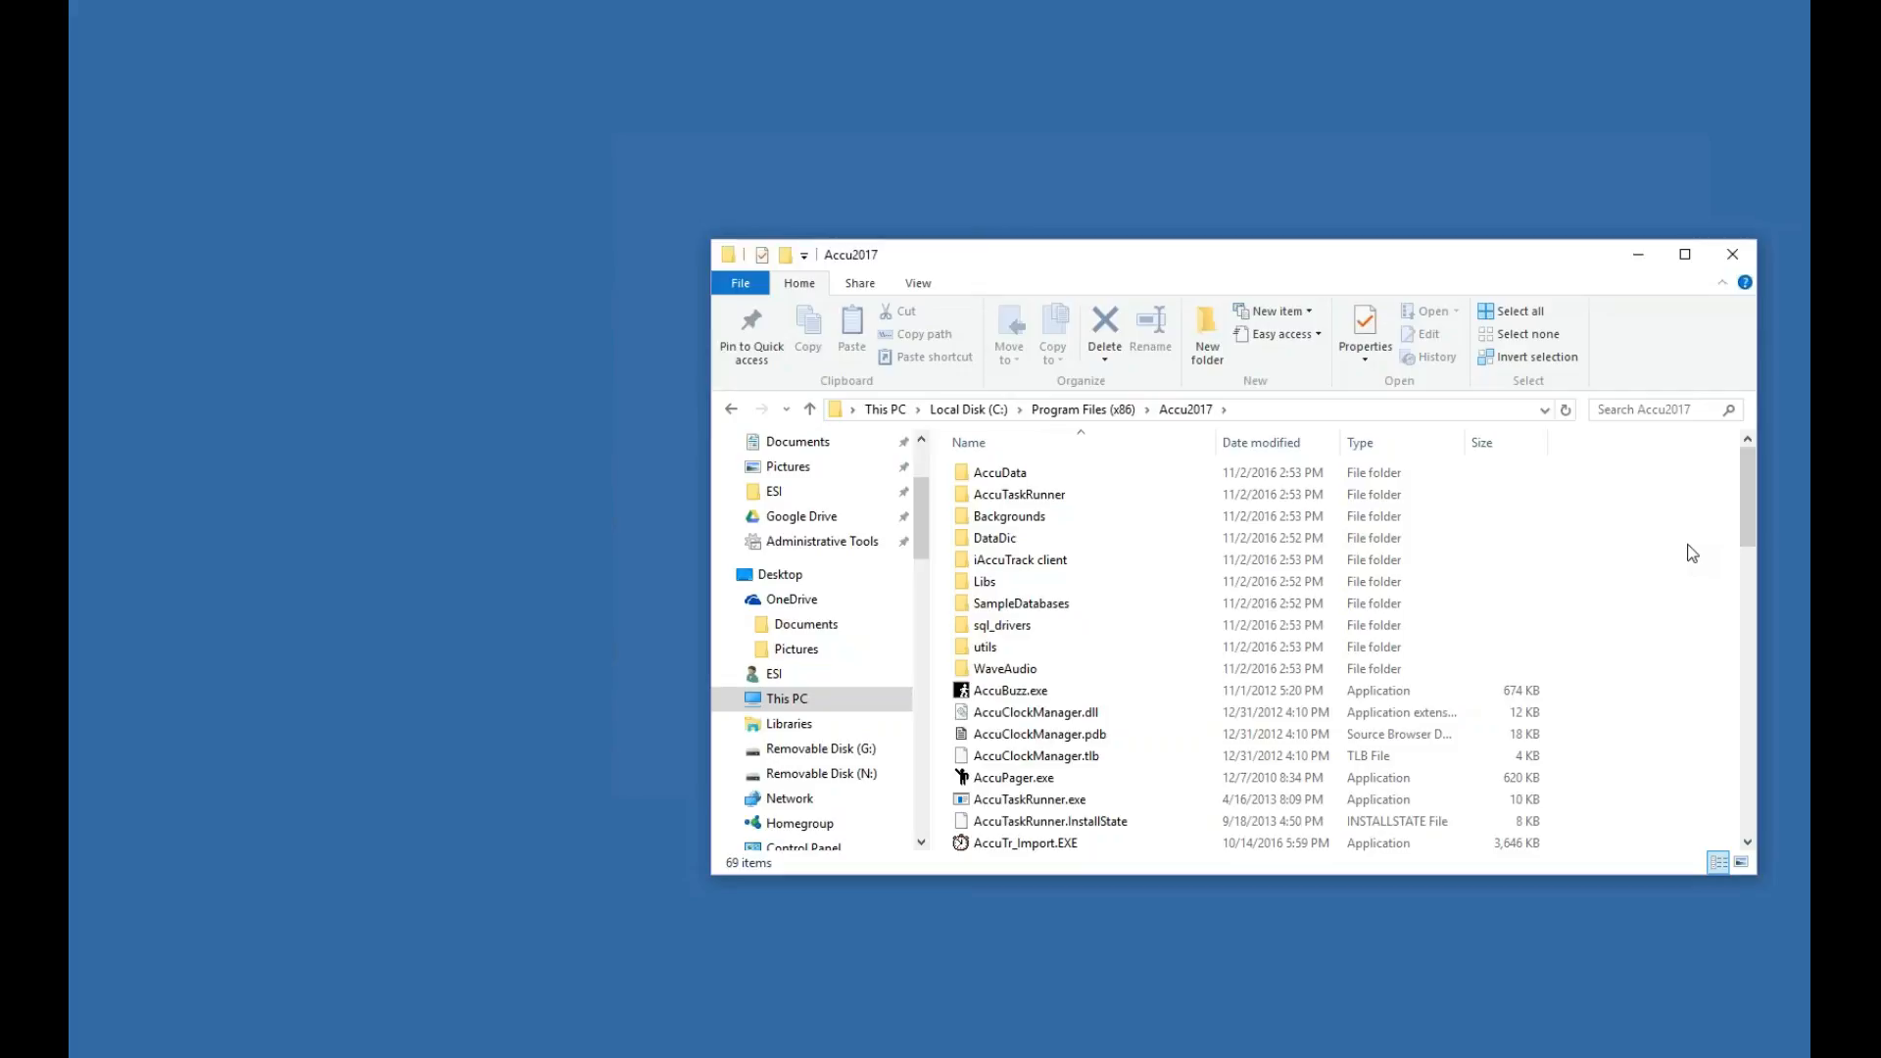
Run setdatapath.exe from the Accu2017 folder and continue with the Native data mode
drag(1747, 495, 1742, 733)
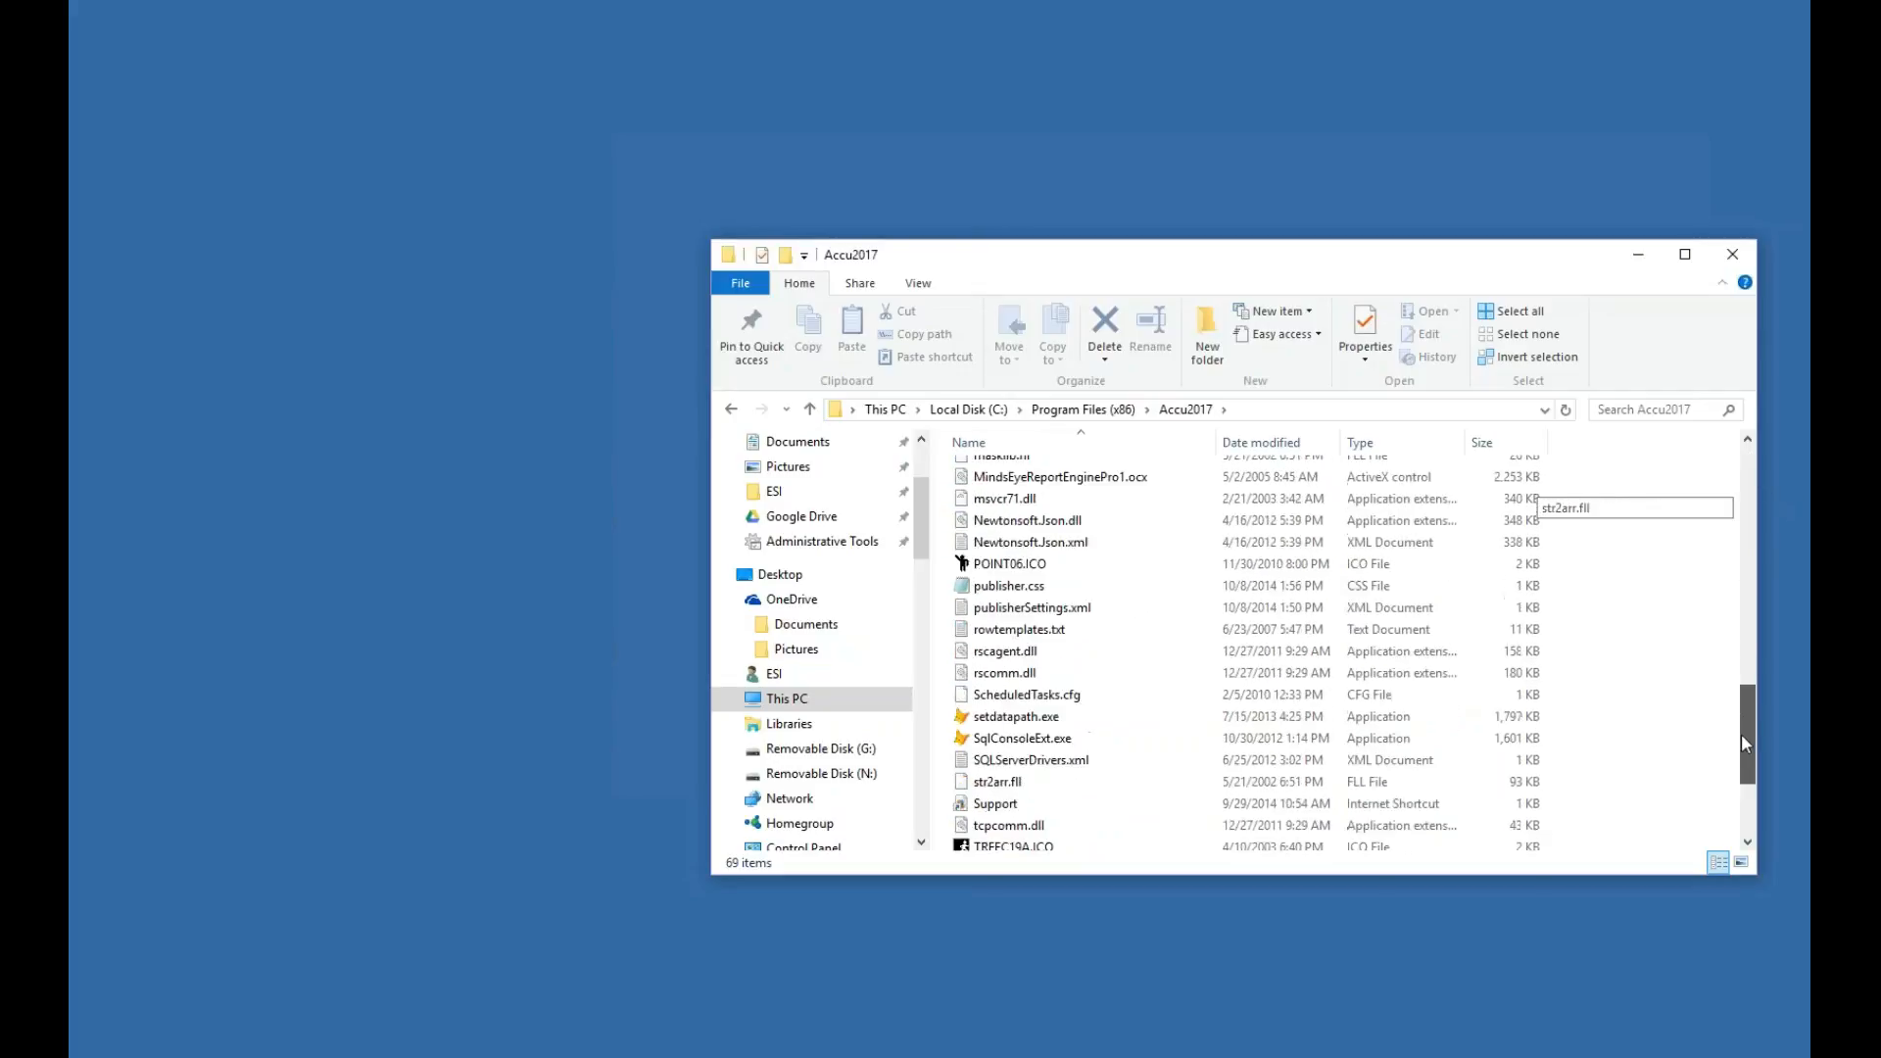
click(1026, 718)
double_click(1026, 718)
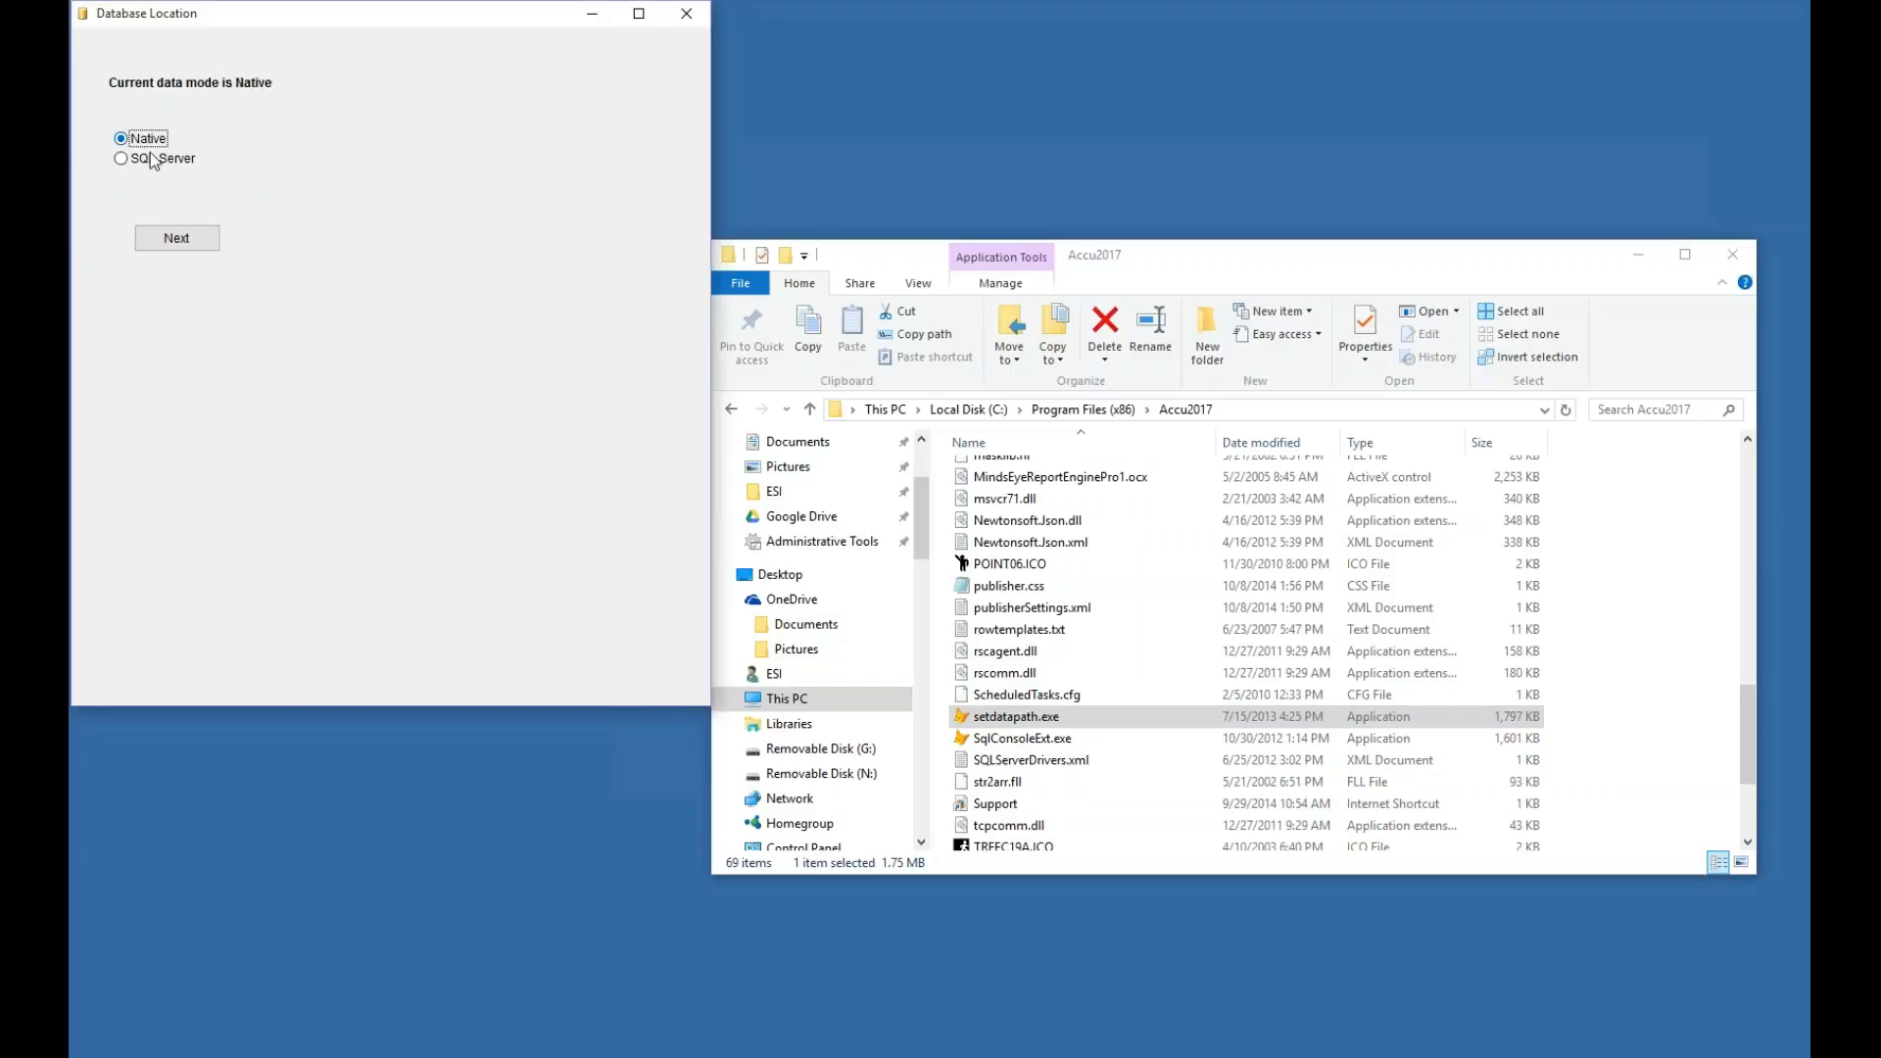
click(173, 238)
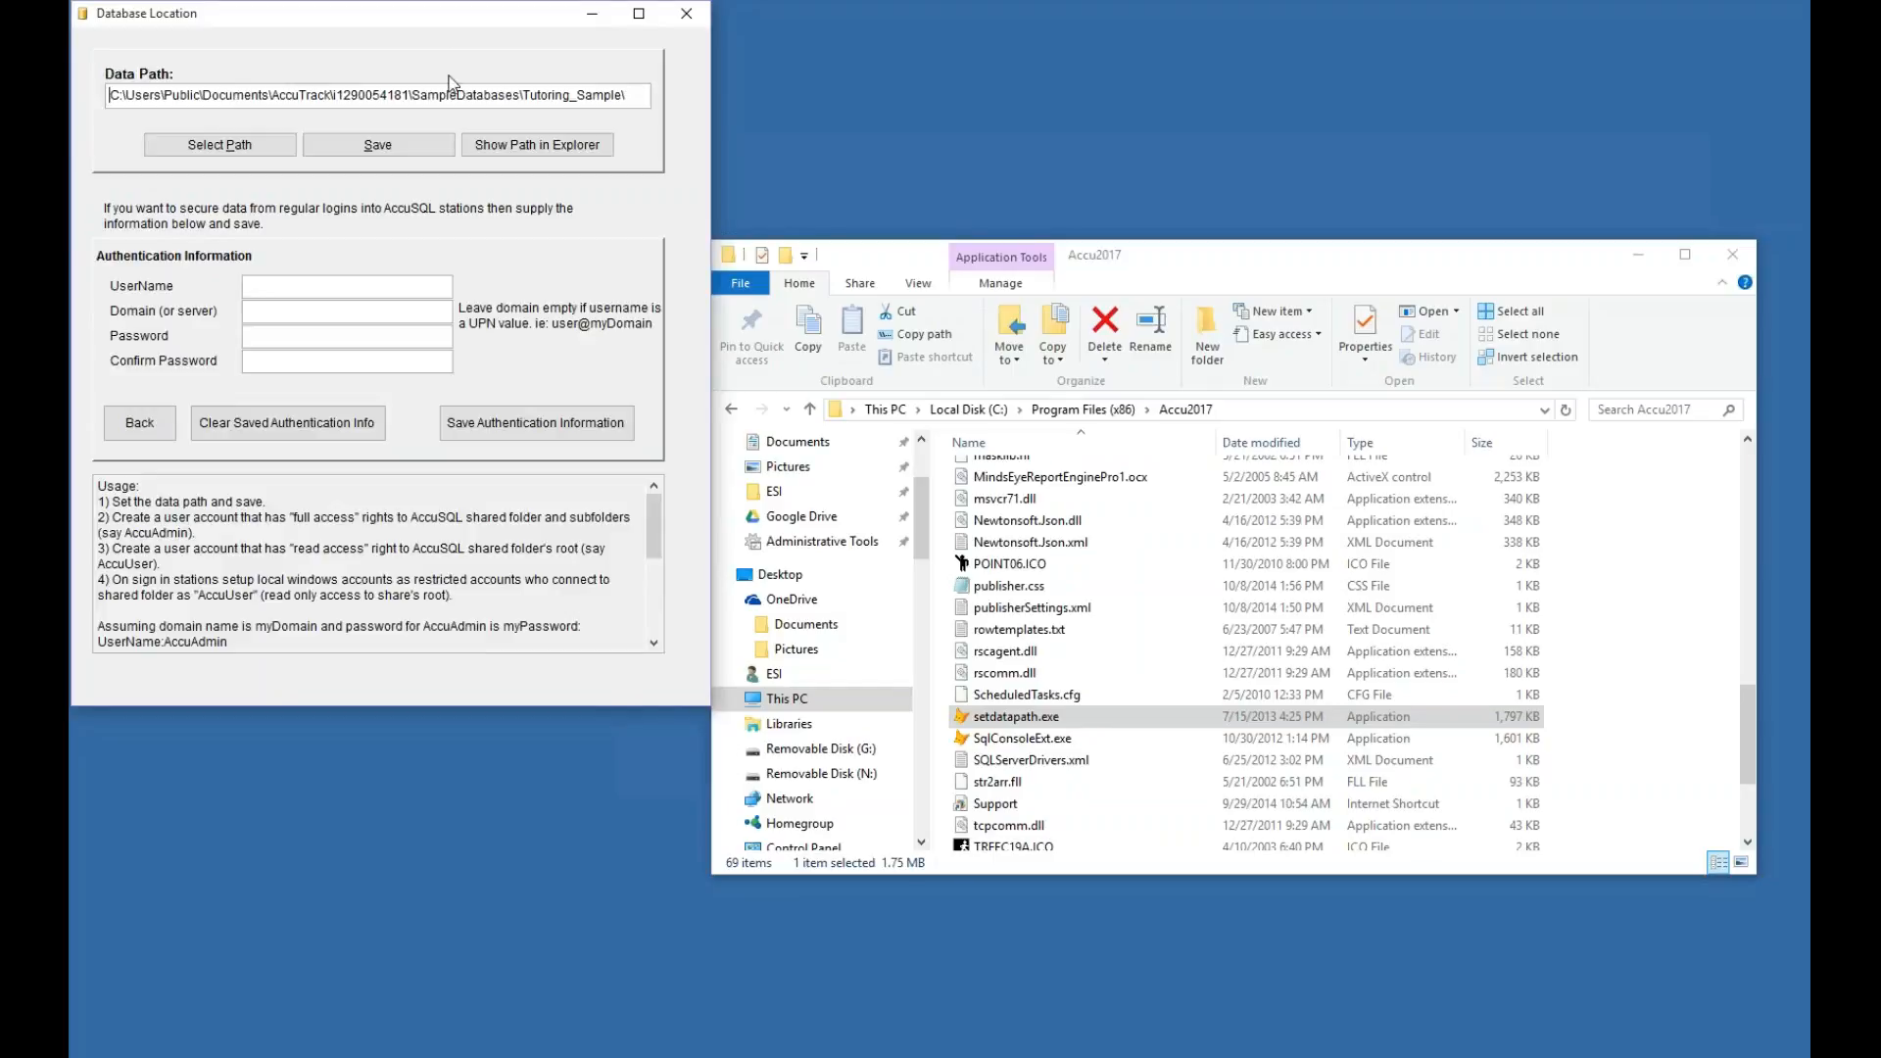
Set the data path to \\engserver\4All\accushare17\AccuData, save it, and close the Database Location window
drag(446, 13, 681, 137)
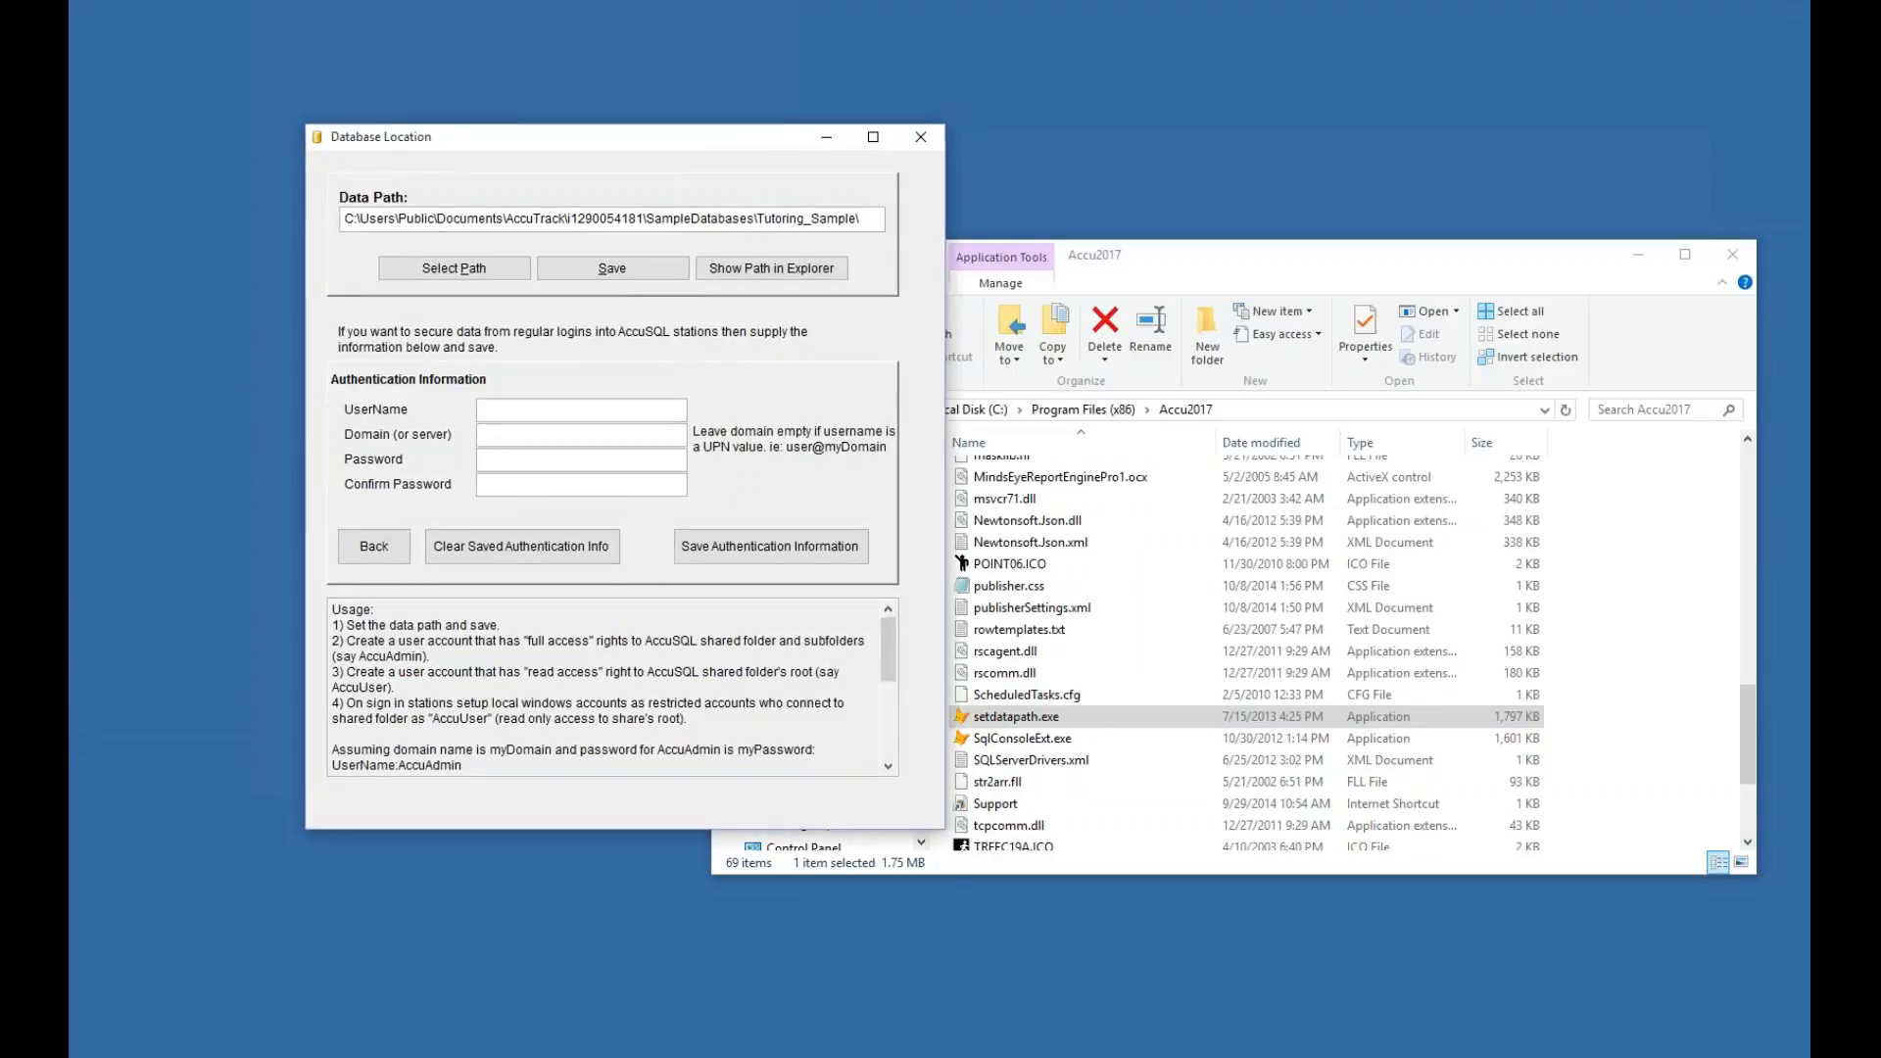
drag(866, 219, 335, 215)
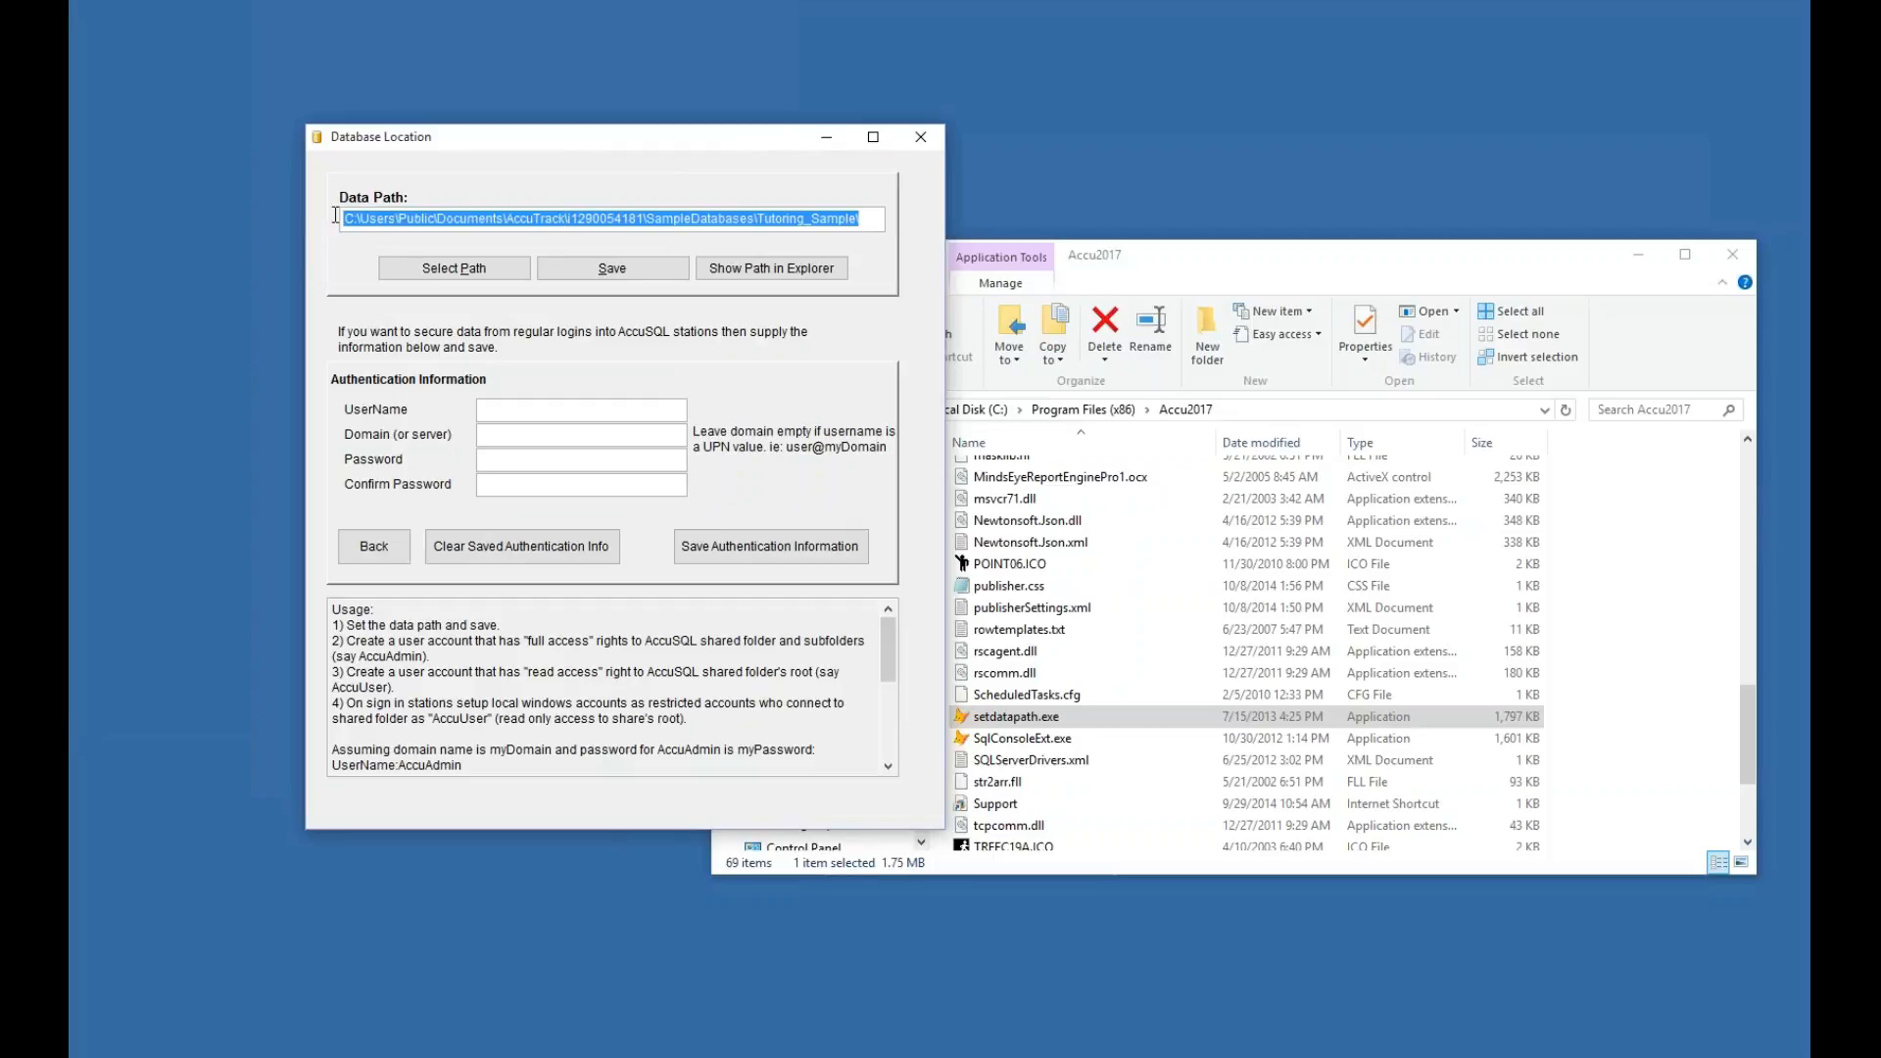
key(ctrl+v)
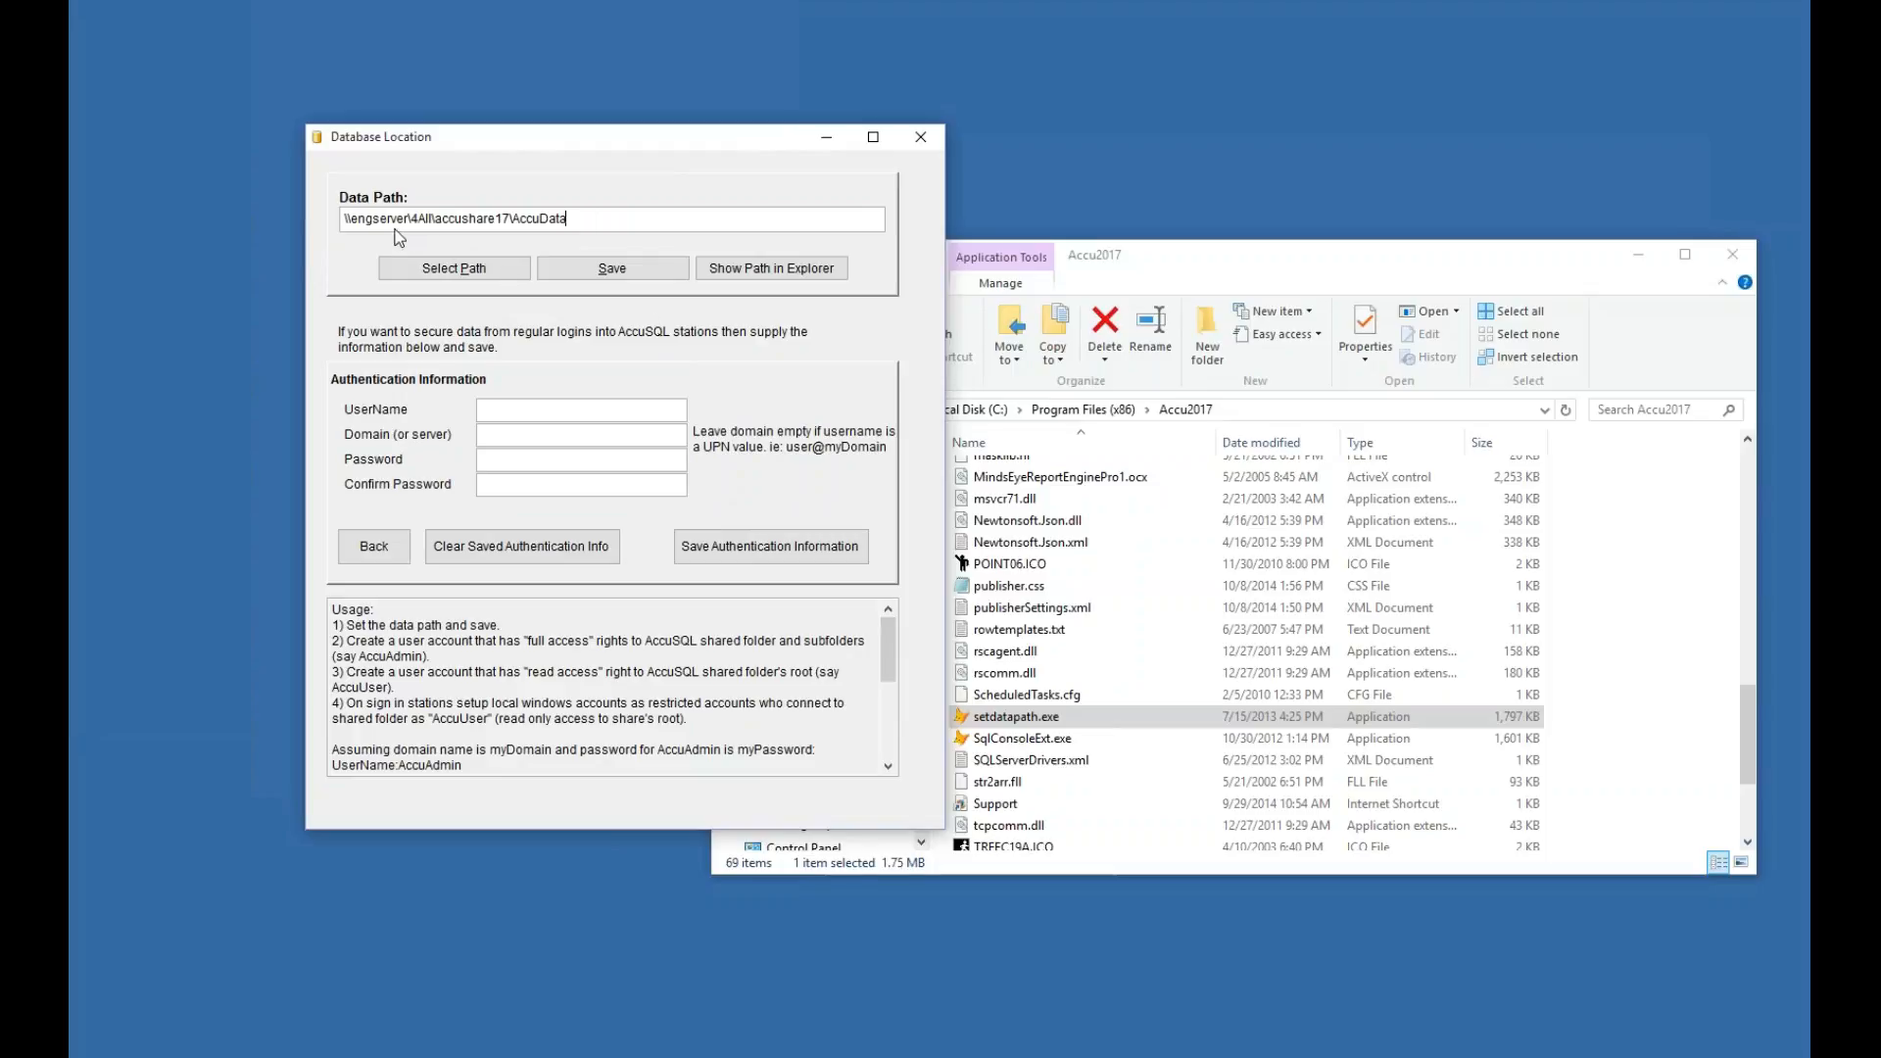
click(610, 269)
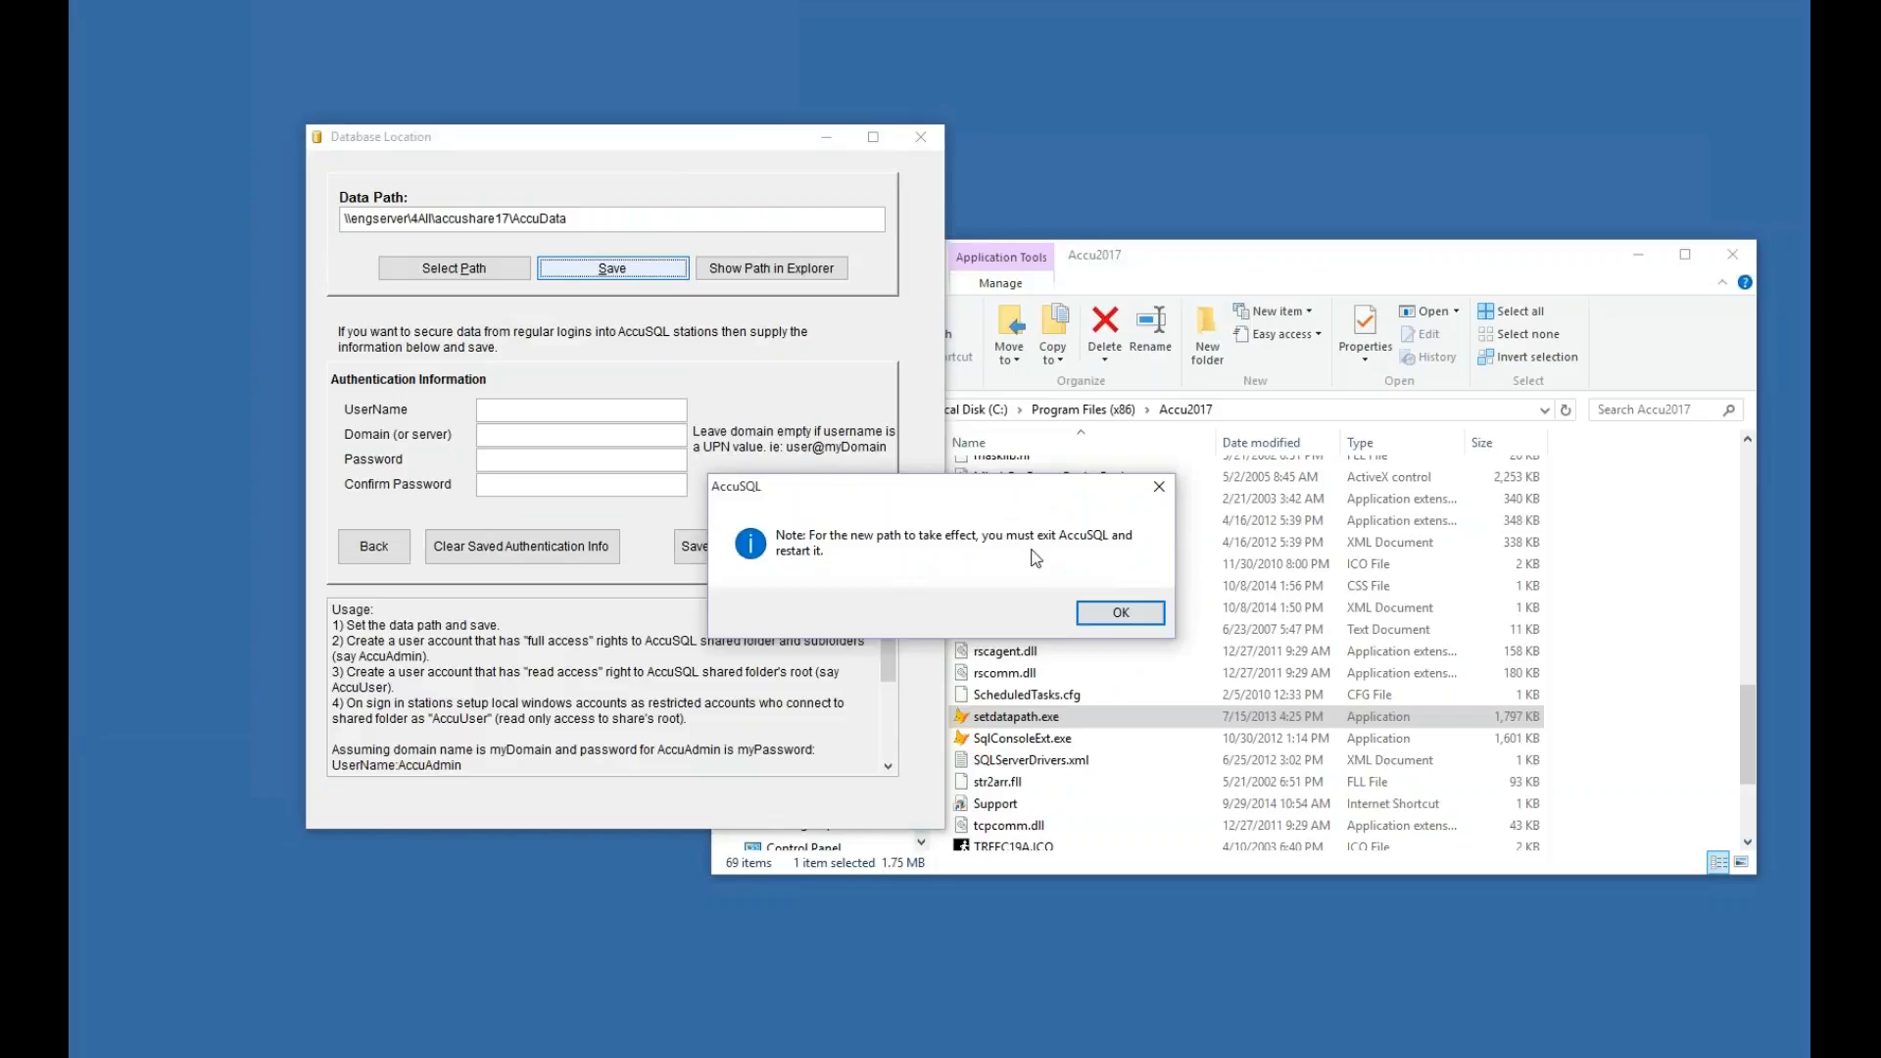
click(1113, 614)
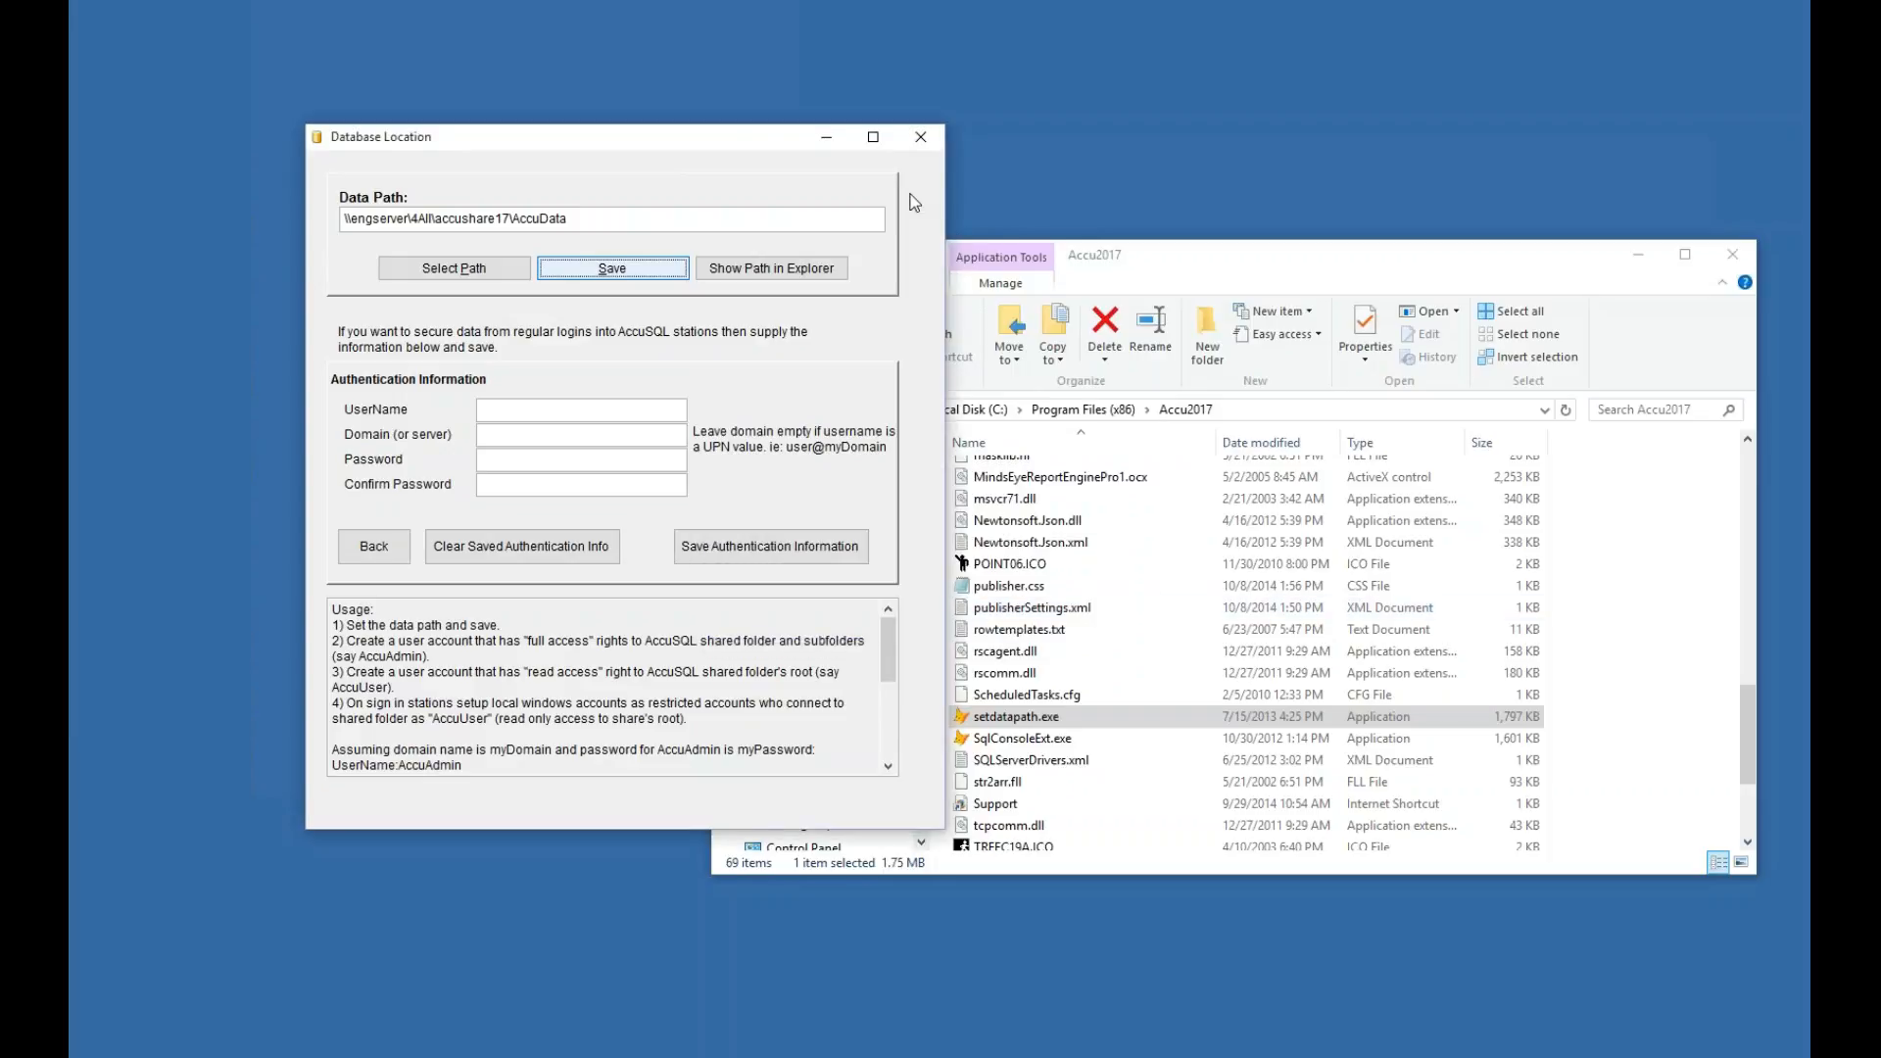
click(917, 141)
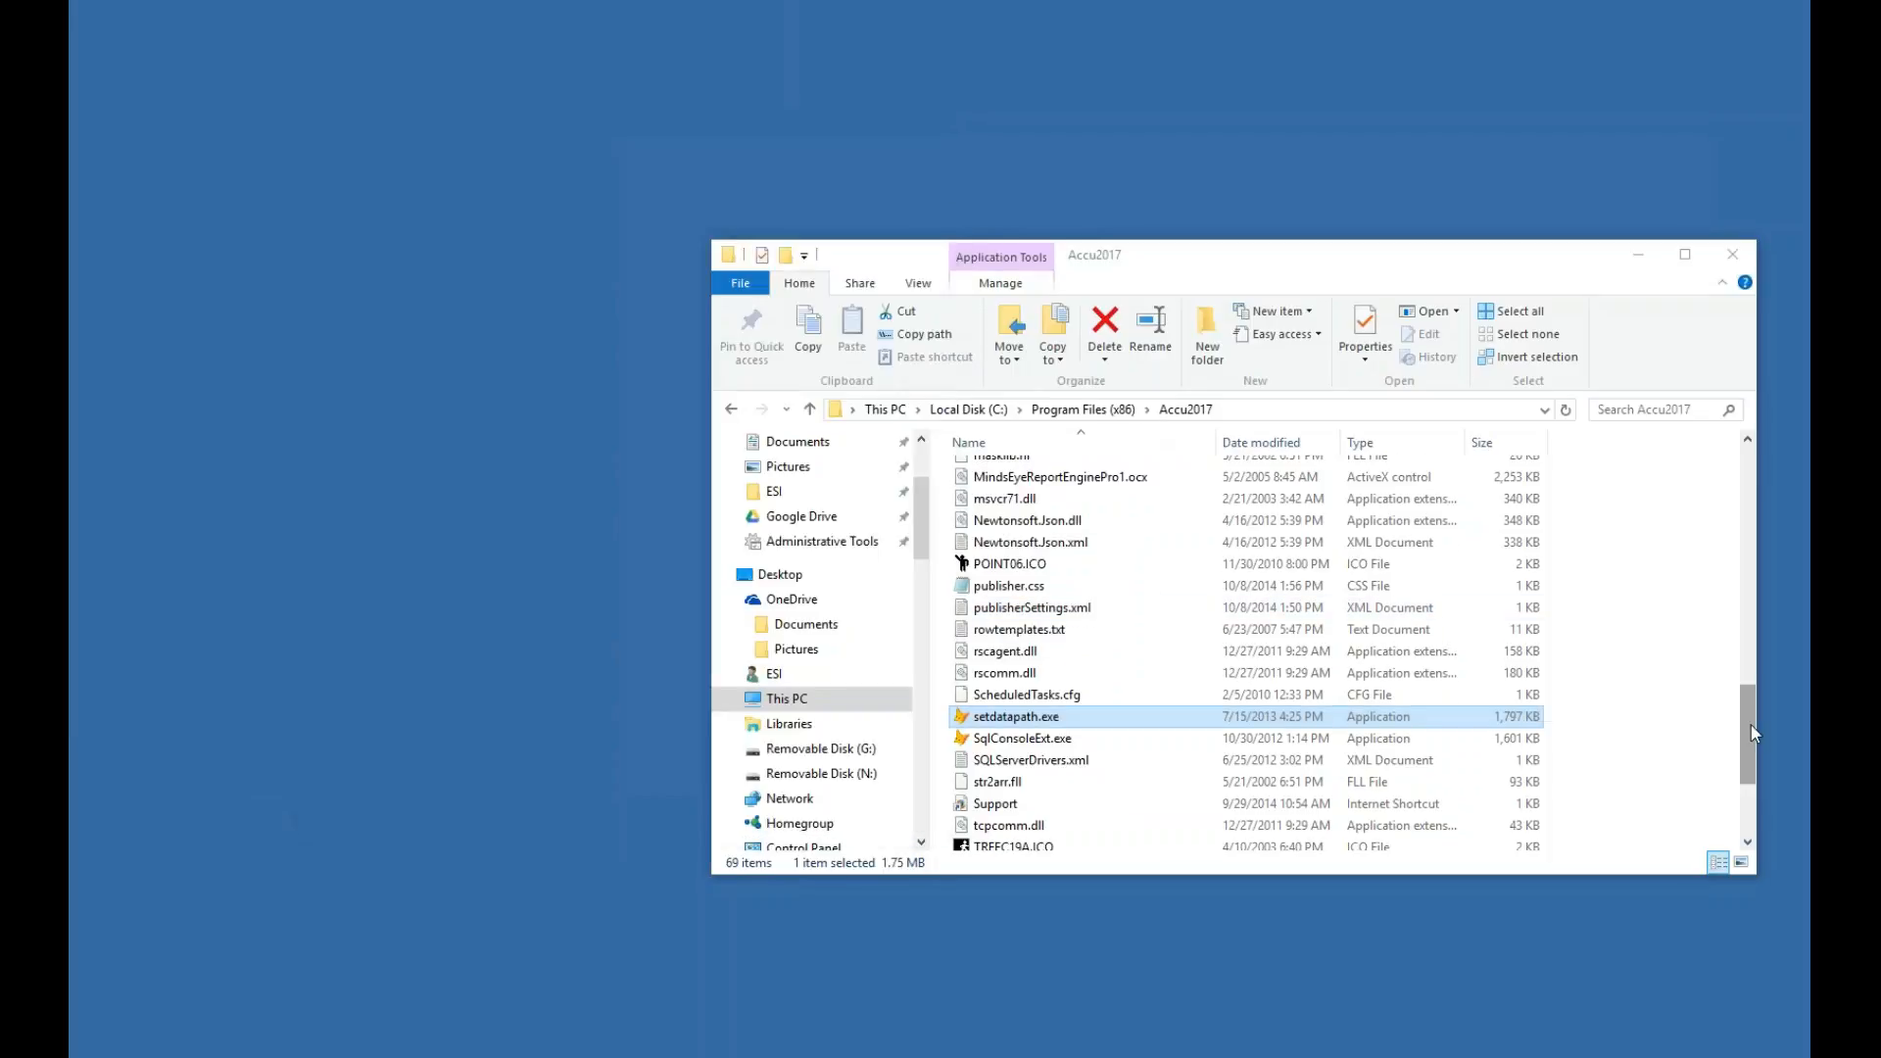
Start AccuTrack2017.exe from the Accu2017 folder and activate it with the activation code
scroll(1734, 555, up, 8)
scroll(1734, 555, up, 5)
scroll(1482, 516, down, 3)
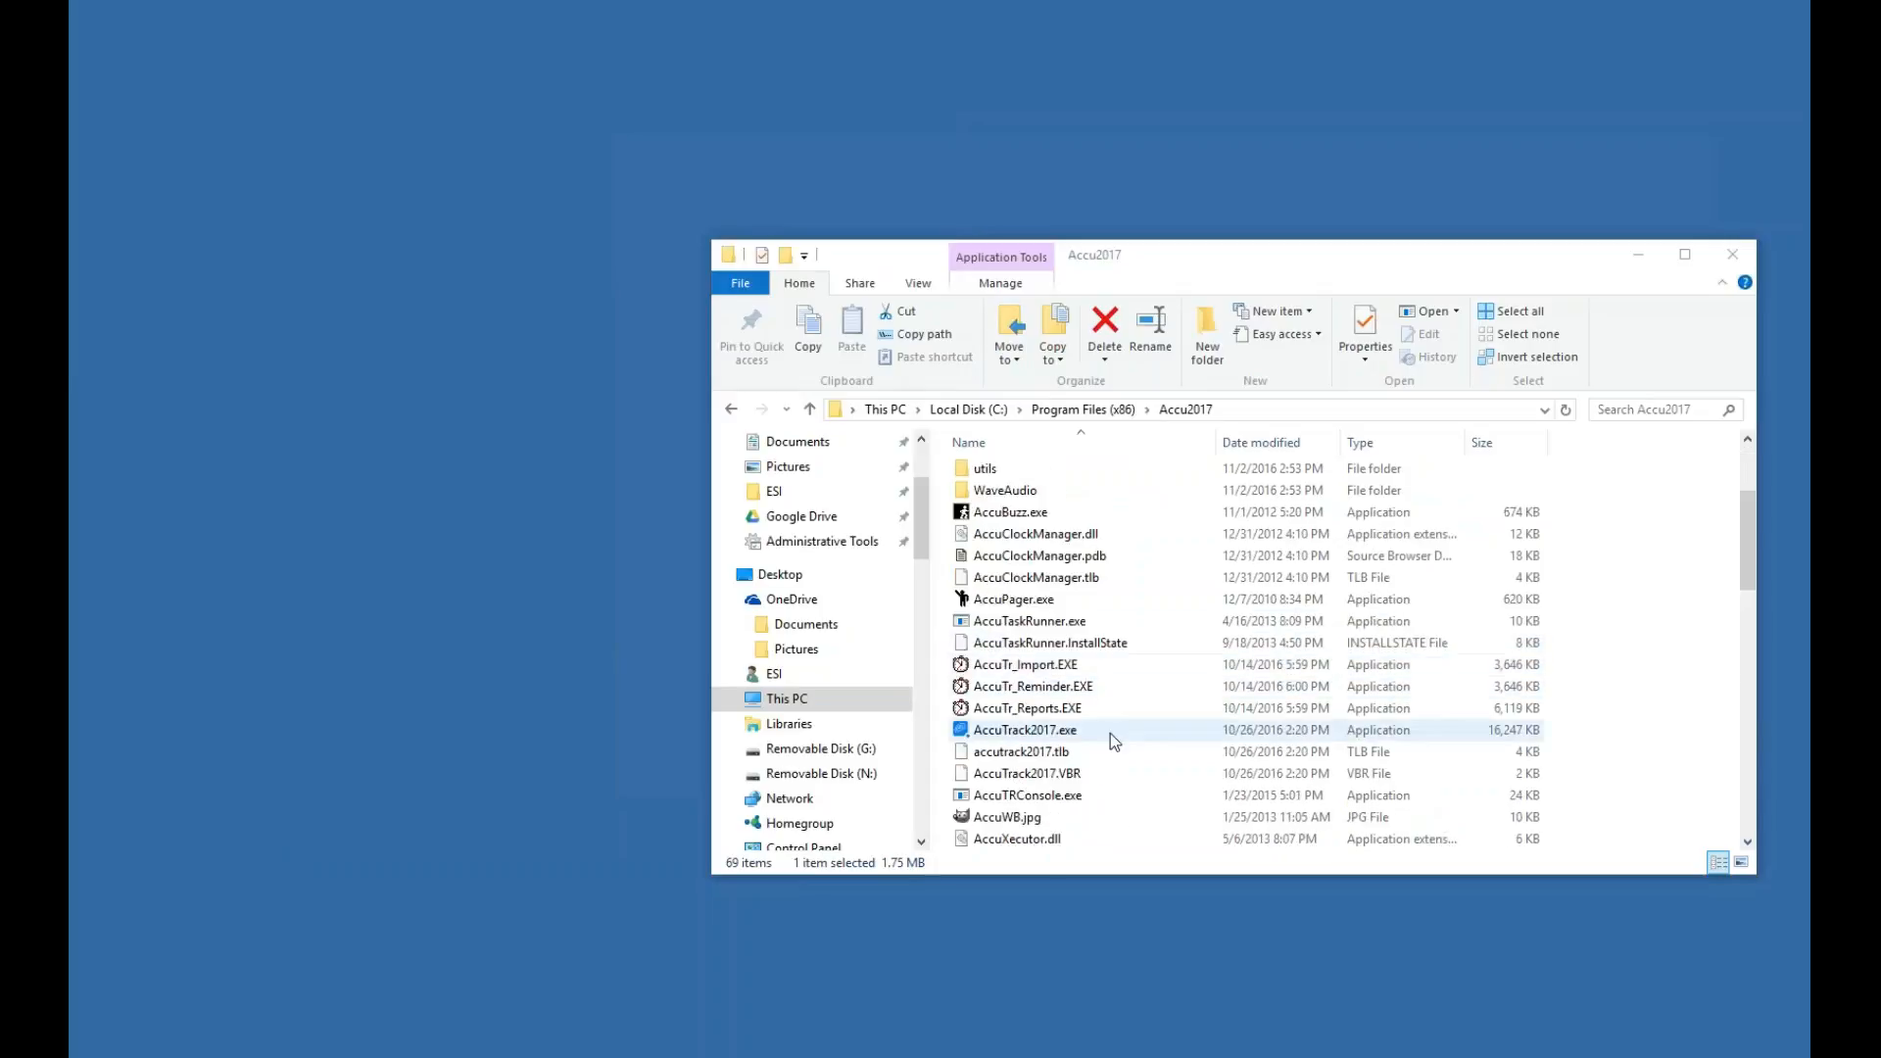
double_click(1049, 735)
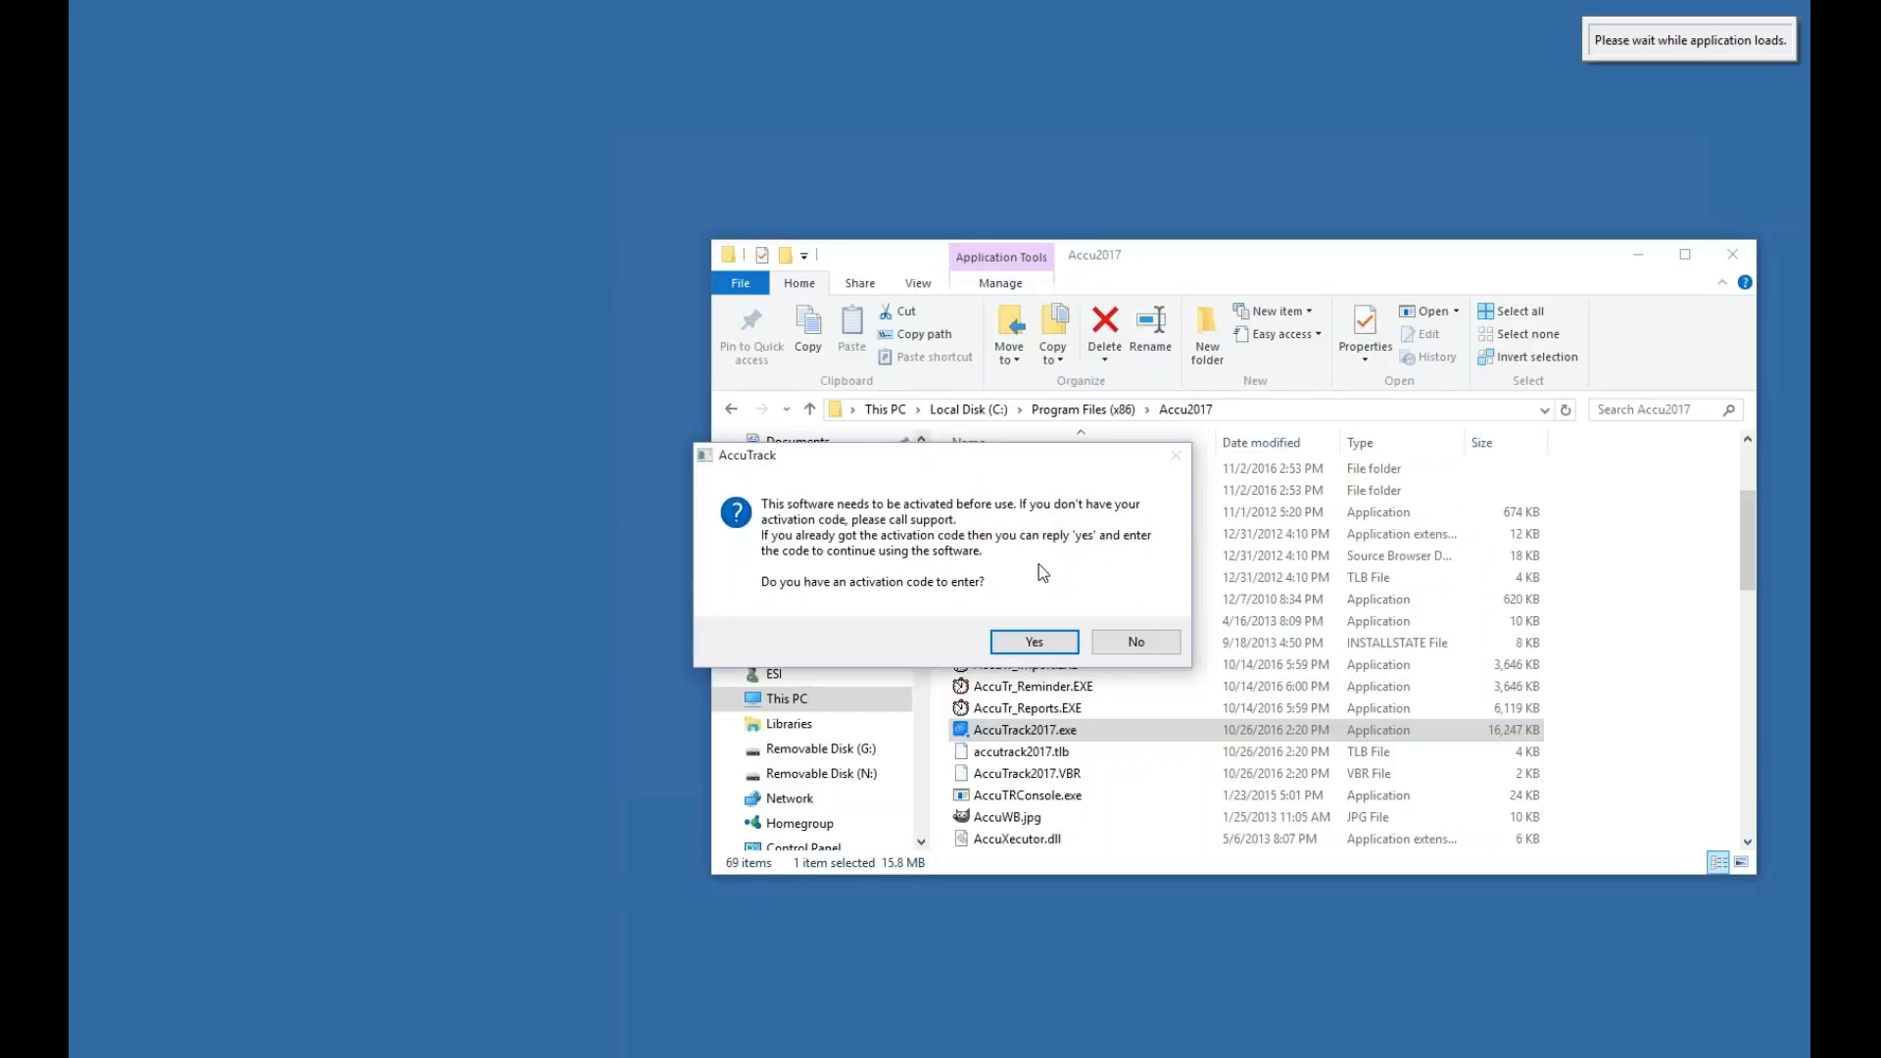
click(1056, 643)
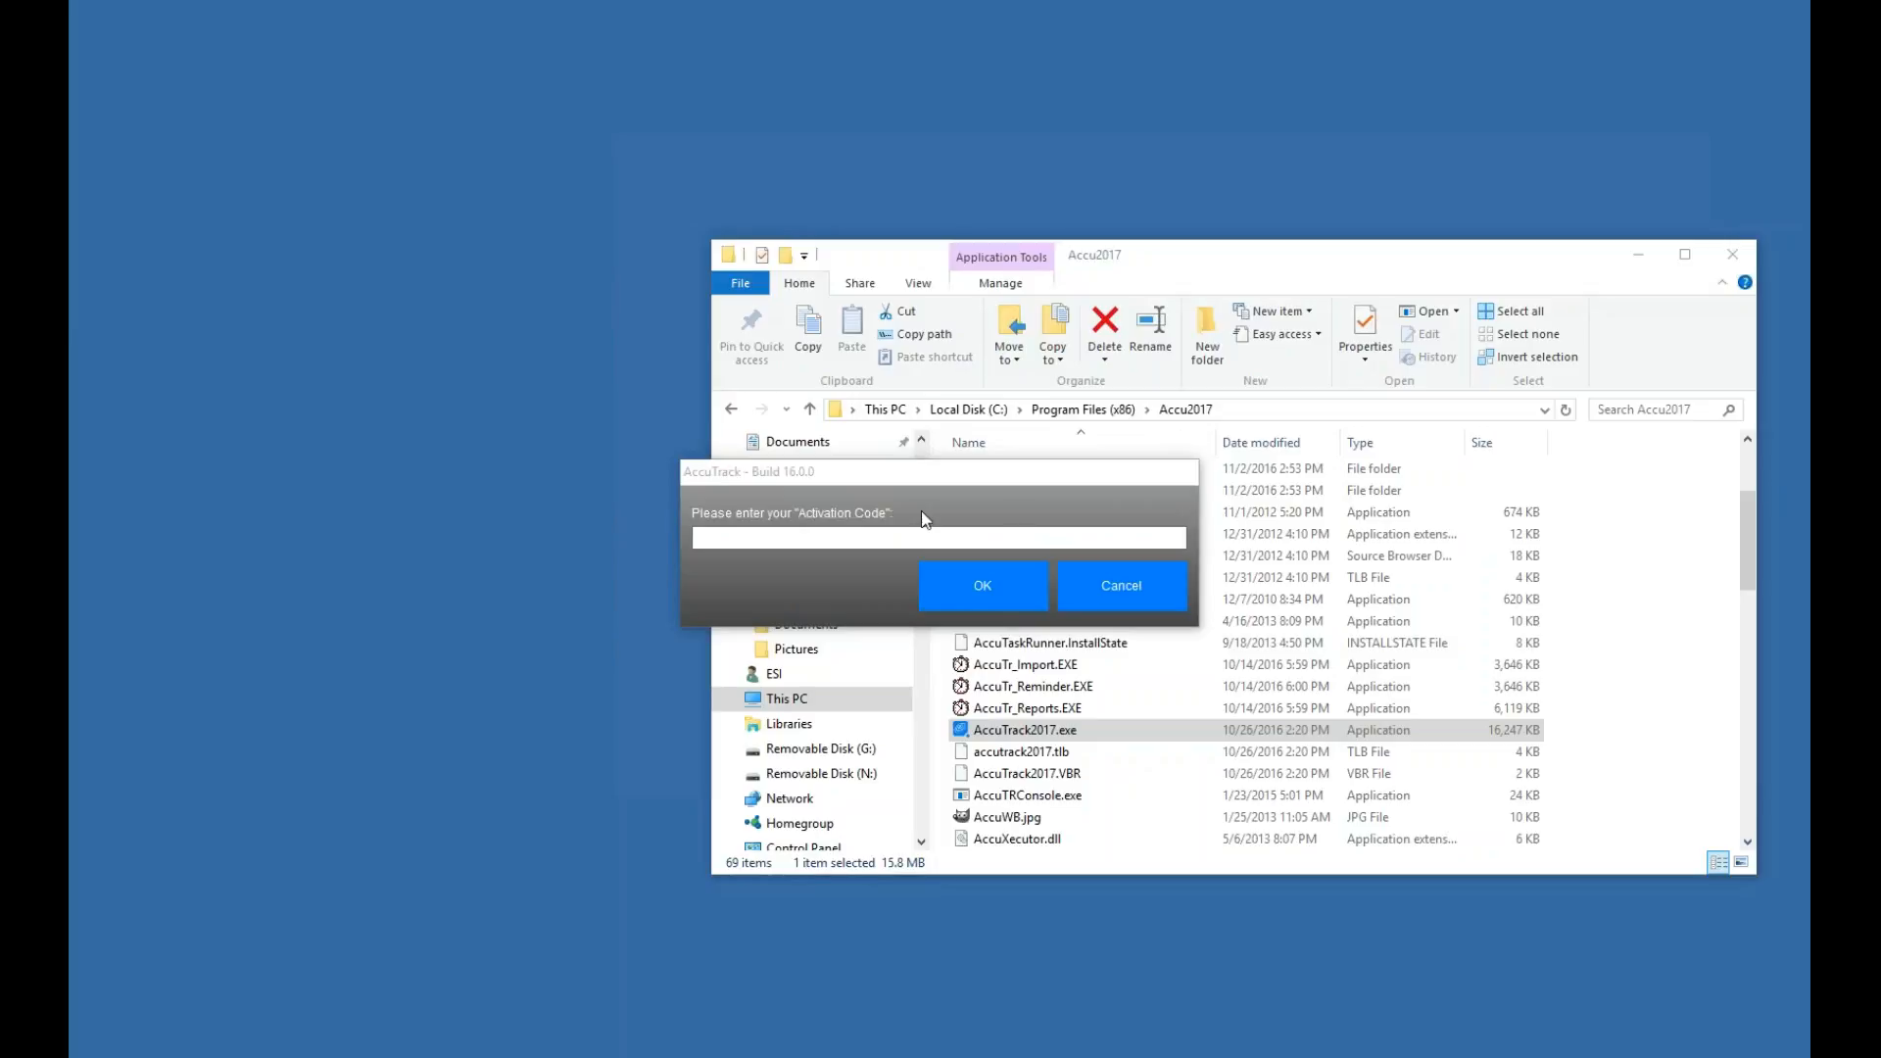
click(907, 551)
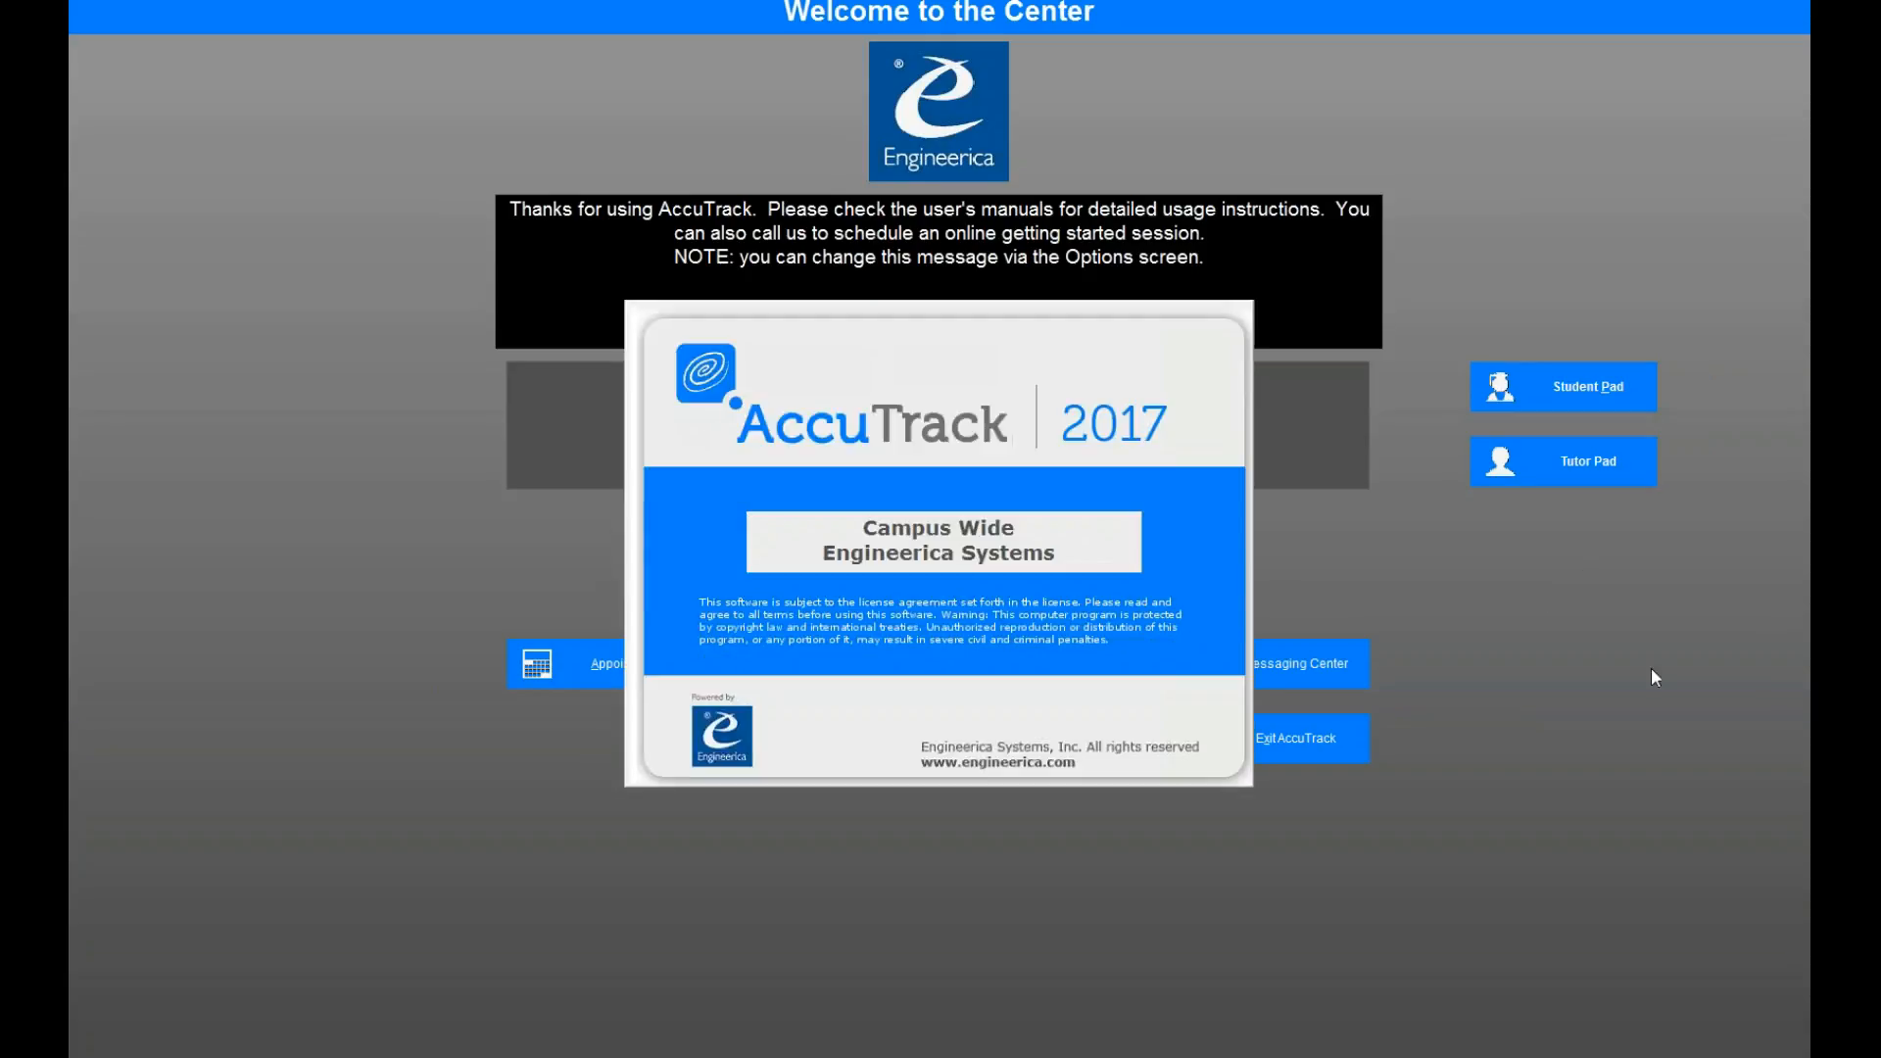
click(1108, 630)
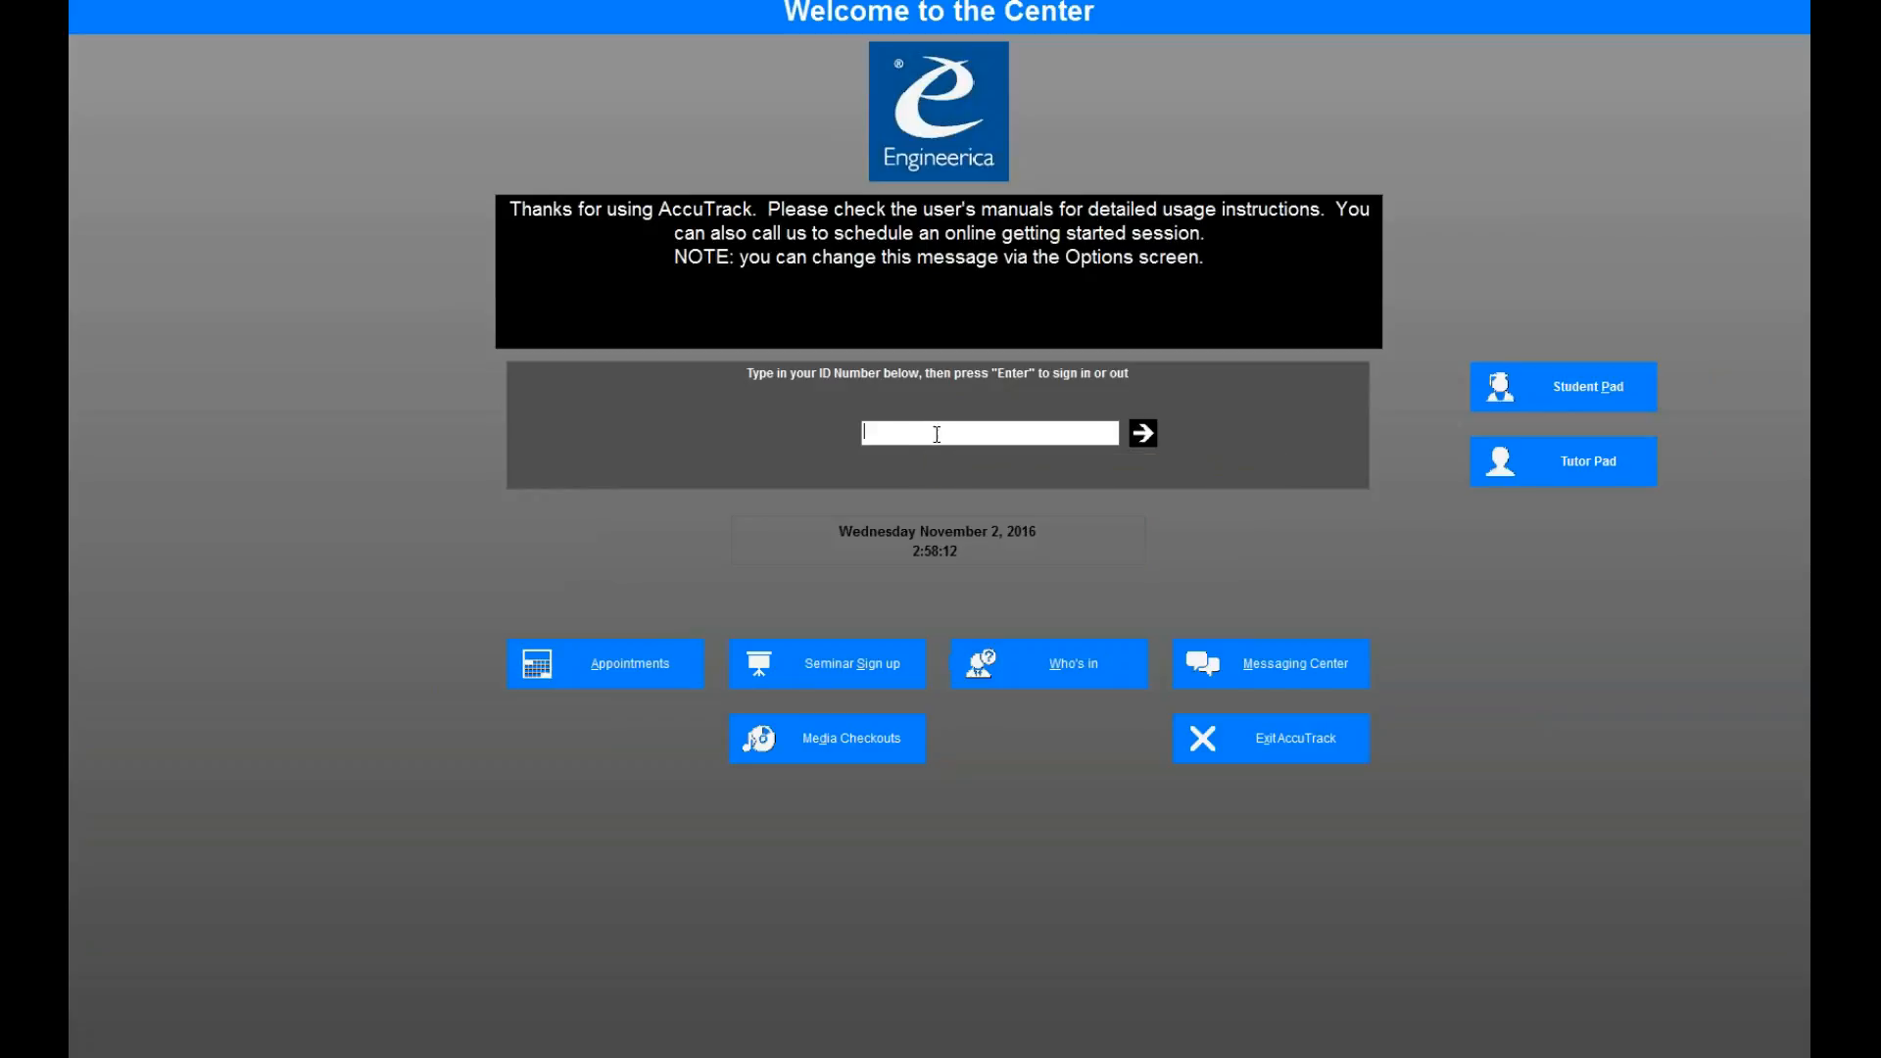
Sign in to System Administration with the administrator ID and password, and close the Accu2017 folder window
text(********)
key(Return)
text(****)
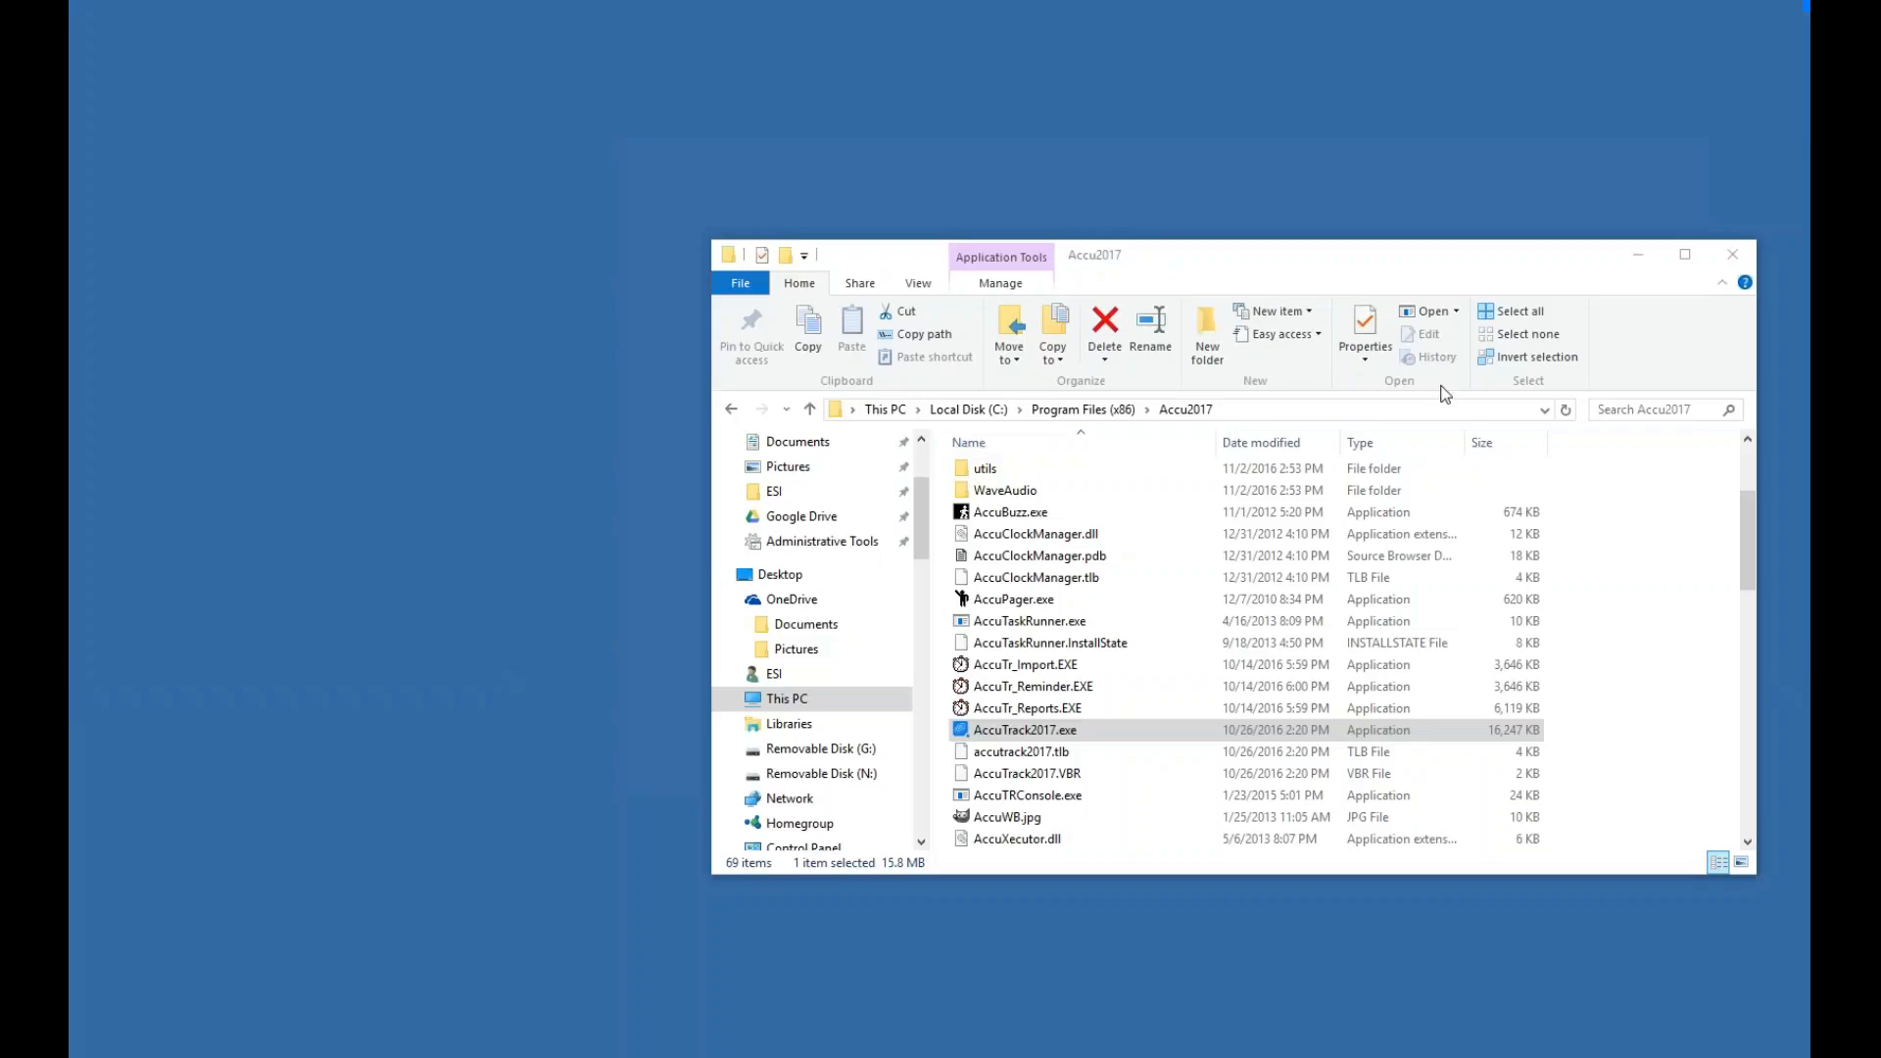
click(1734, 254)
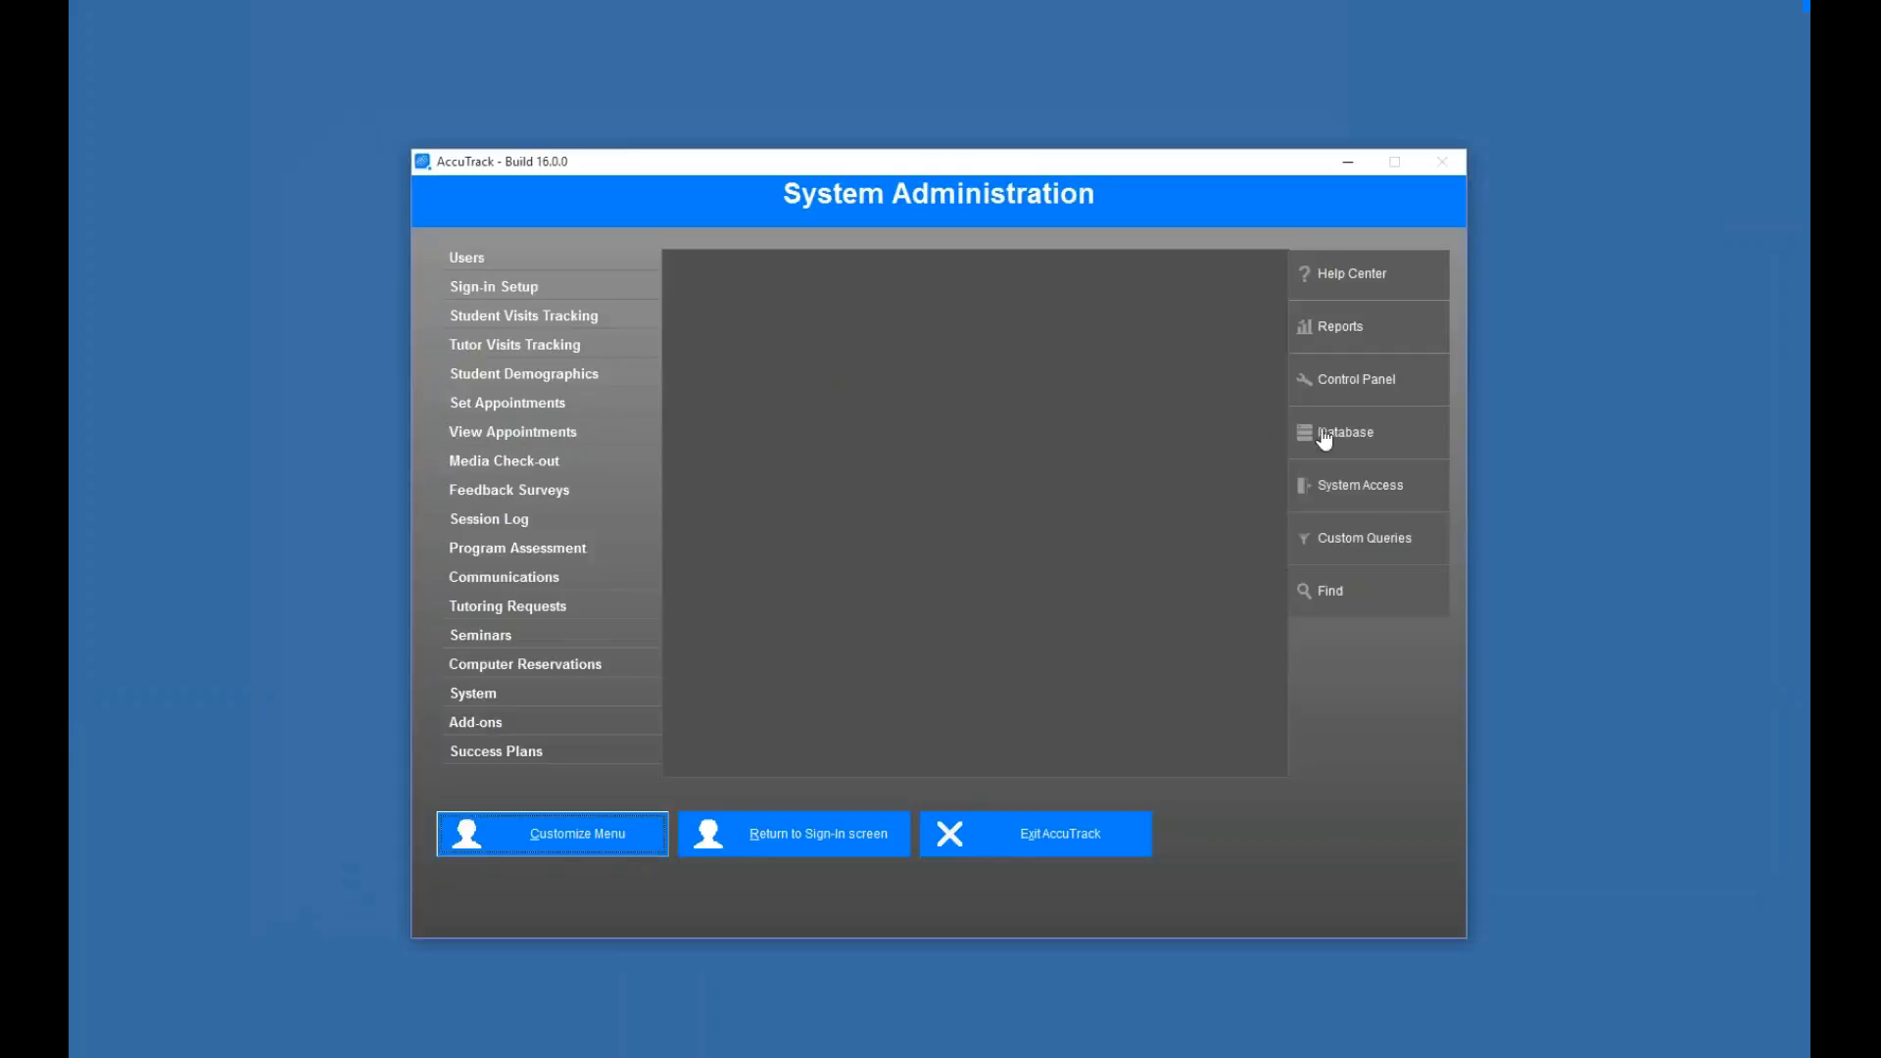
Check the database folder path in the Database Location settings, and close them
click(1324, 436)
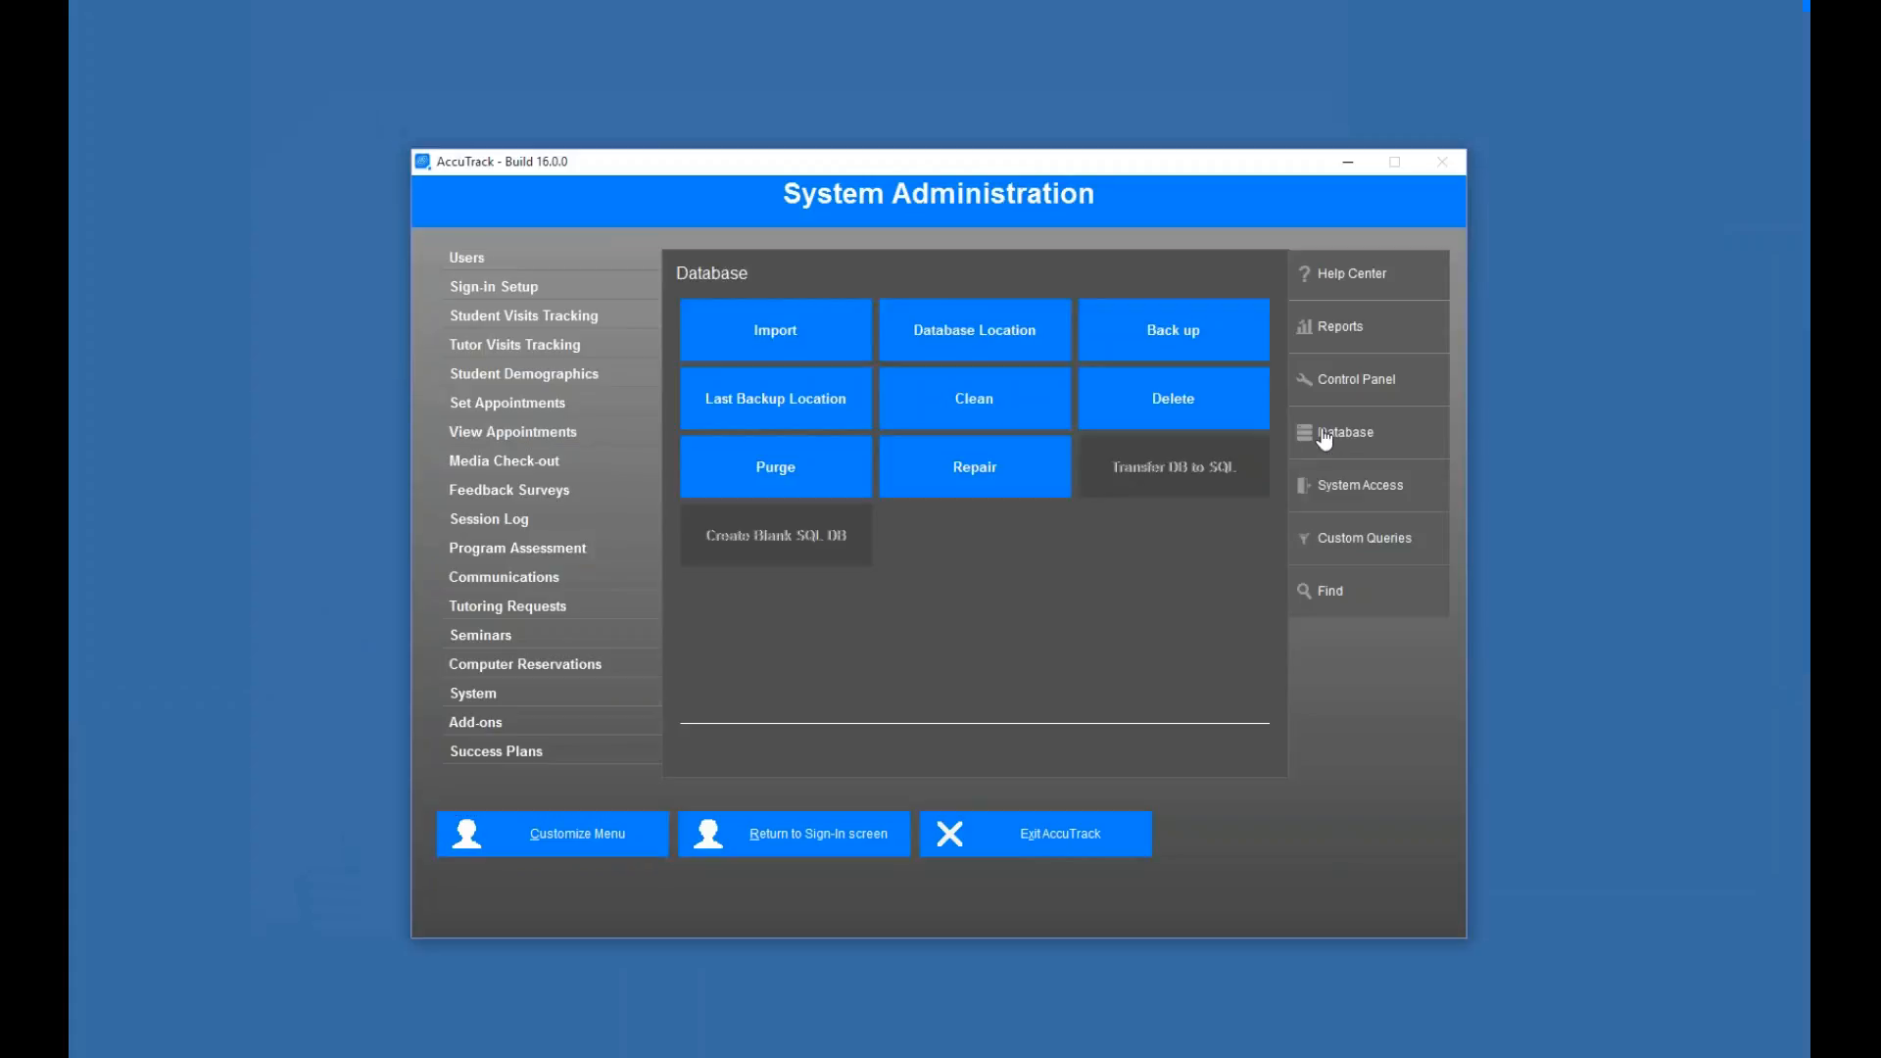
click(991, 344)
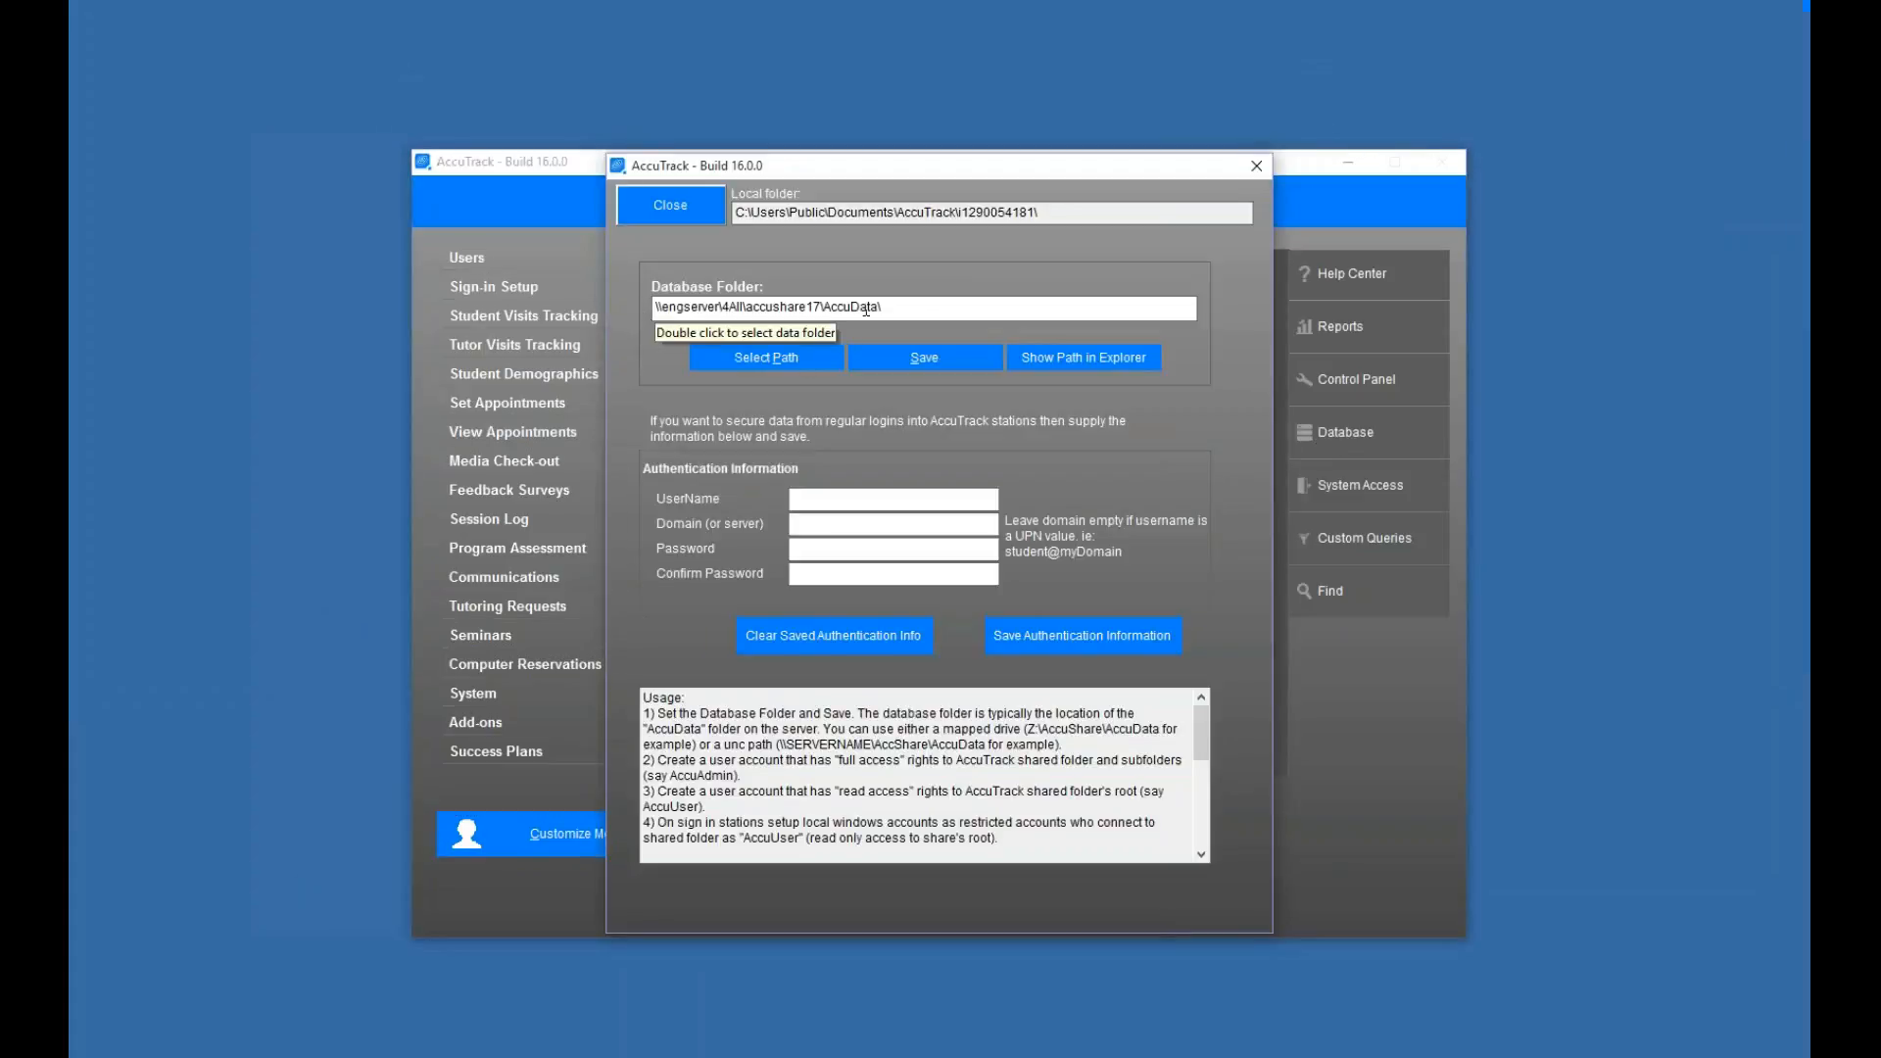
click(672, 210)
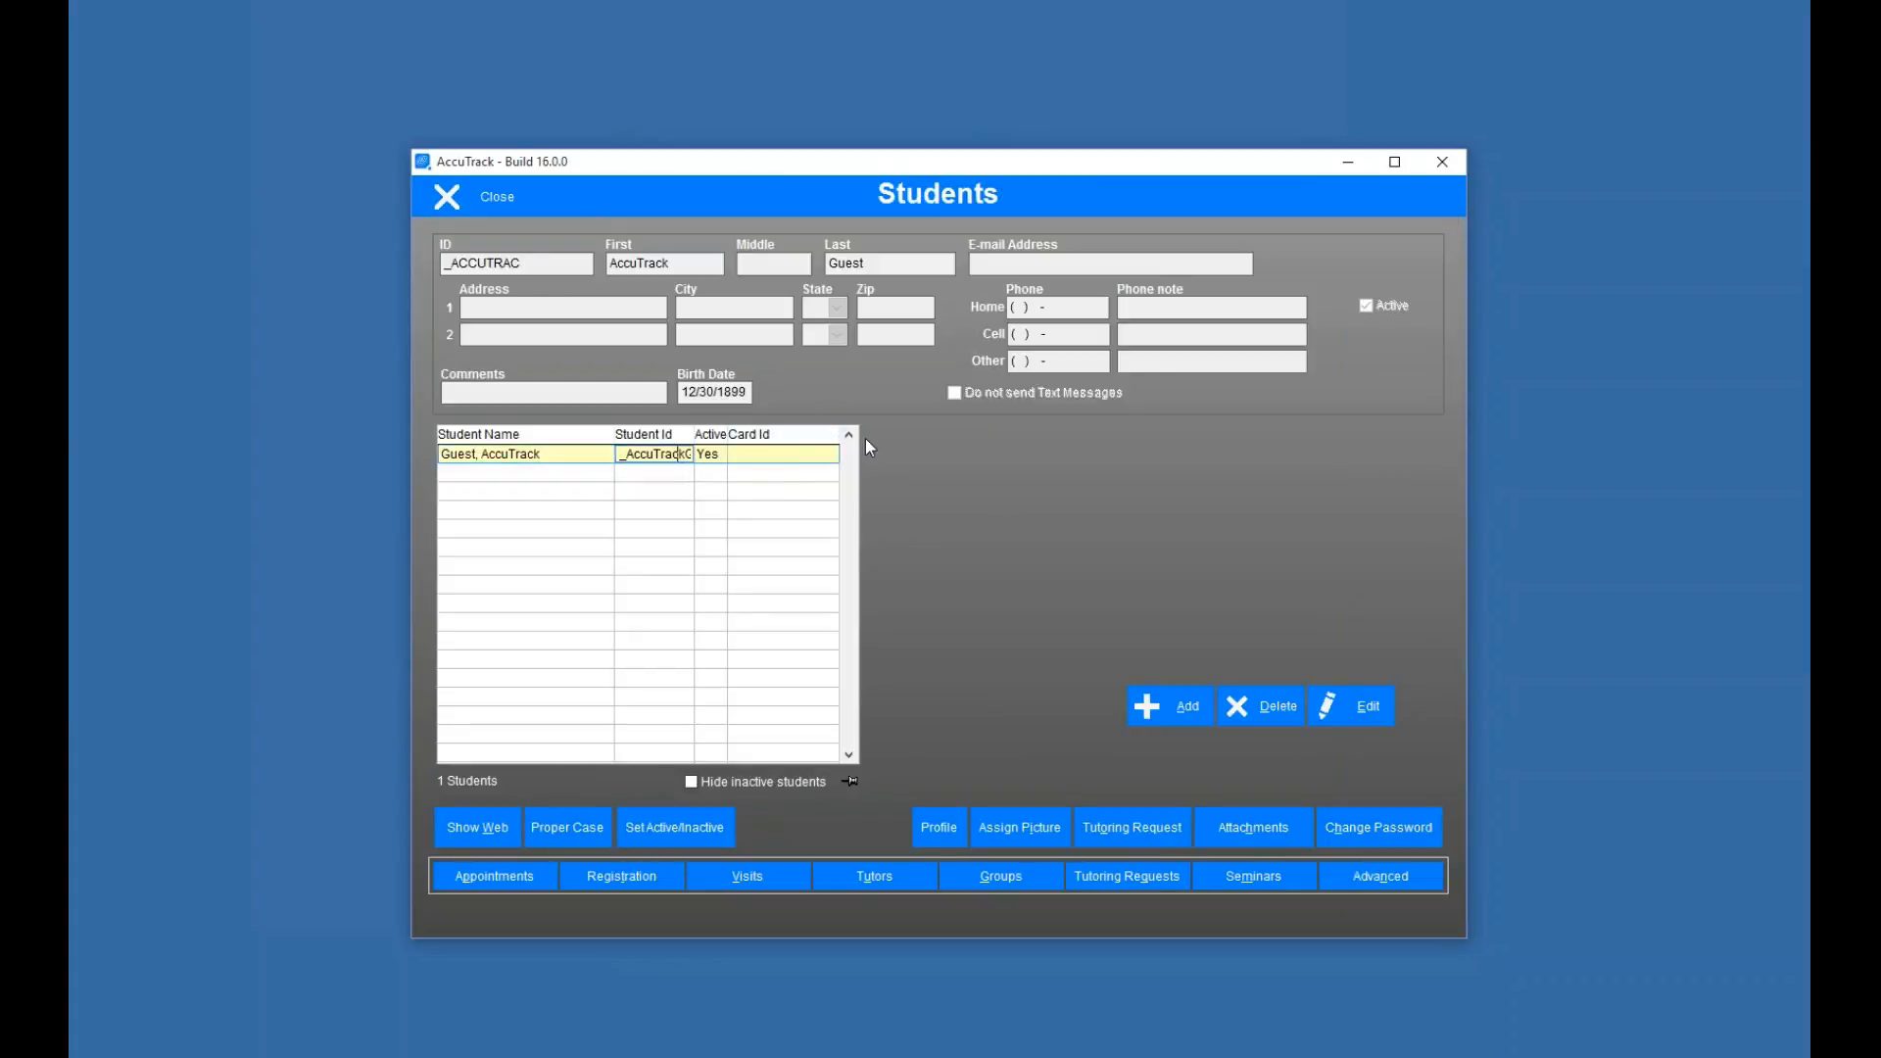
Check the Students list and the Categories & Activities screen of the Sign-in Setup for existing records
click(460, 210)
click(542, 289)
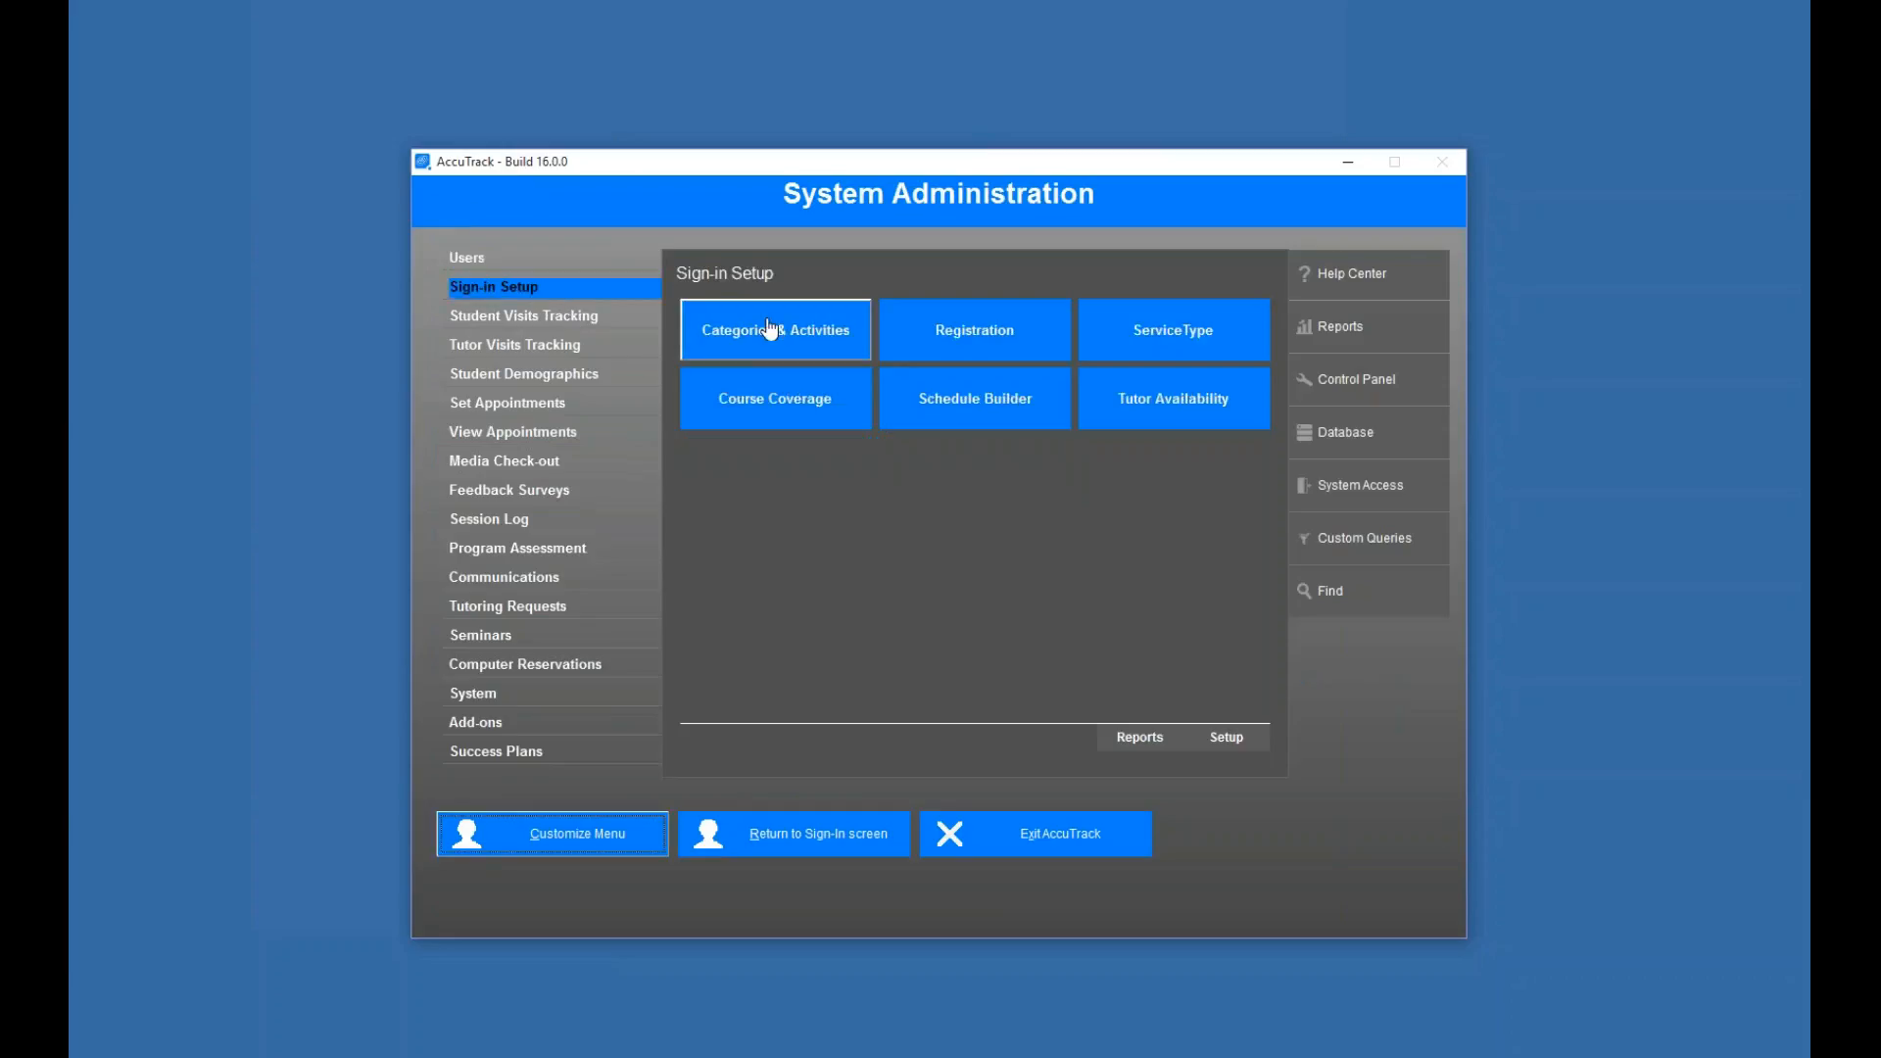
click(764, 329)
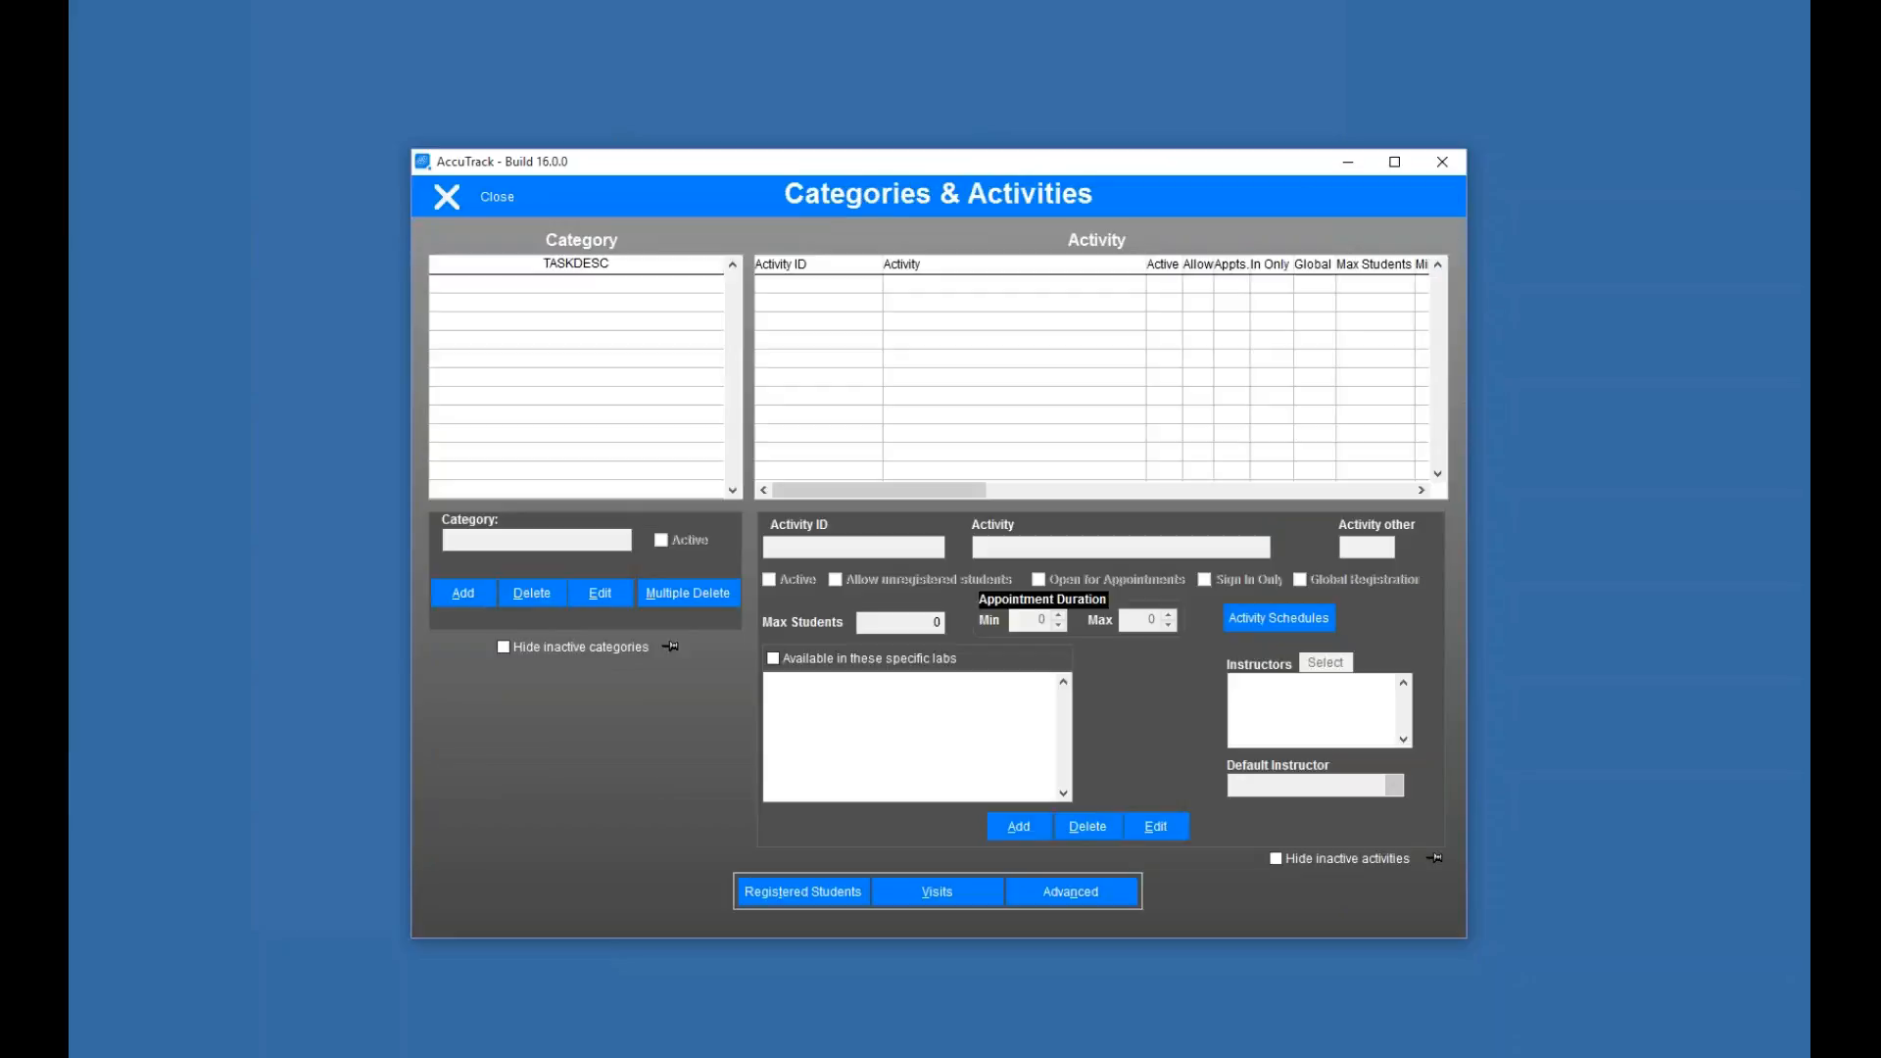
click(498, 206)
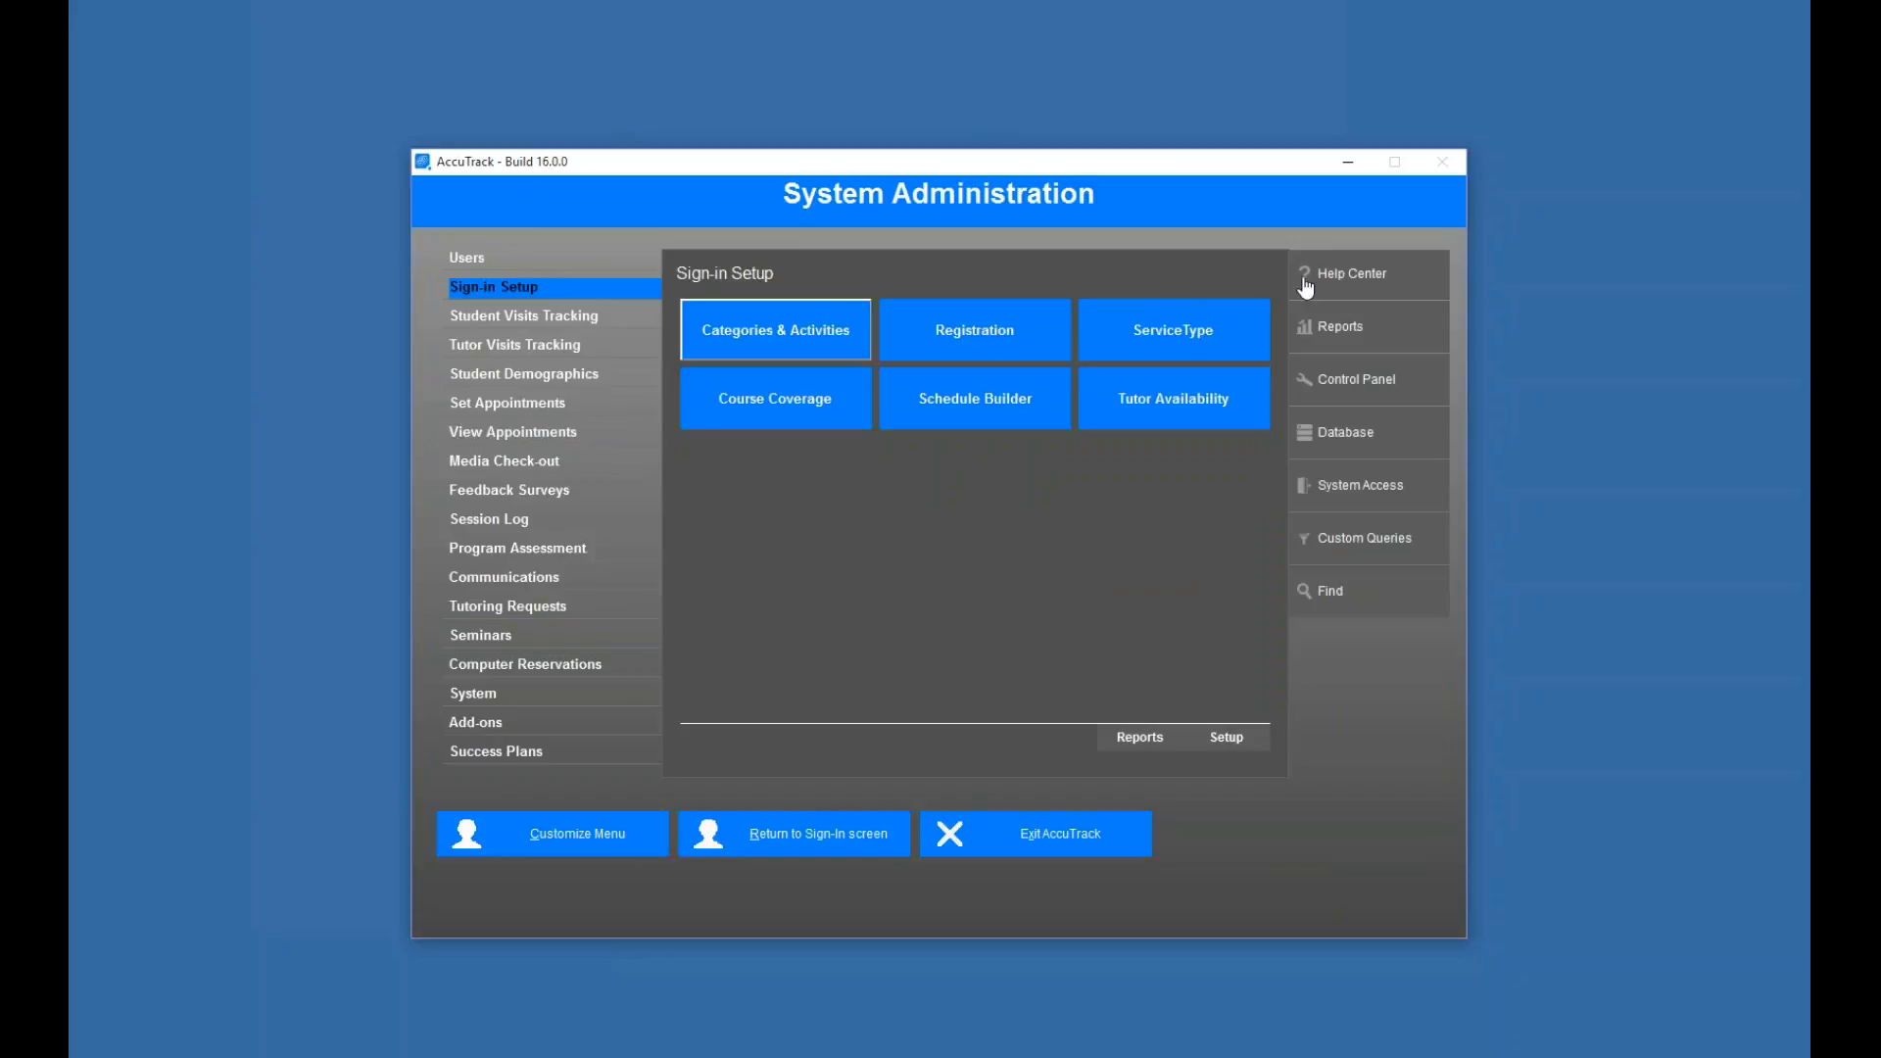
Open the online help from the database Import wizard and look through its list of import topics
click(1345, 432)
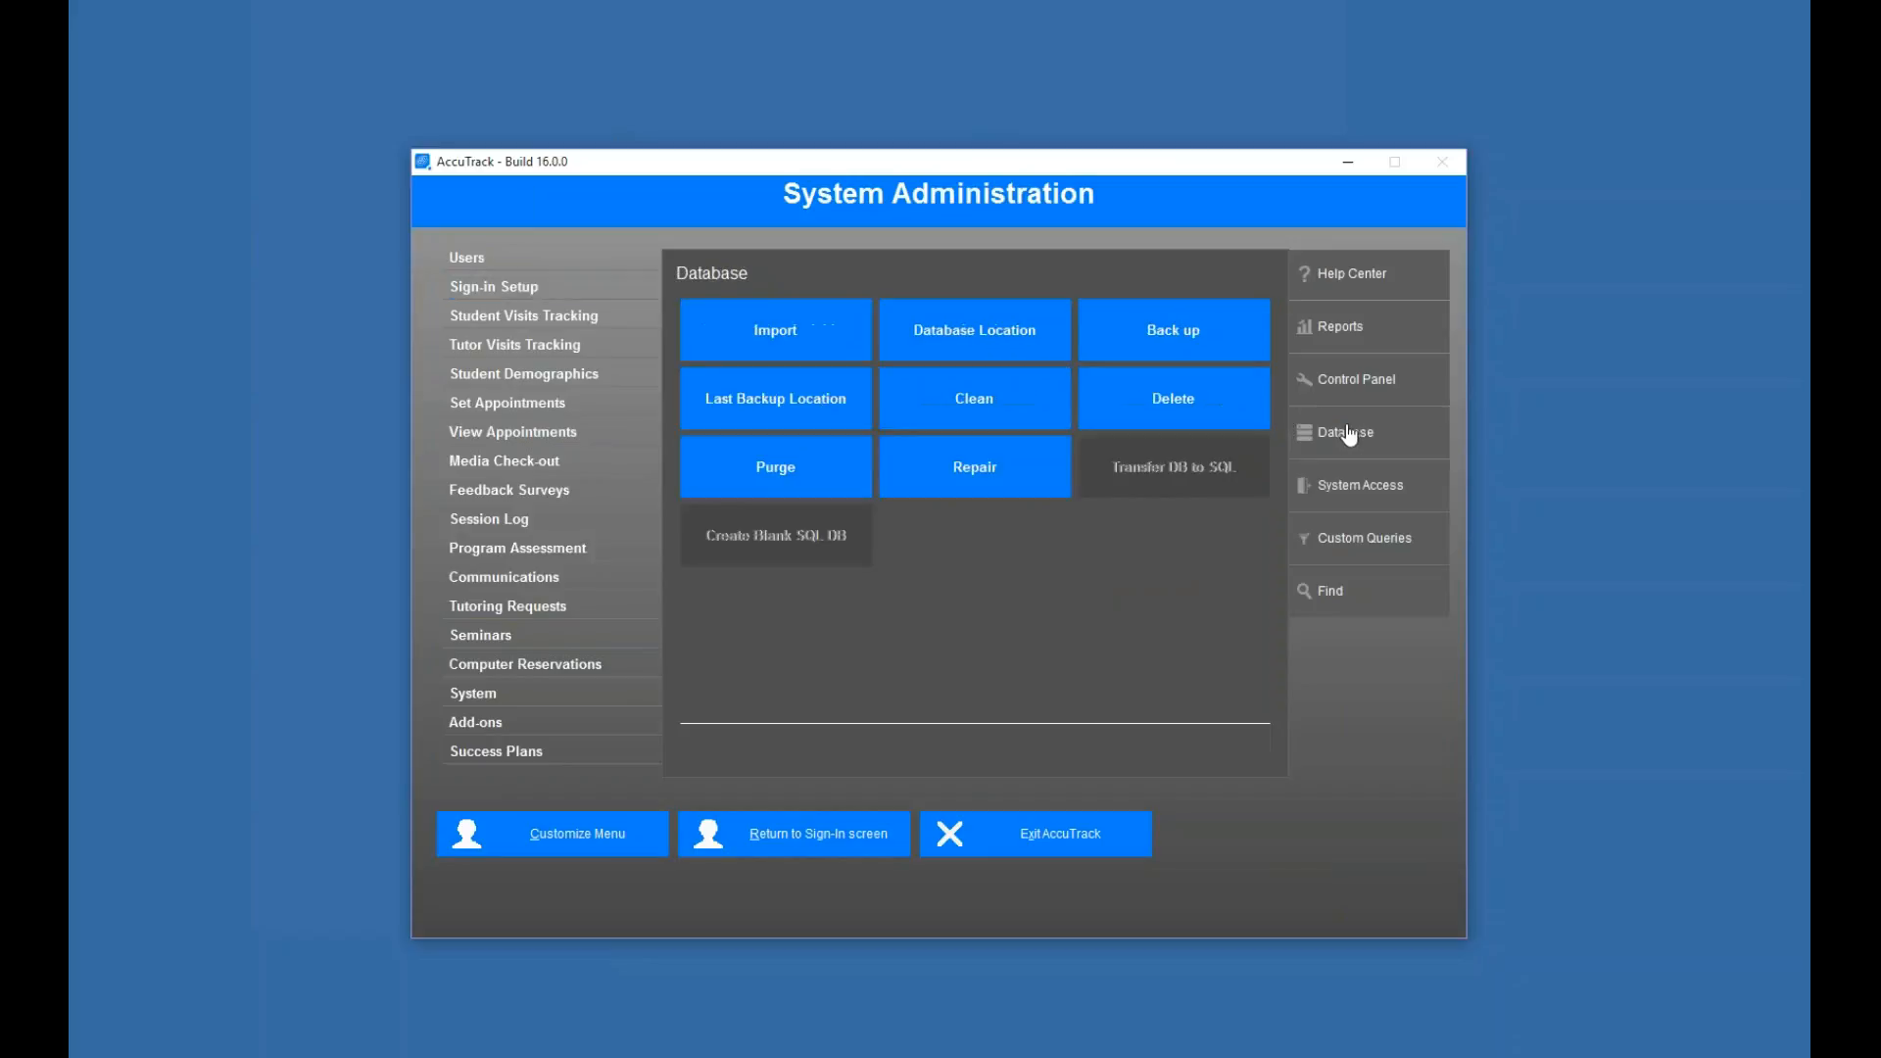
click(775, 358)
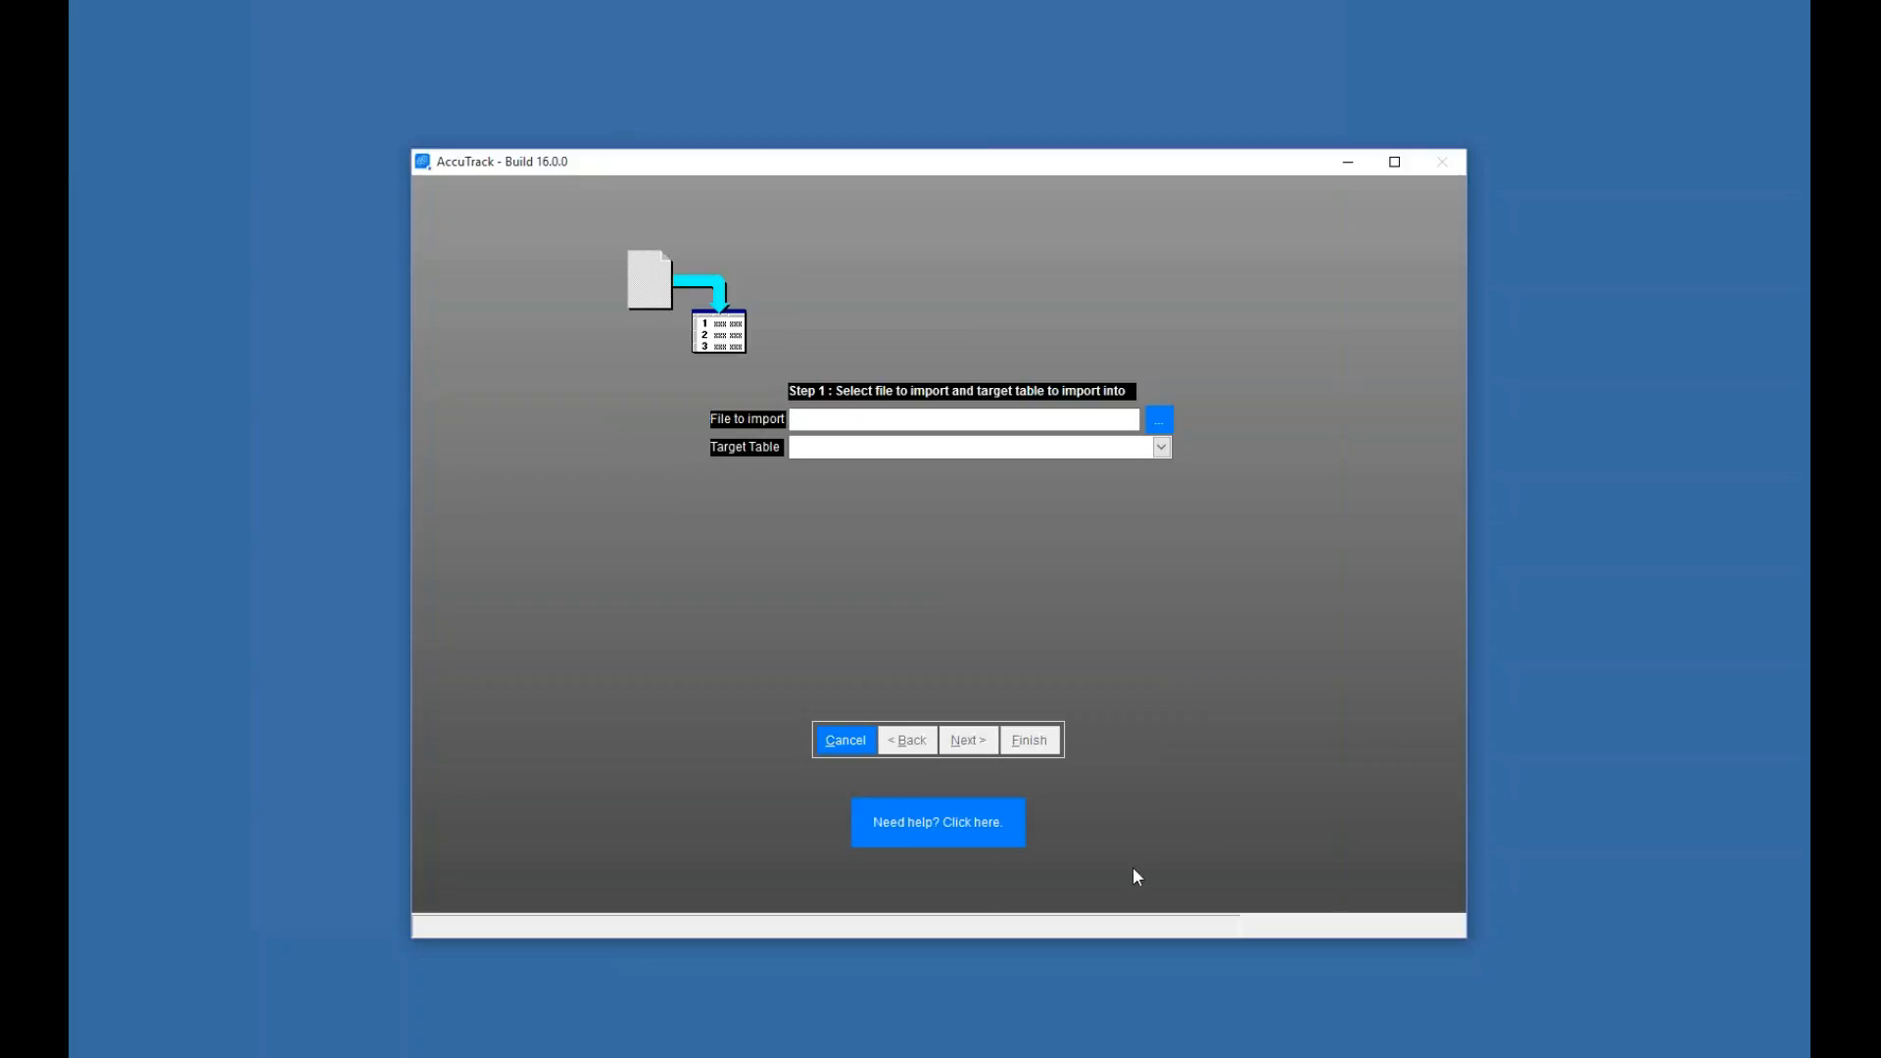
click(924, 831)
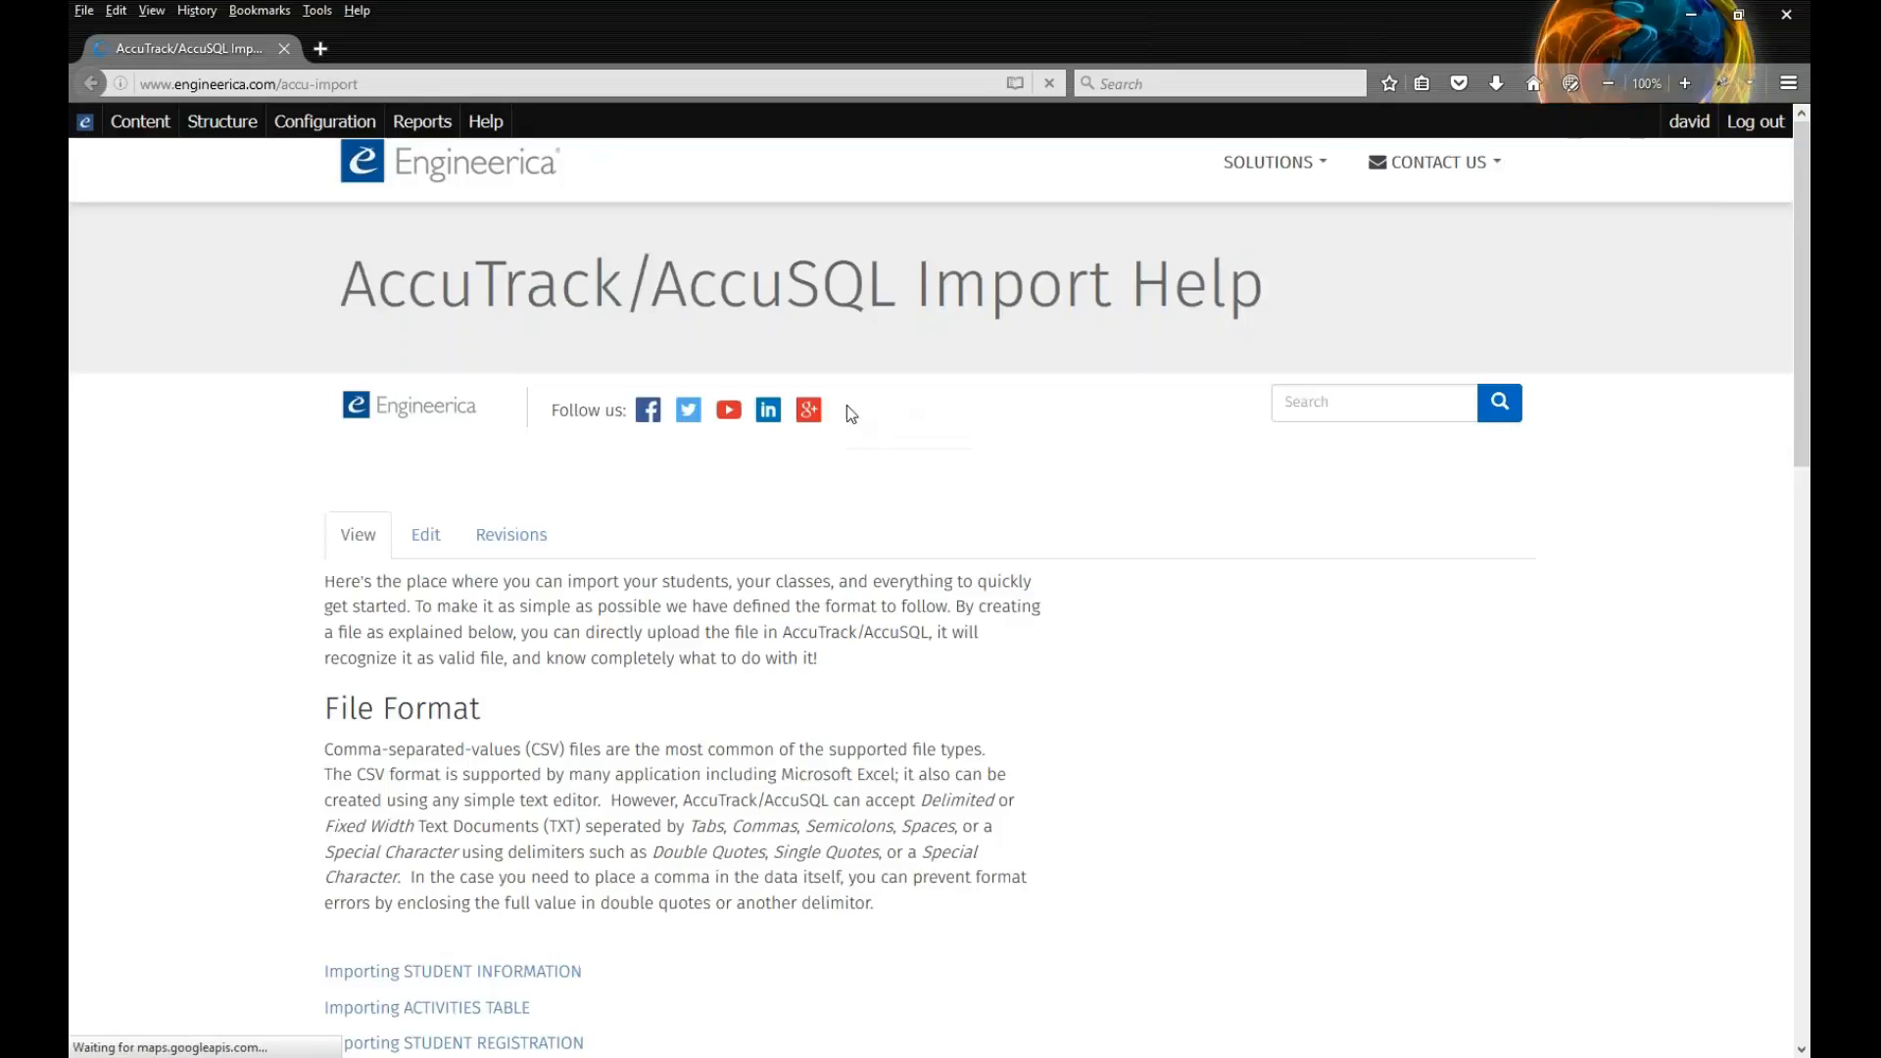
scroll(847, 404, down, 3)
scroll(672, 398, down, 5)
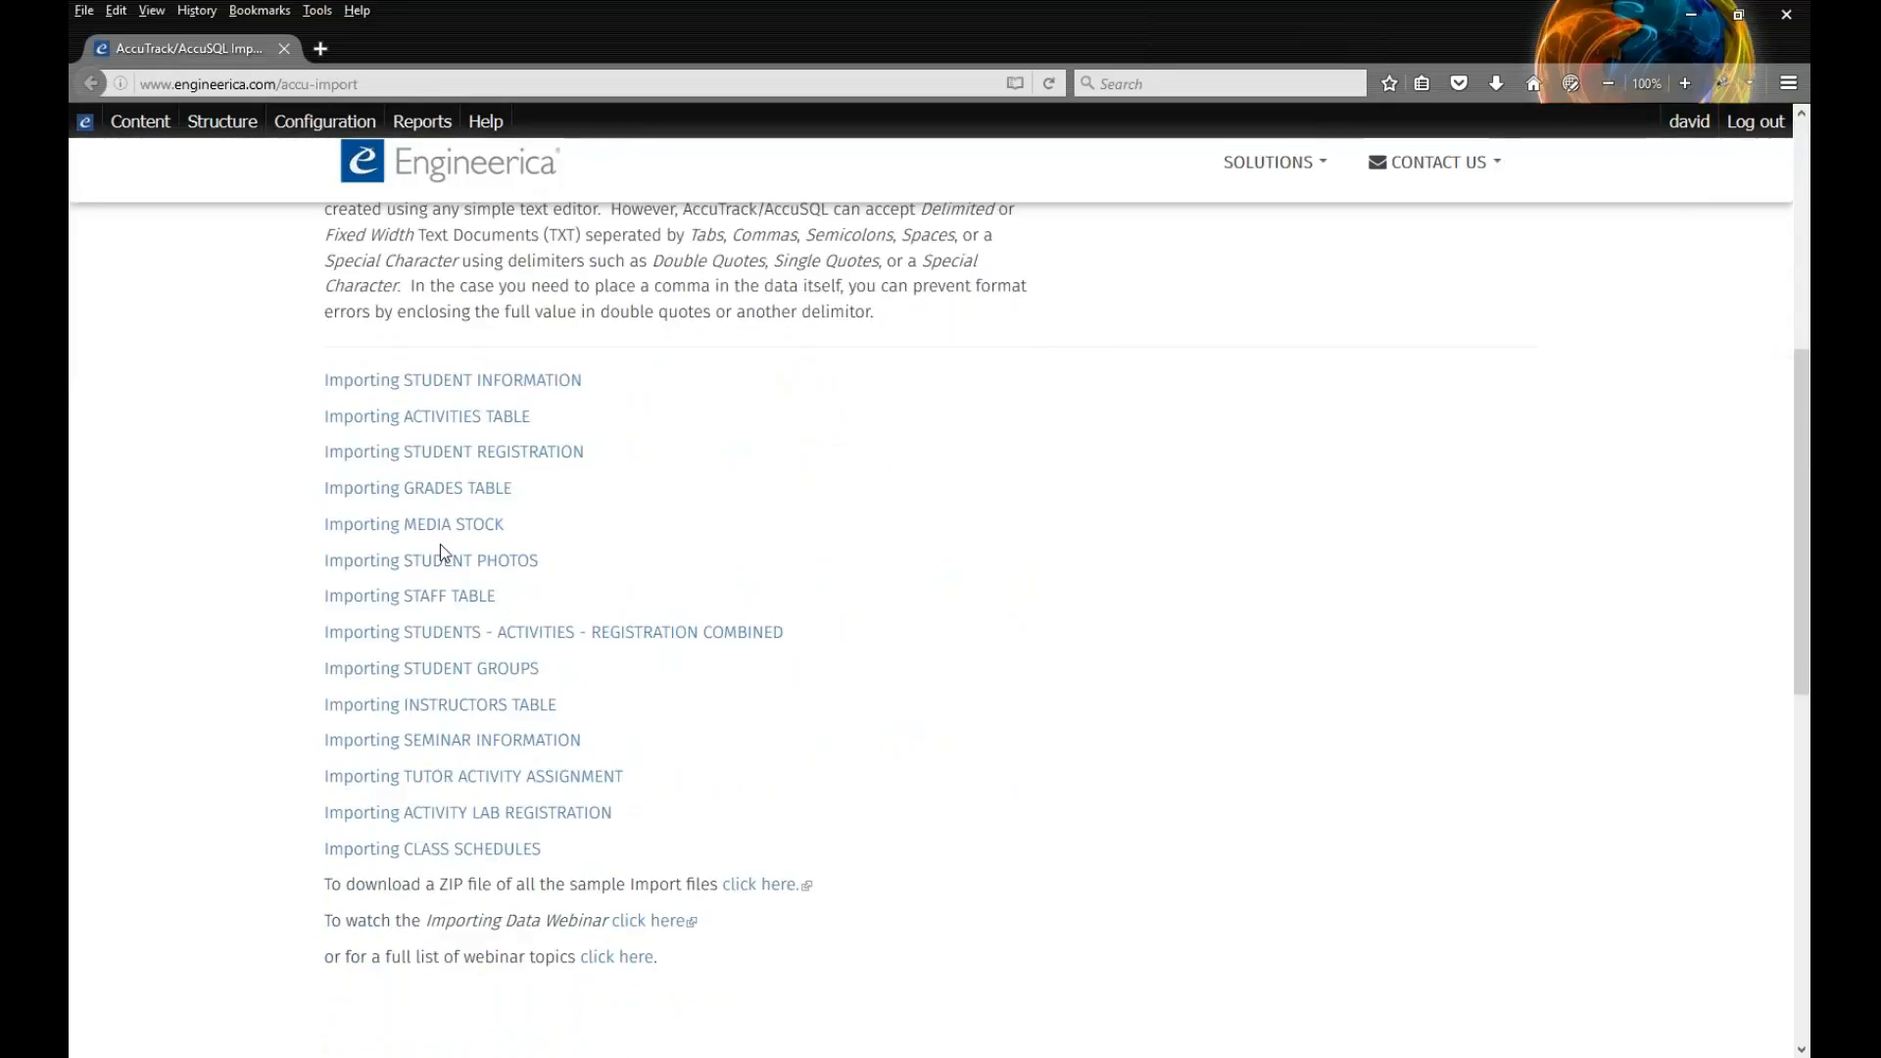
scroll(996, 542, down, 2)
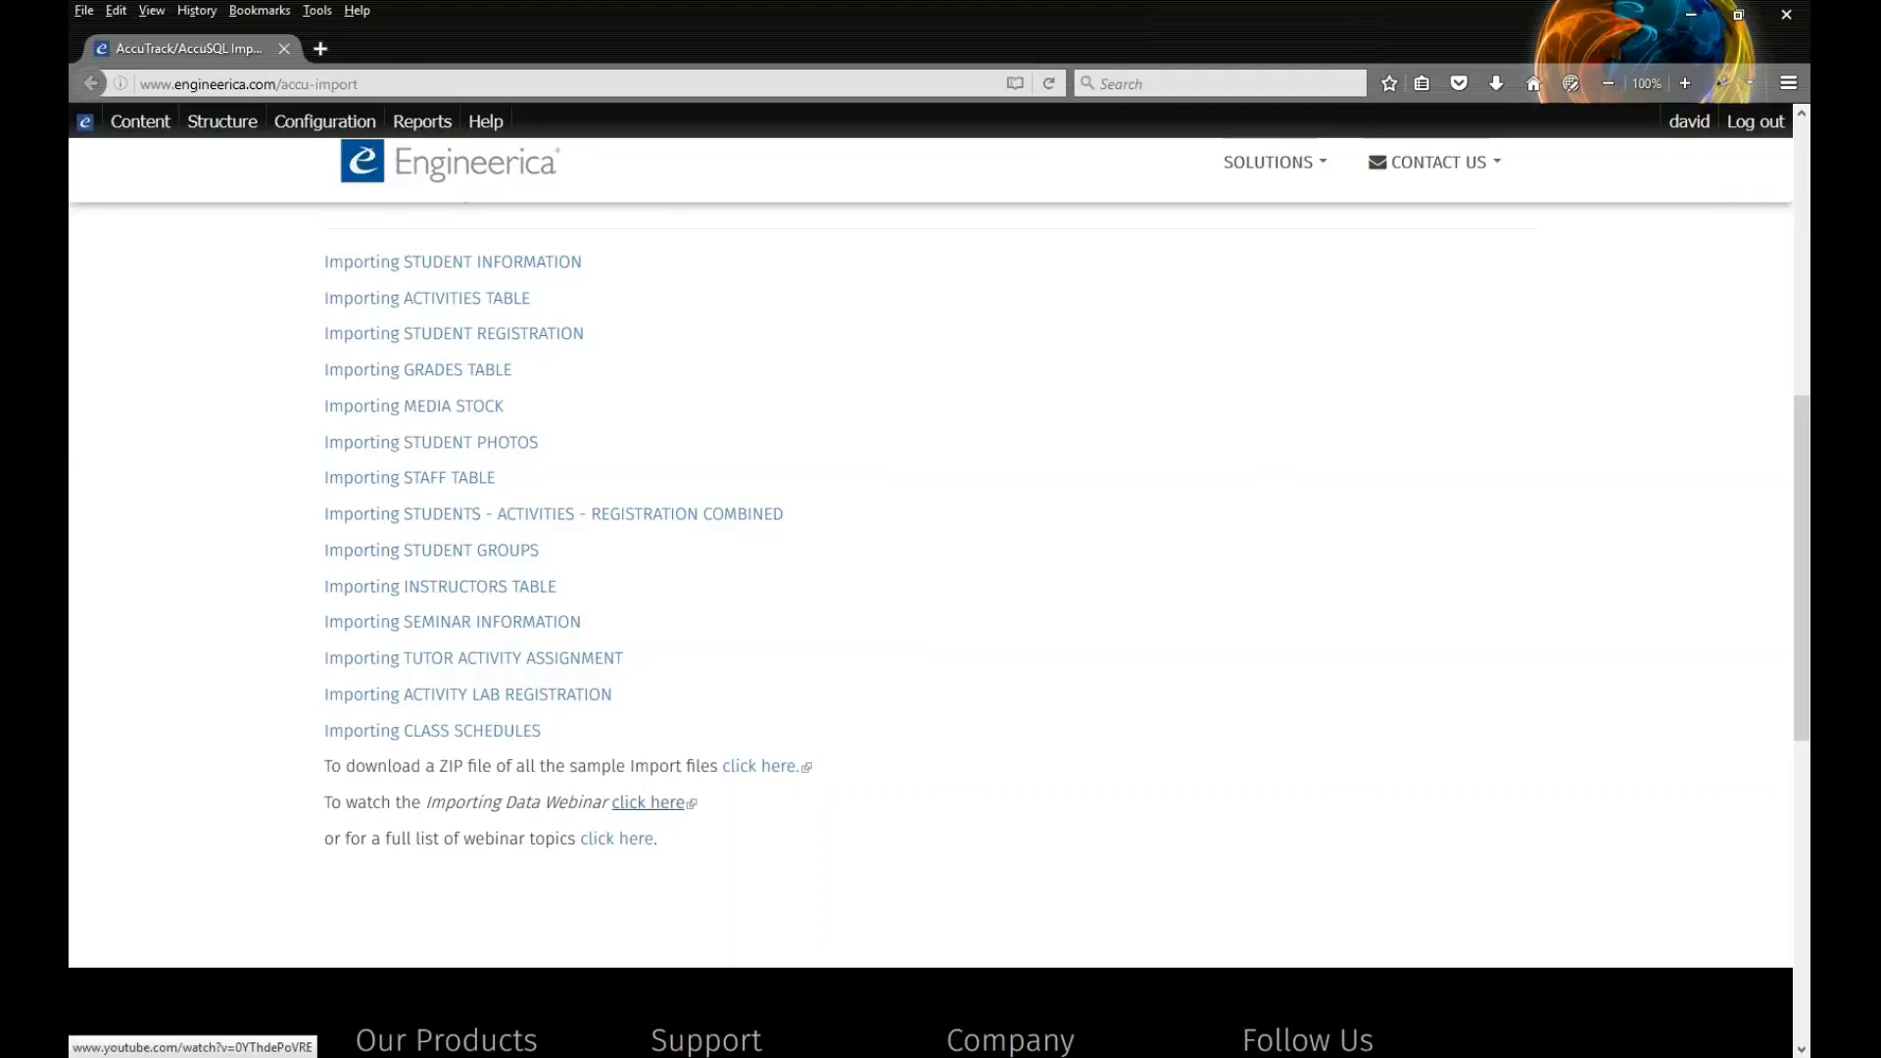
scroll(903, 697, up, 3)
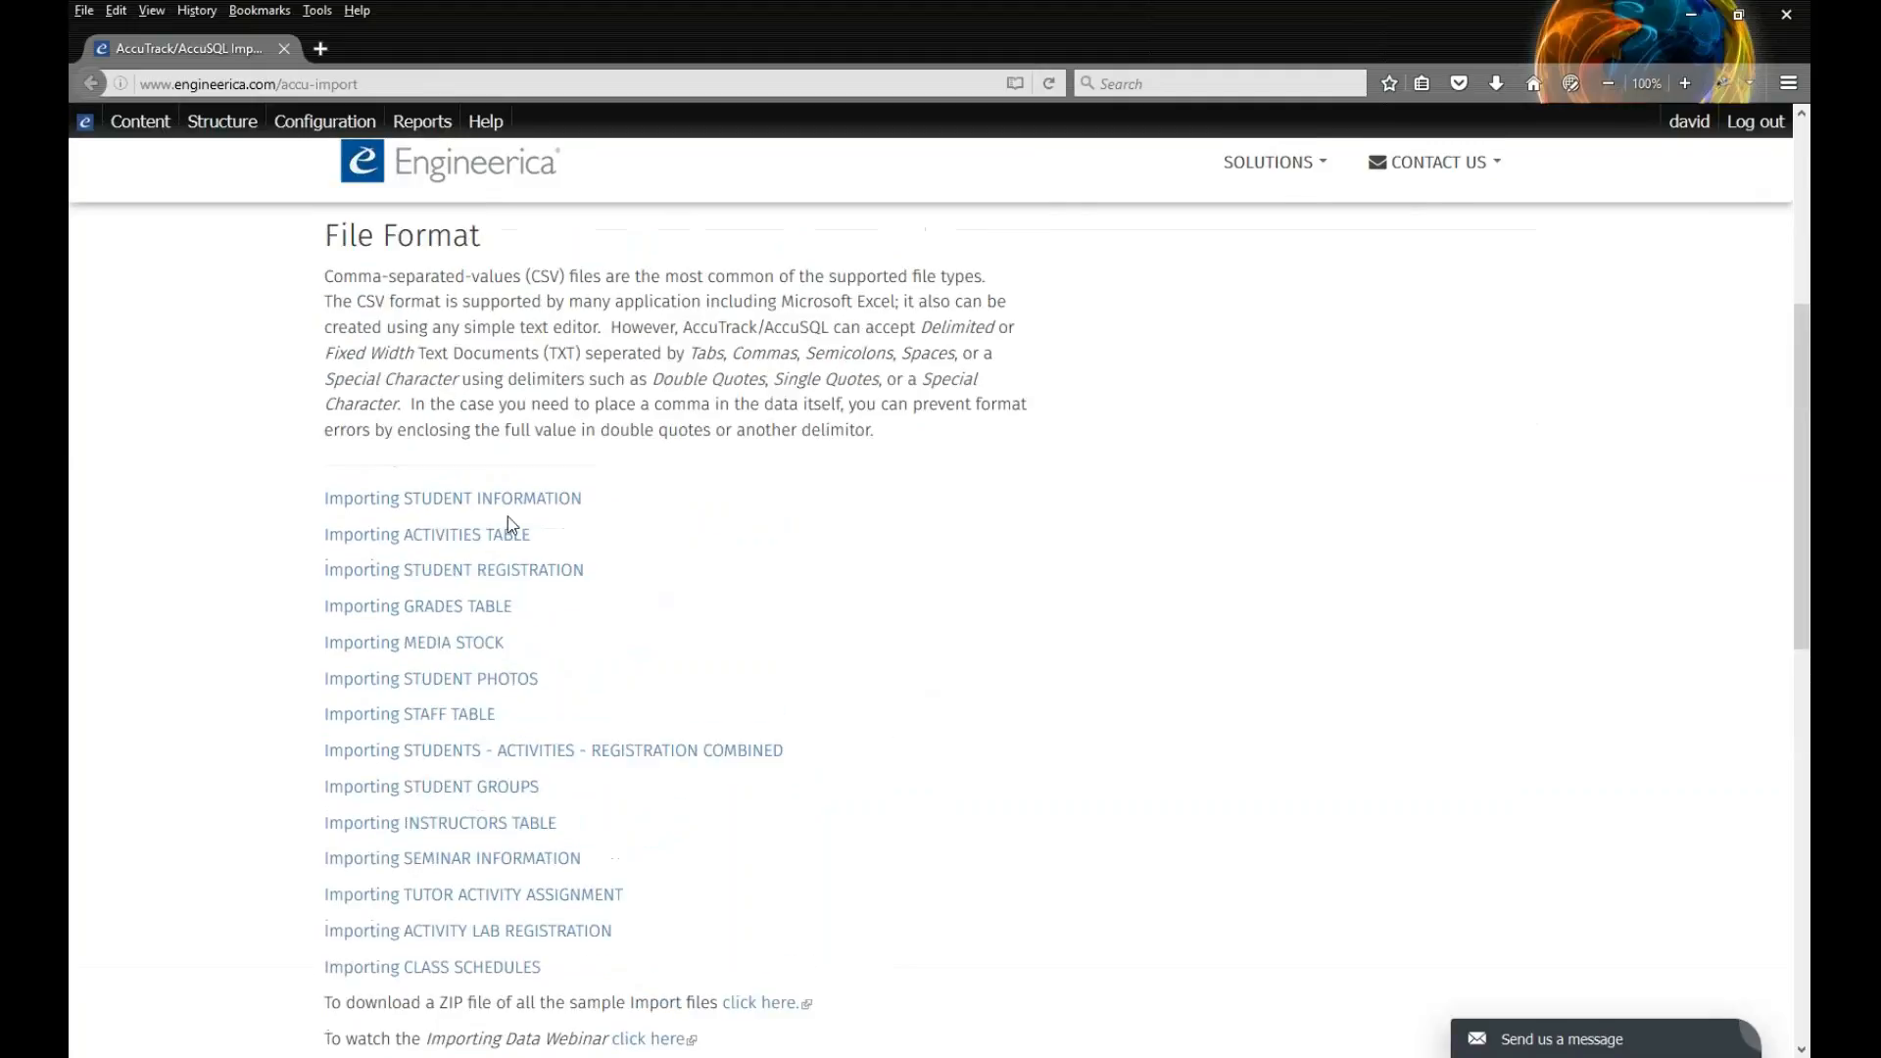
Open the Importing STUDENT INFORMATION help article and review its mappable columns, field explanations and example file
click(504, 512)
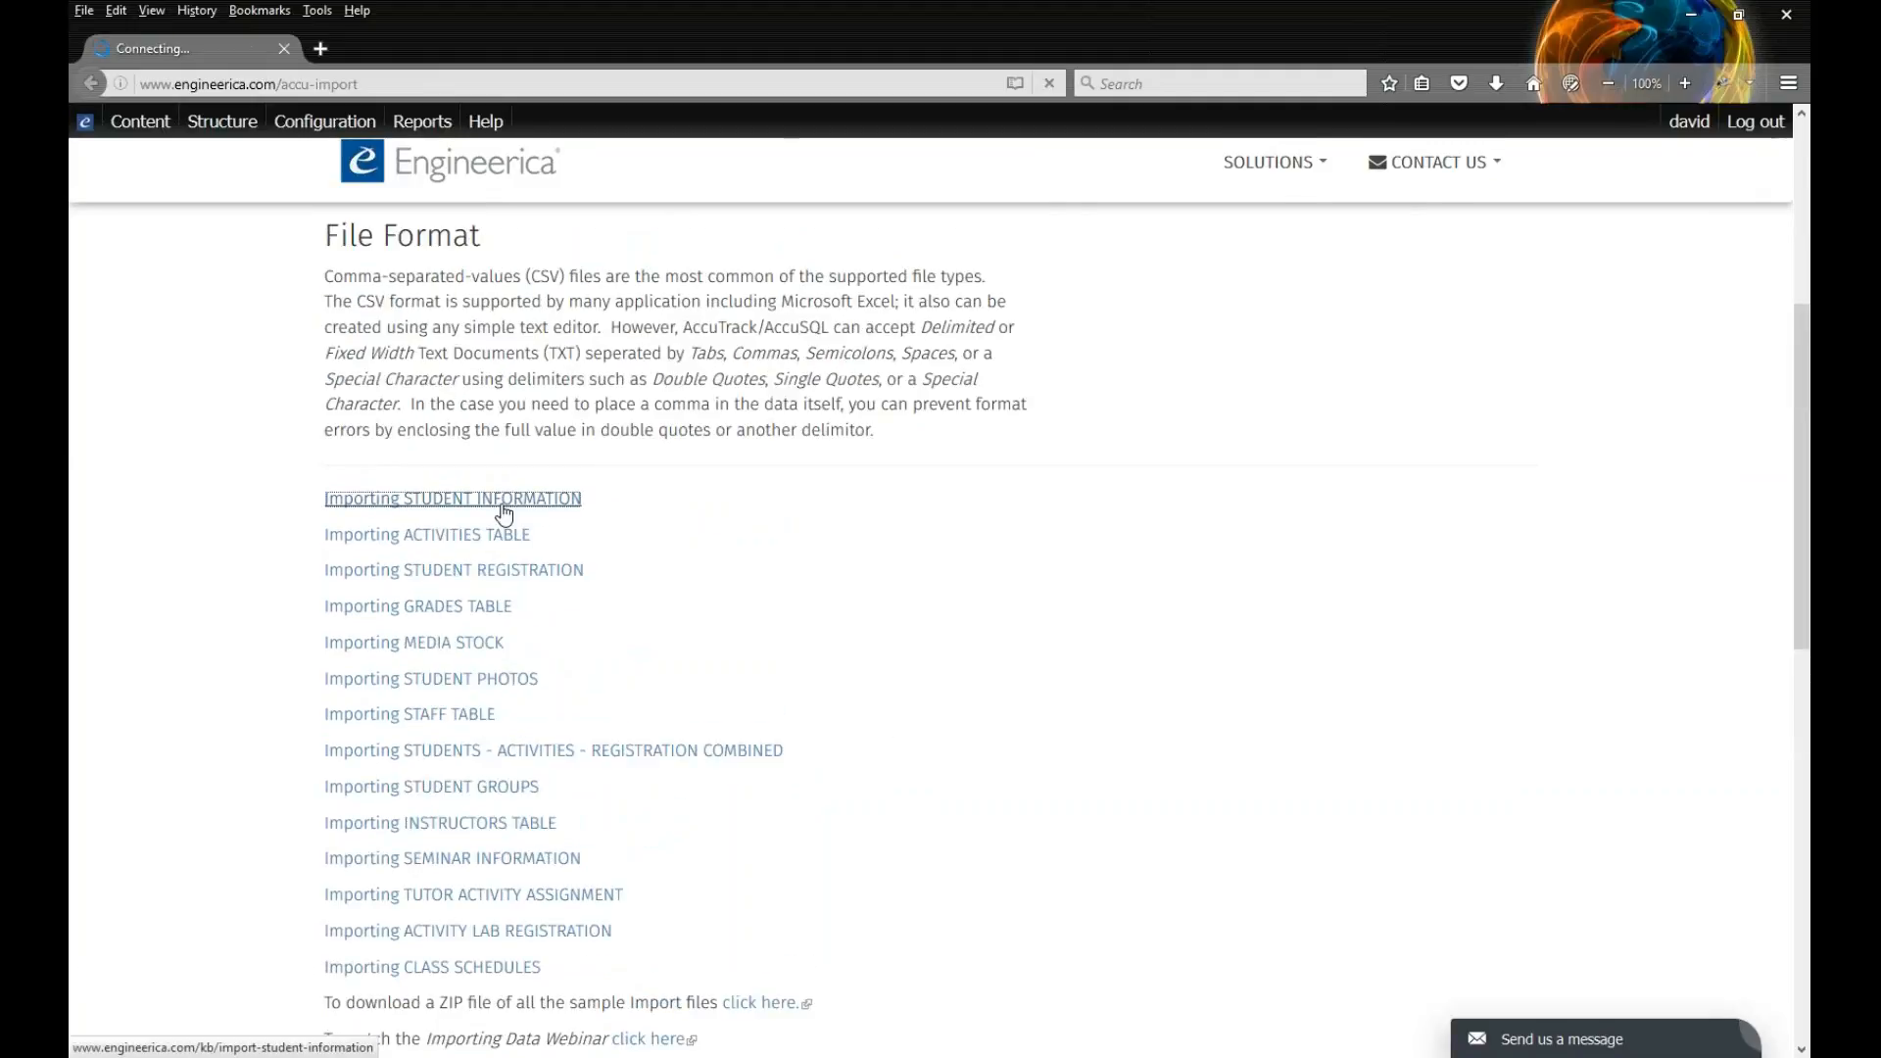
scroll(1038, 533, down, 4)
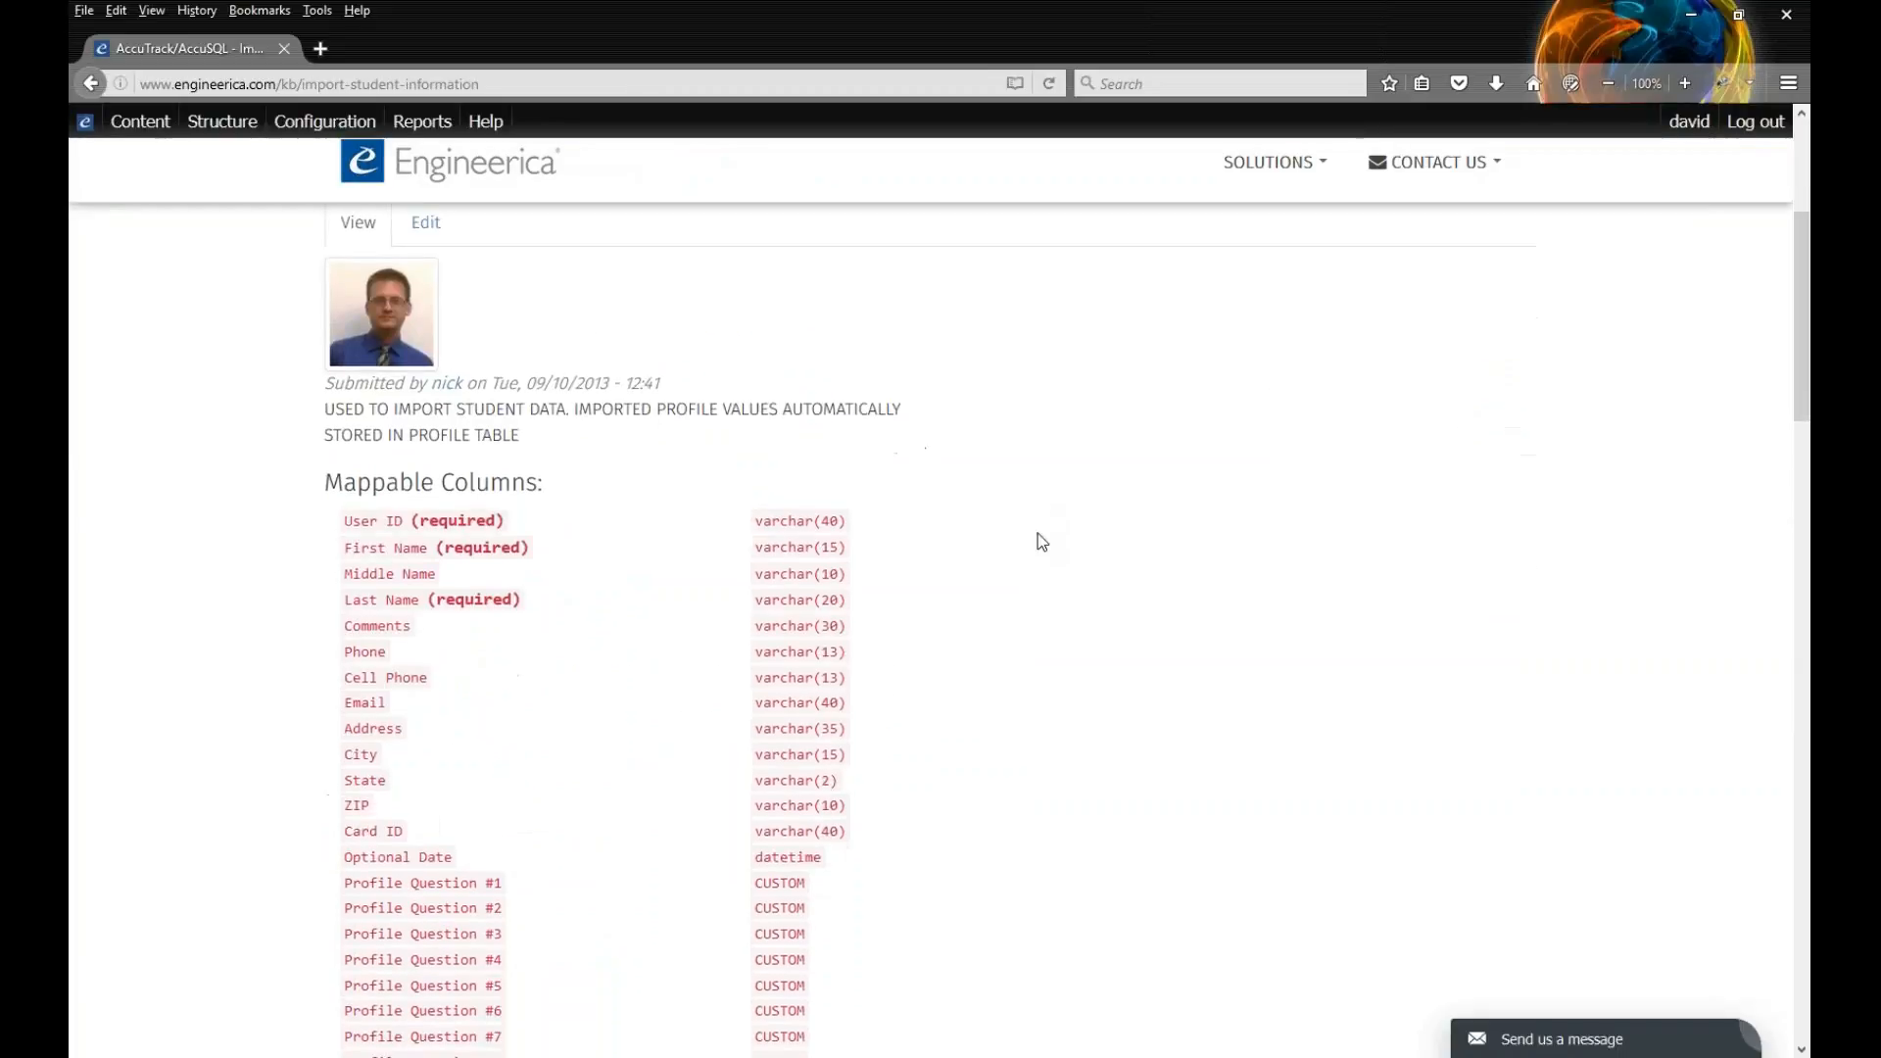
scroll(1038, 542, down, 3)
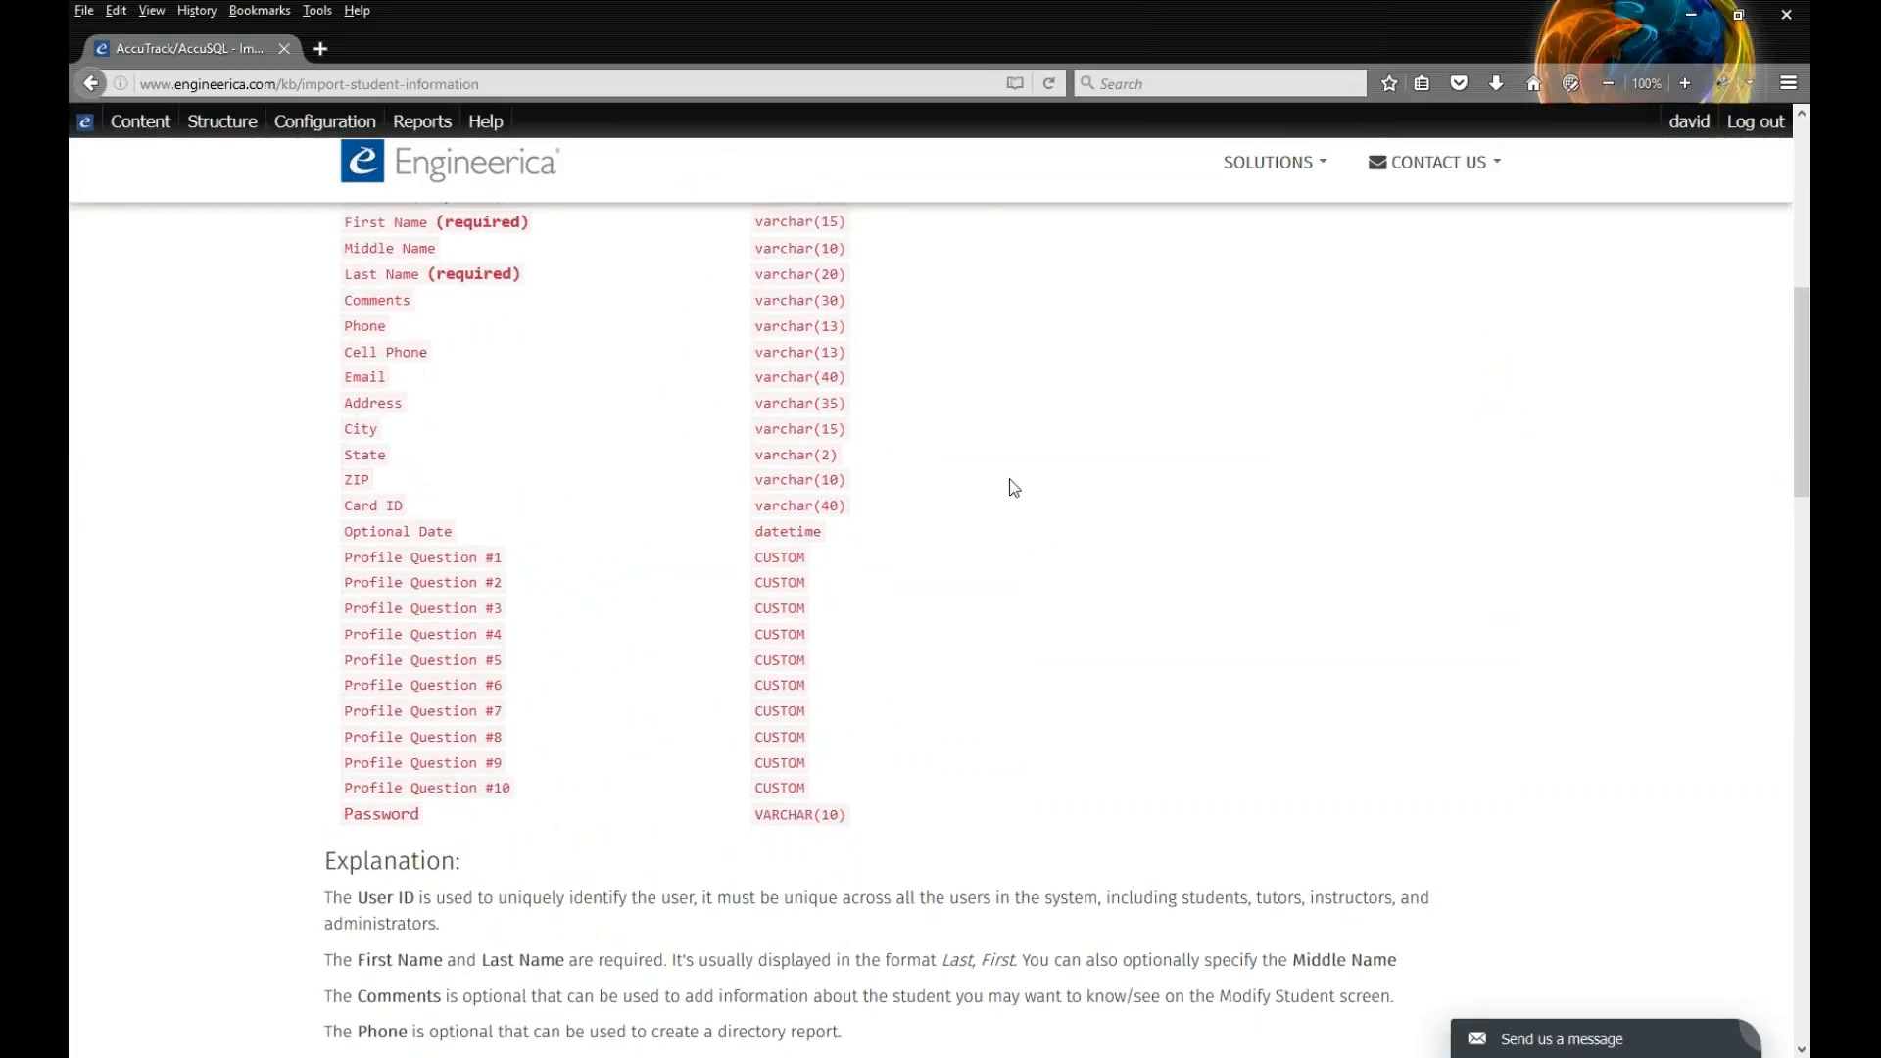
scroll(1014, 488, down, 12)
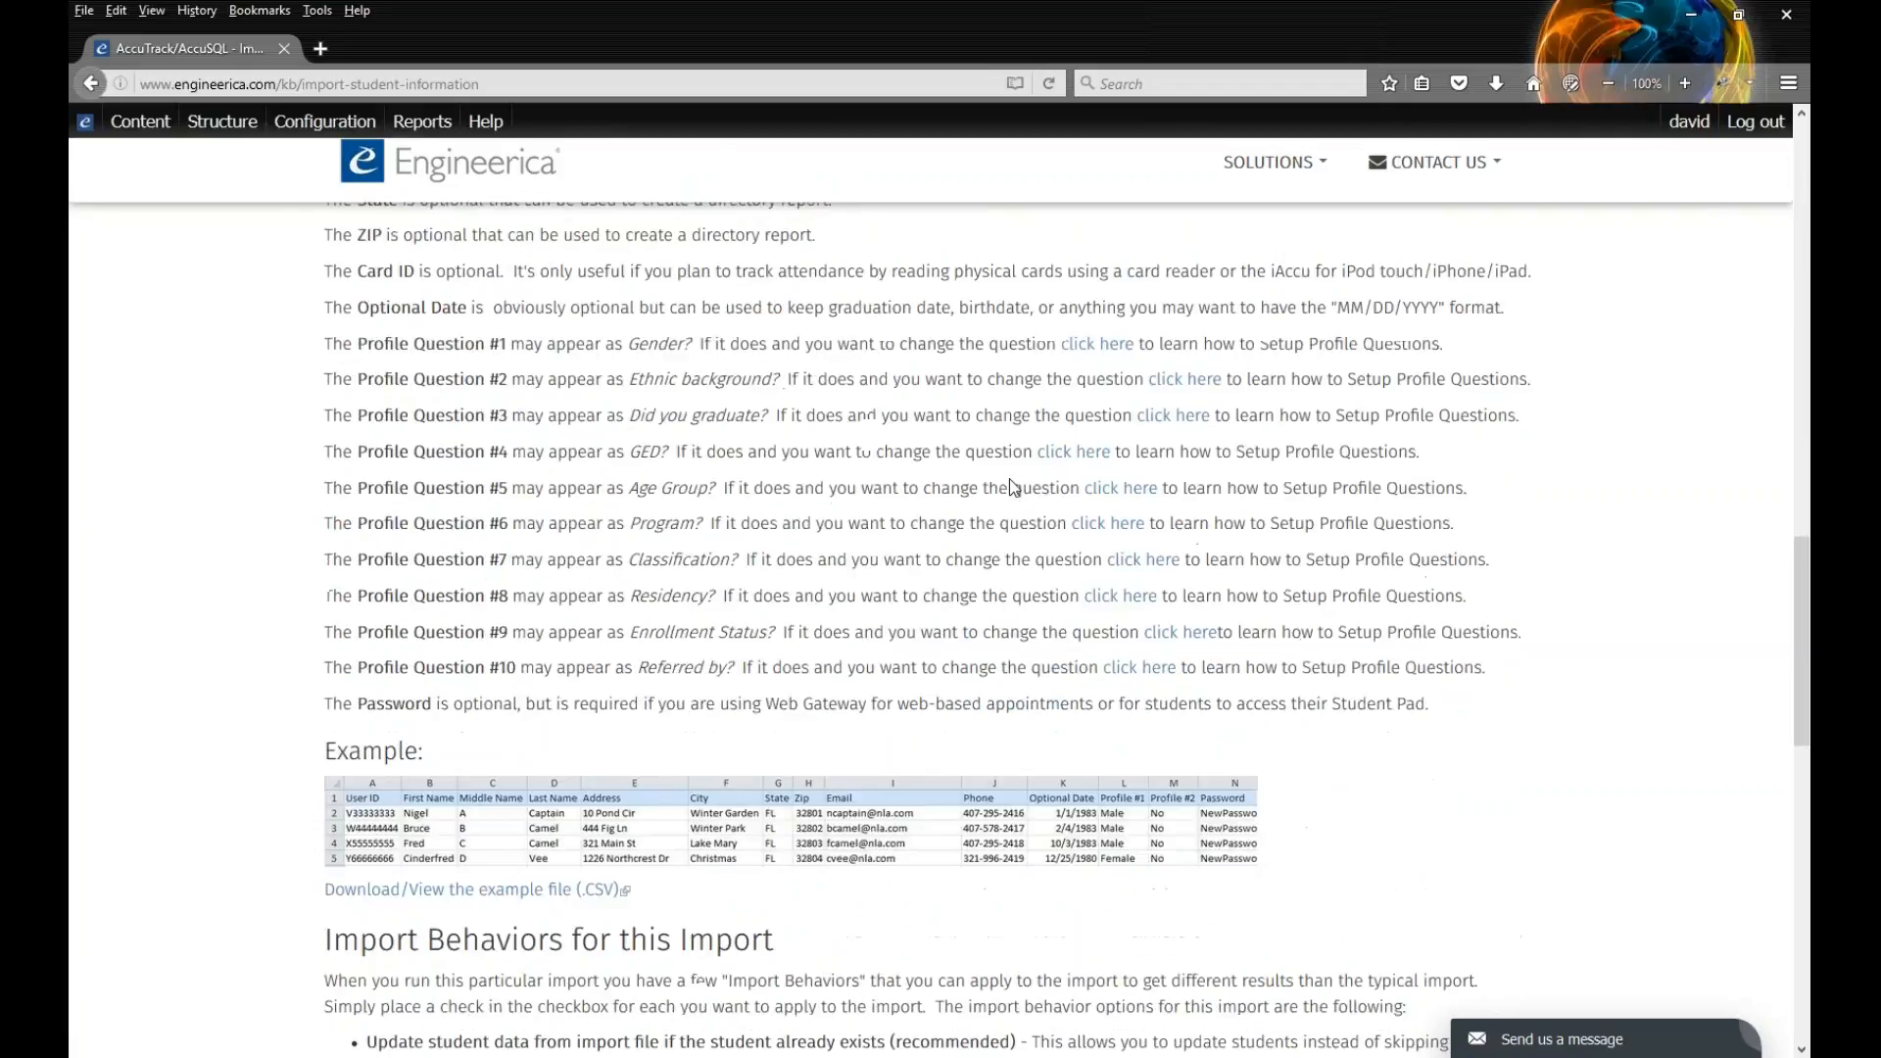